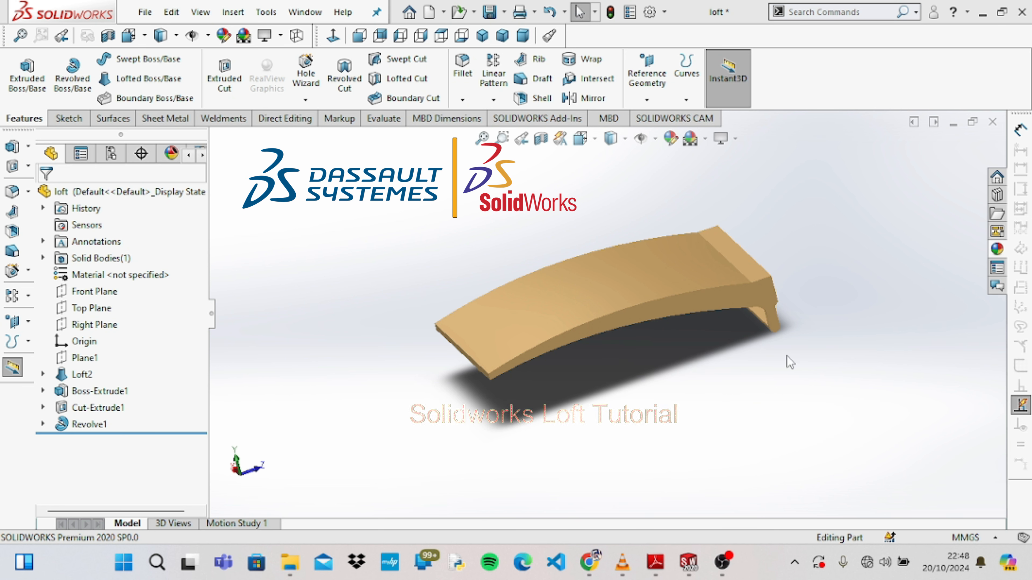
# Examine the finished lofted part from all sides, including its curved top and the features underneath
pyautogui.press('Right')
pyautogui.press('Right')
pyautogui.press('Right')
pyautogui.press('Right')
pyautogui.press('Right')
pyautogui.press('Right')
pyautogui.press('Right')
pyautogui.press('Right')
pyautogui.press('Right')
pyautogui.press('Right')
pyautogui.press('Right')
pyautogui.press('Right')
pyautogui.press('Right')
pyautogui.press('Right')
pyautogui.press('Right')
pyautogui.press('Right')
pyautogui.press('Right')
pyautogui.press('Right')
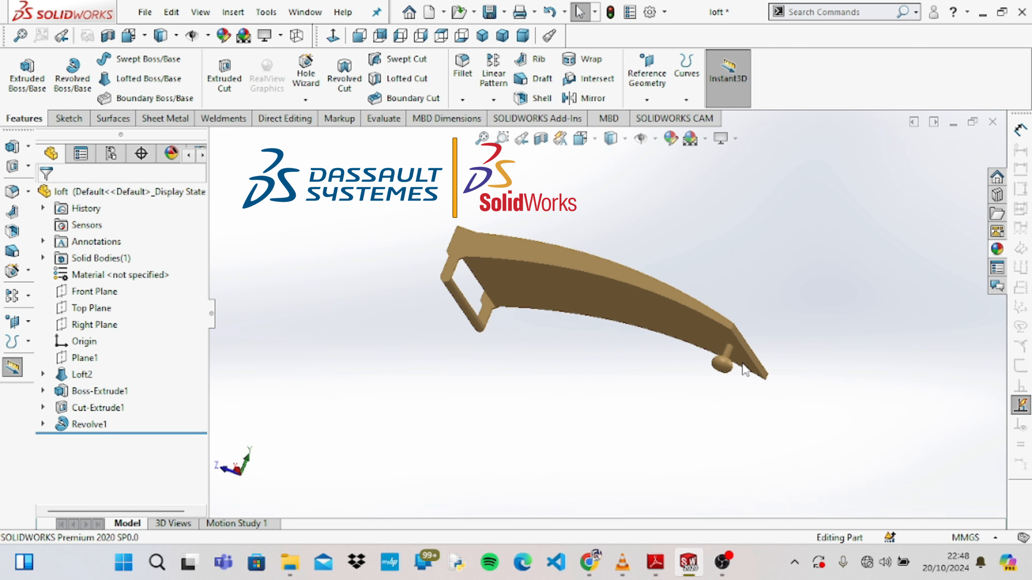
pyautogui.press('Right')
pyautogui.press('Right')
pyautogui.press('Right')
pyautogui.press('Right')
pyautogui.press('Right')
pyautogui.press('Right')
pyautogui.press('Right')
pyautogui.press('Right')
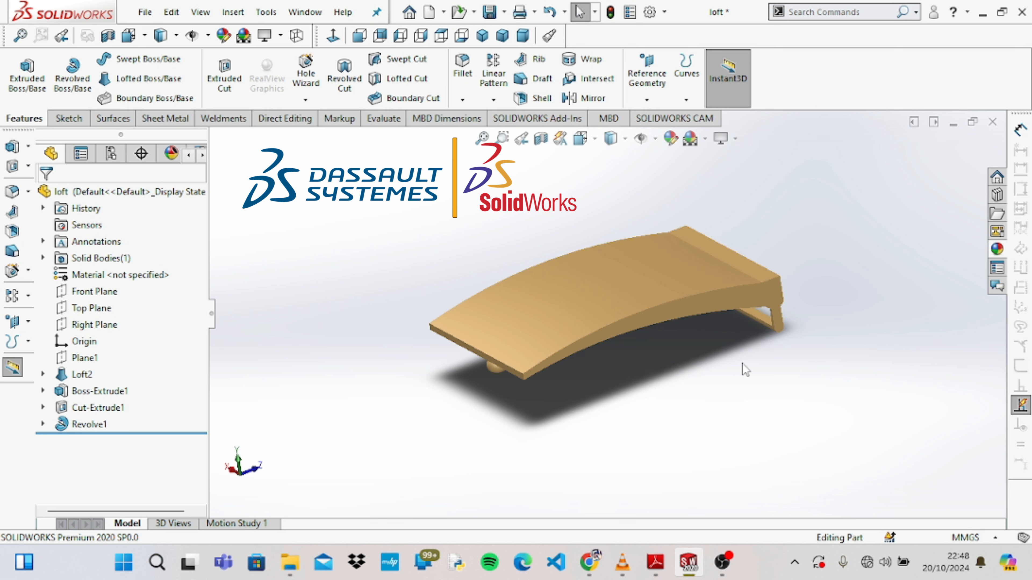
pyautogui.press('Right')
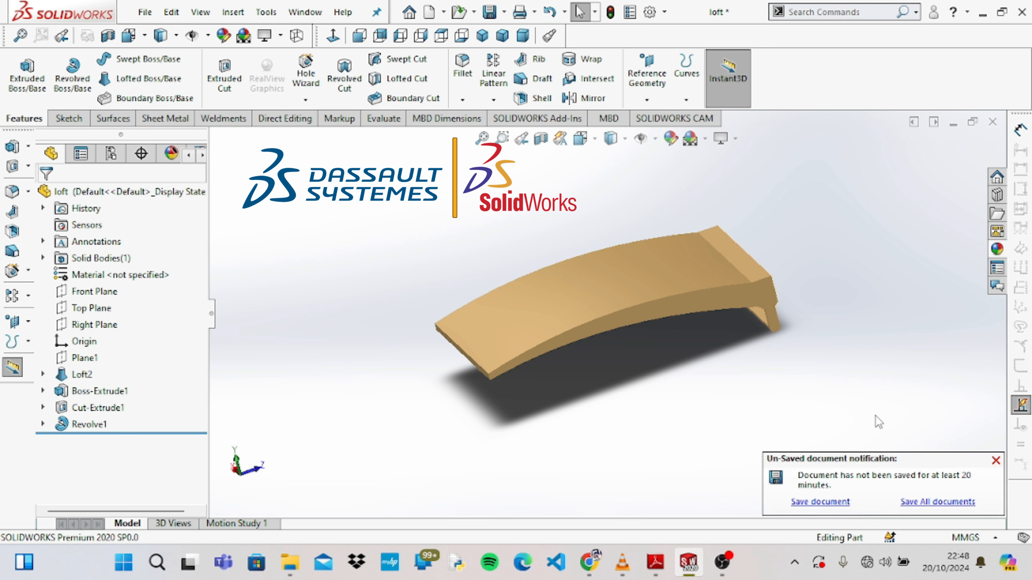
# Dismiss the unsaved-document notification and create a new part document
pyautogui.click(995, 462)
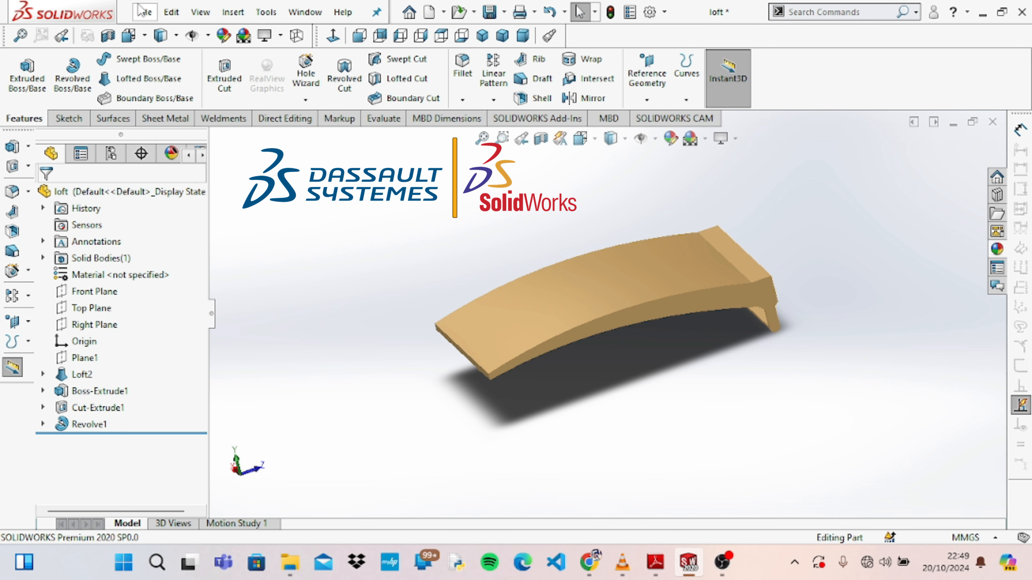
pyautogui.click(142, 12)
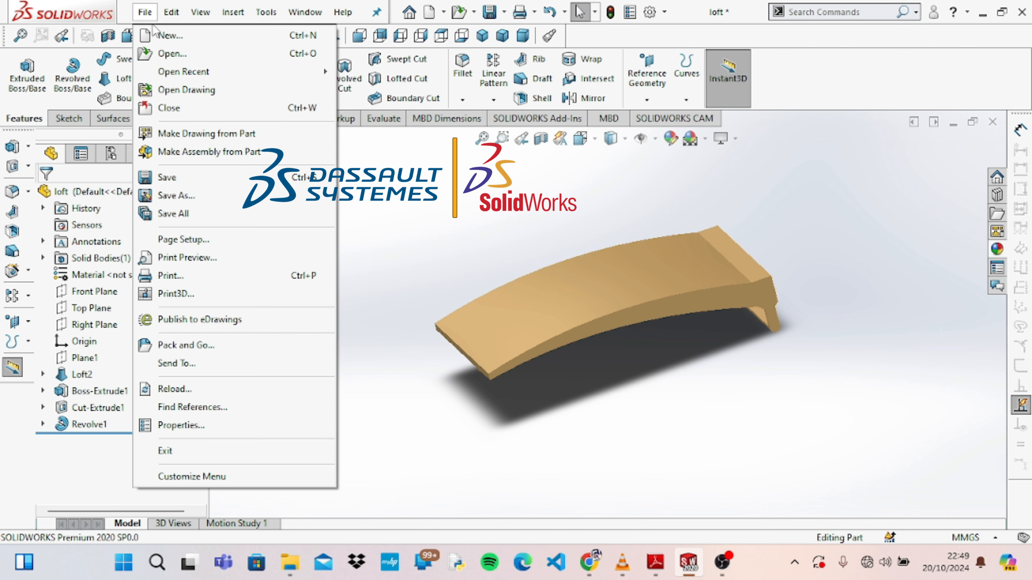
pyautogui.click(165, 36)
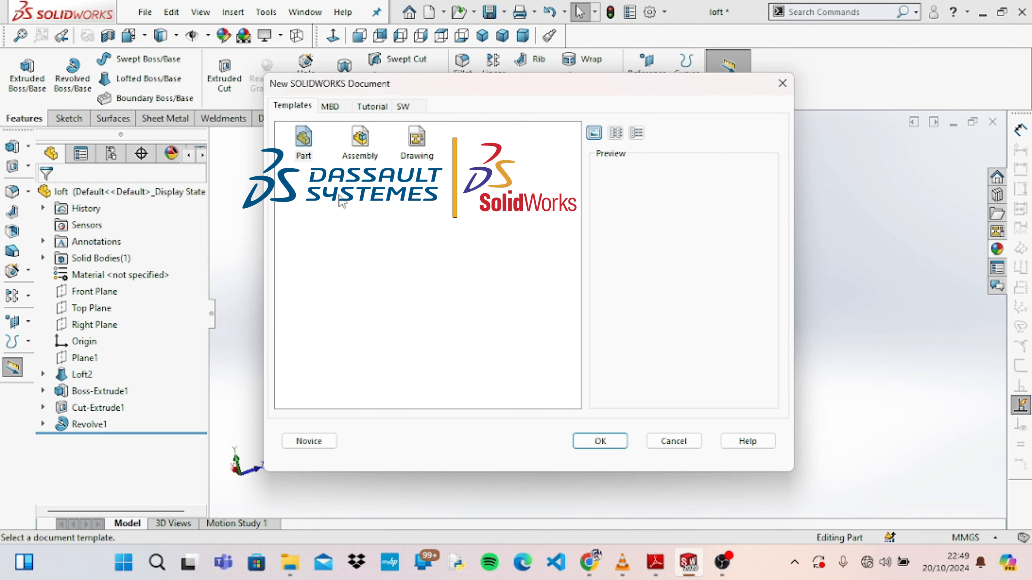
pyautogui.click(610, 439)
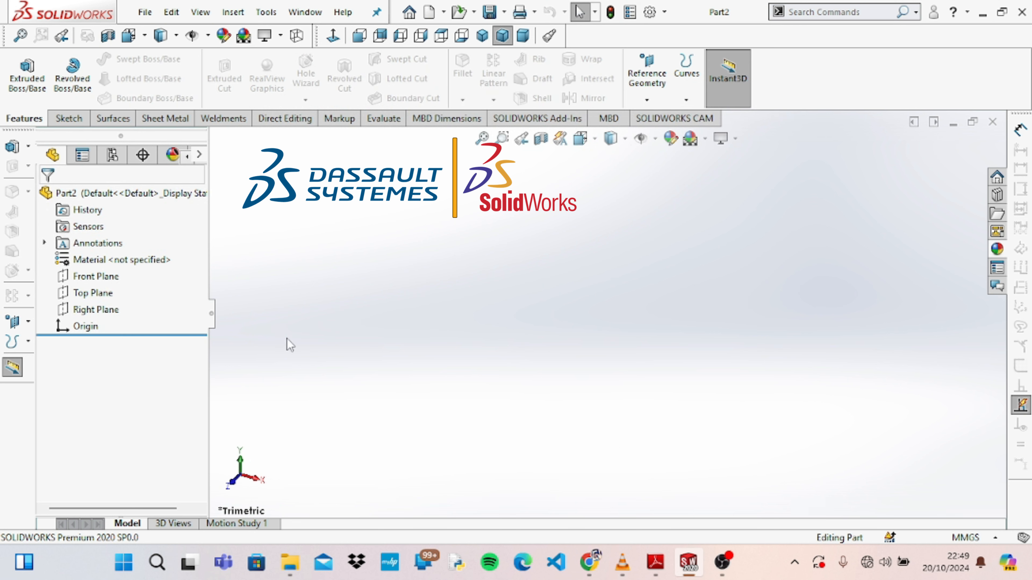
# Sketch a center rectangle about 112 mm wide and 9 mm high on the Front Plane, centred on the origin
pyautogui.click(94, 277)
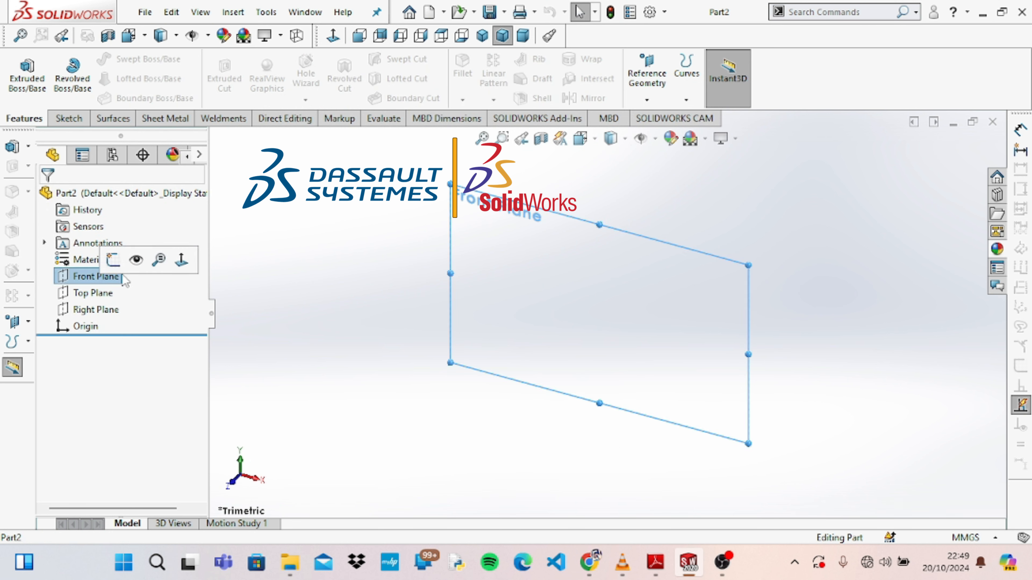
pyautogui.click(113, 259)
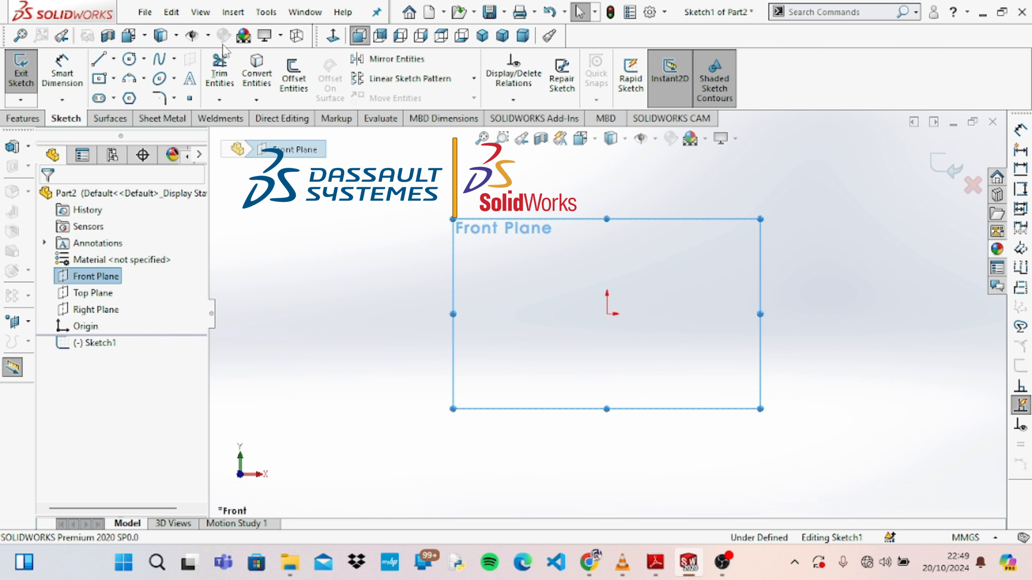
pyautogui.click(99, 78)
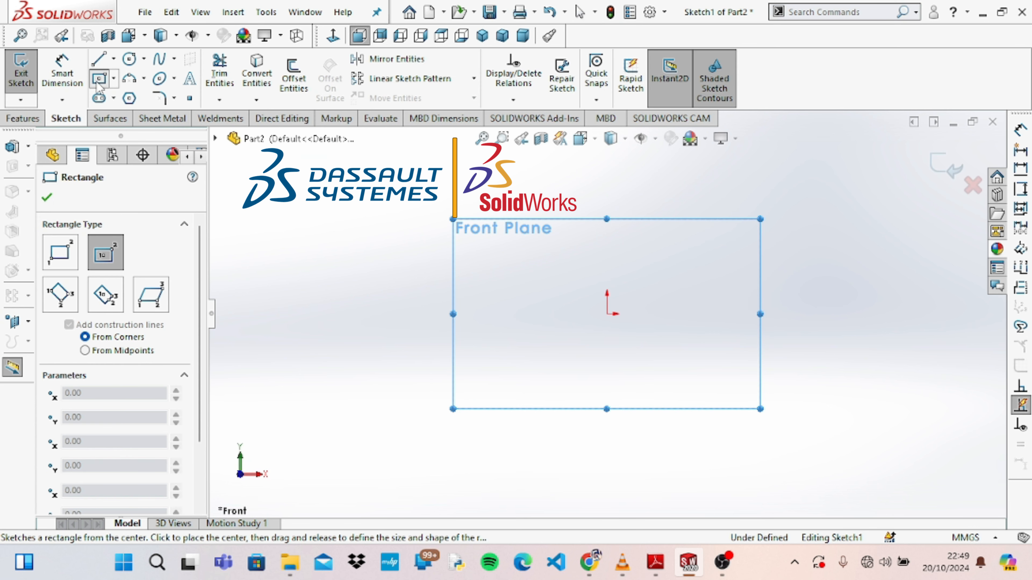
pyautogui.click(607, 314)
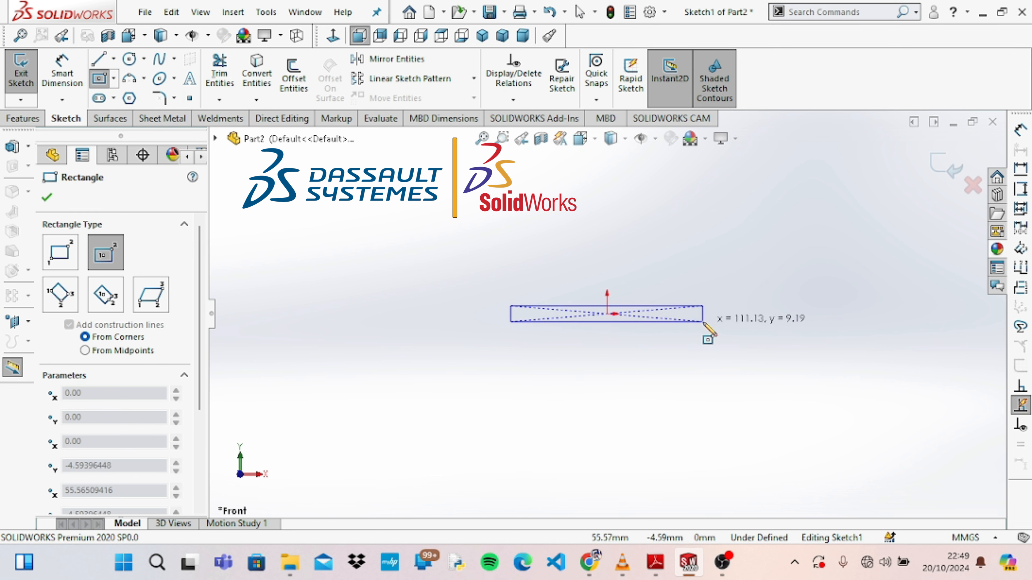
pyautogui.click(704, 322)
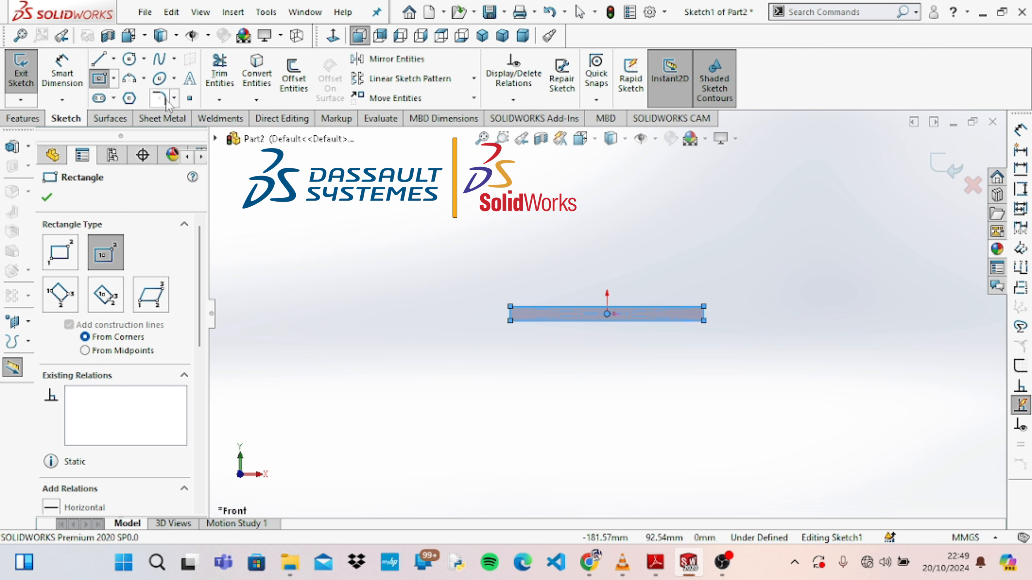
# Dimension the rectangle's top edge and set its width to 60 mm
pyautogui.click(80, 80)
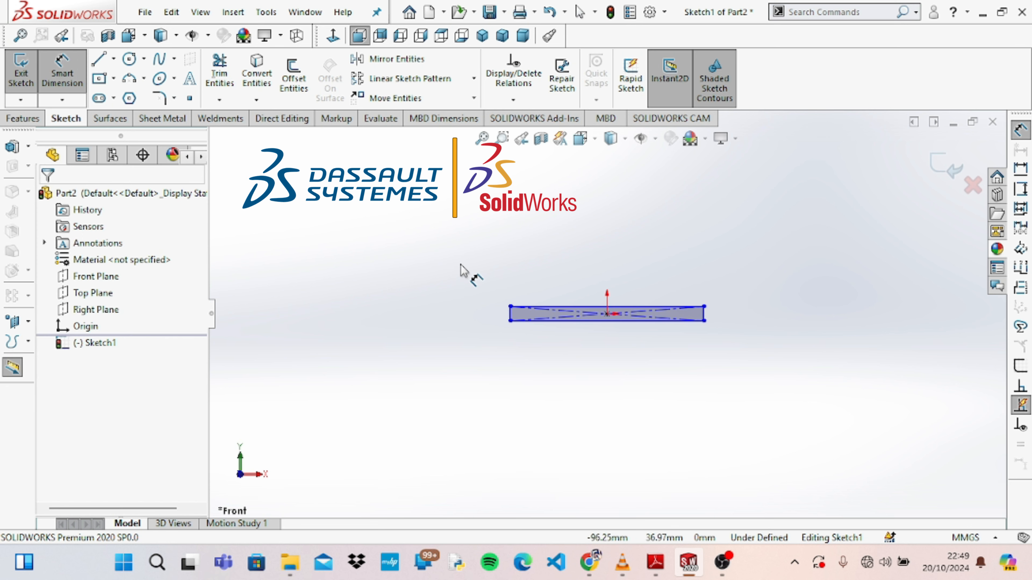
pyautogui.click(547, 306)
pyautogui.click(605, 269)
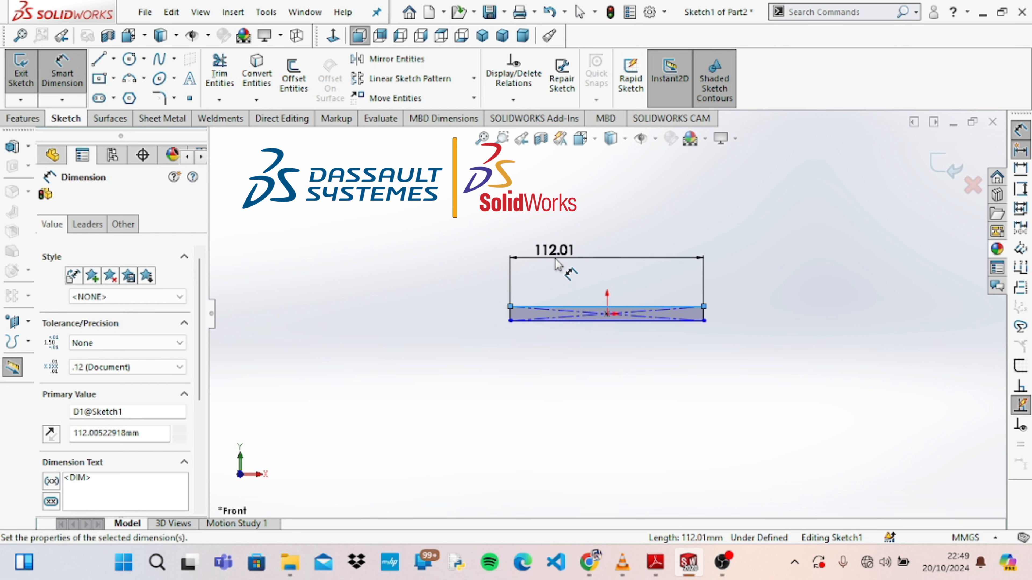
pyautogui.write('60')
pyautogui.press('Return')
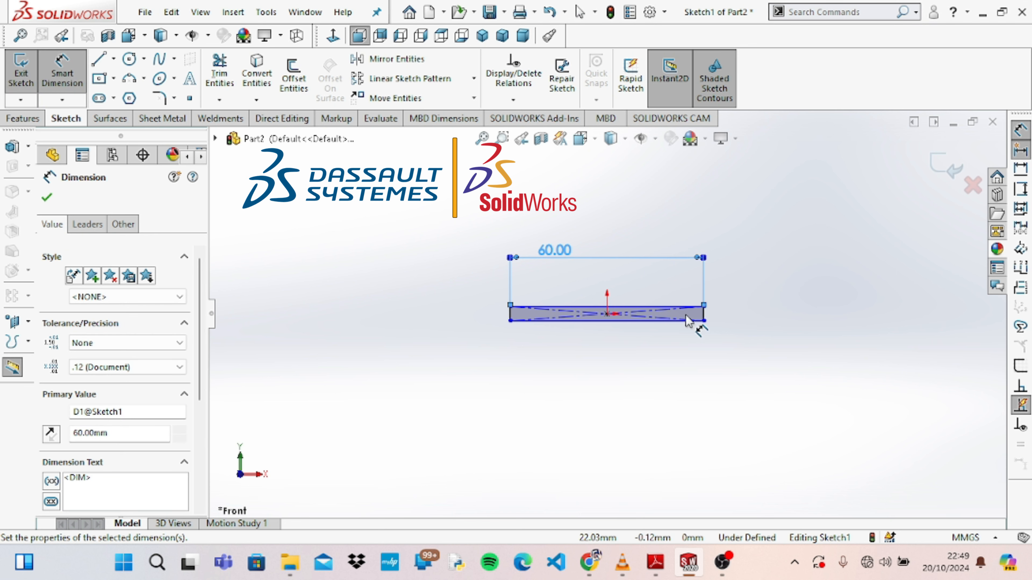
# Dimension the rectangle's short side and set its height to 3 mm
pyautogui.click(705, 318)
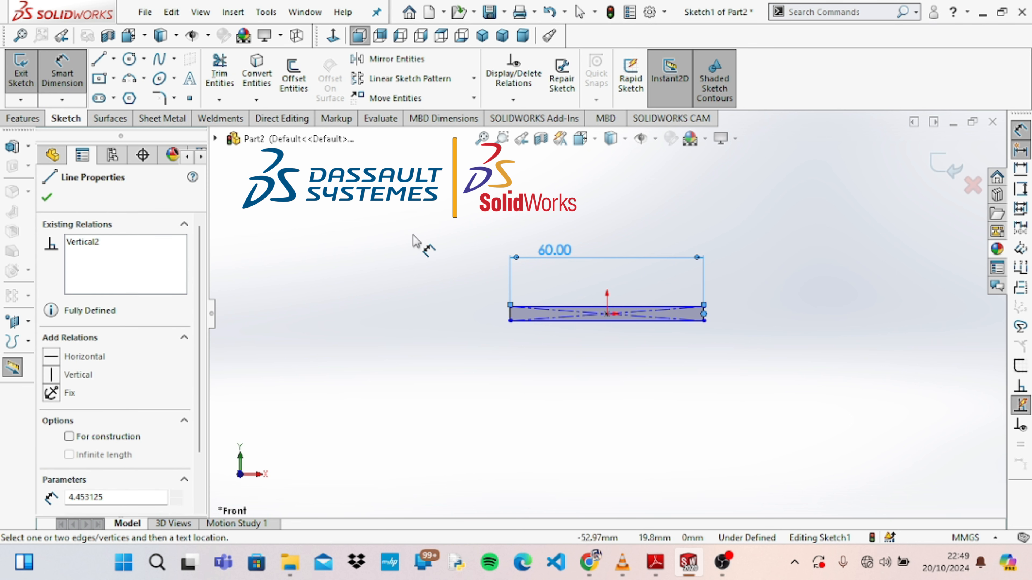
pyautogui.press('Escape')
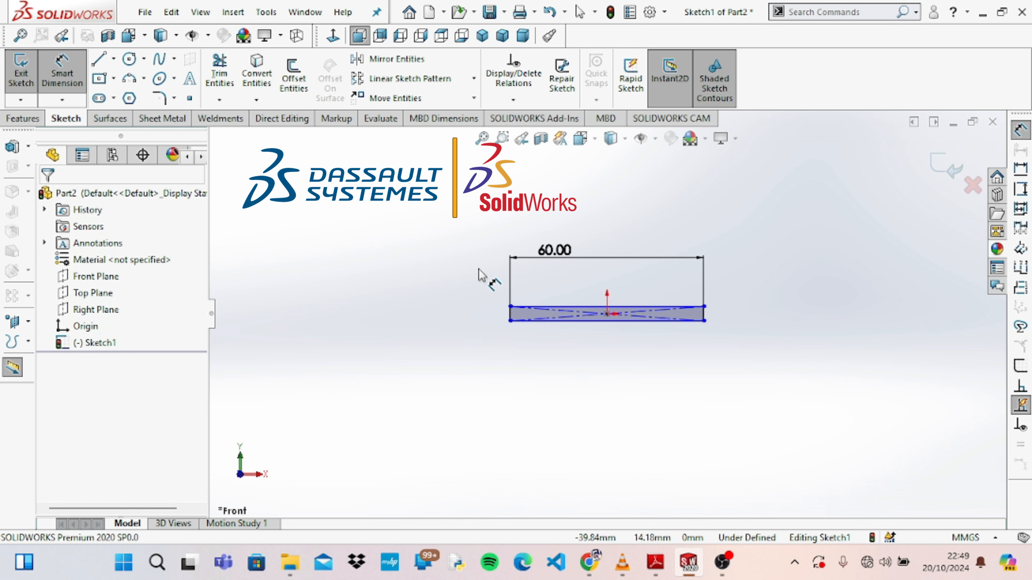
pyautogui.click(511, 319)
pyautogui.click(491, 322)
pyautogui.write('3')
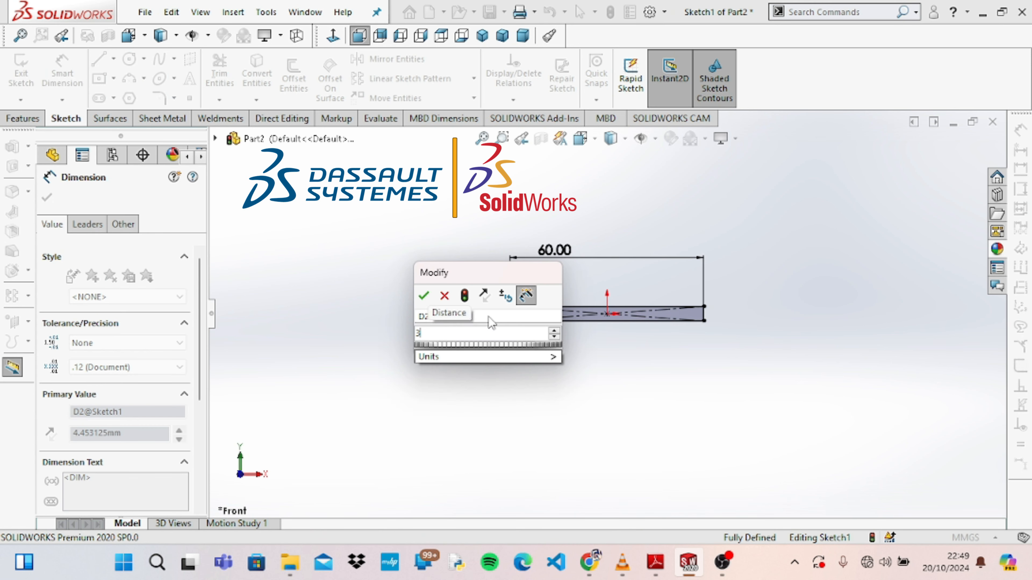
pyautogui.press('Return')
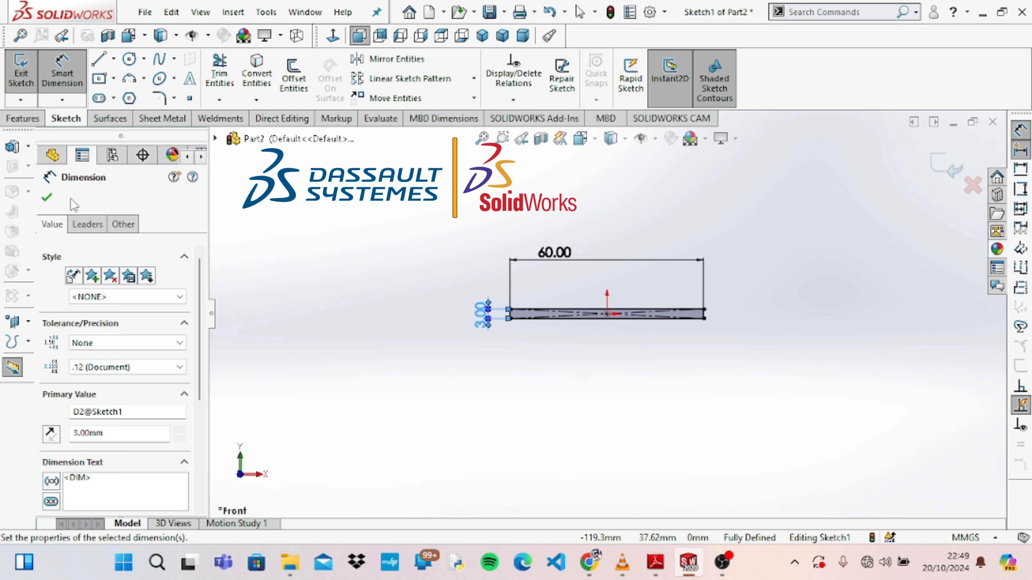
pyautogui.click(47, 197)
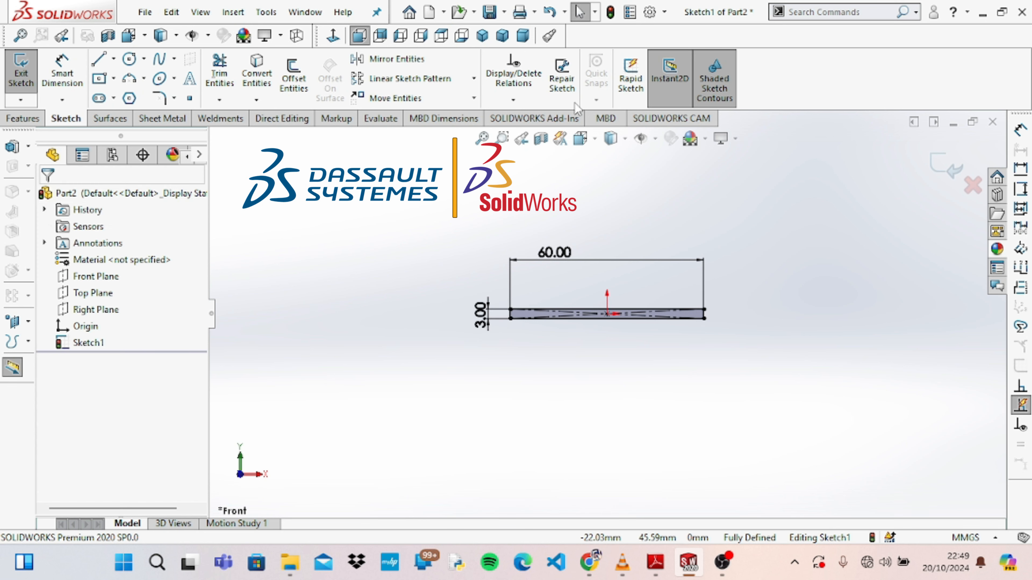
# Exit the sketch and create a reference plane offset 90 mm from the Front Plane
pyautogui.click(24, 121)
pyautogui.click(660, 88)
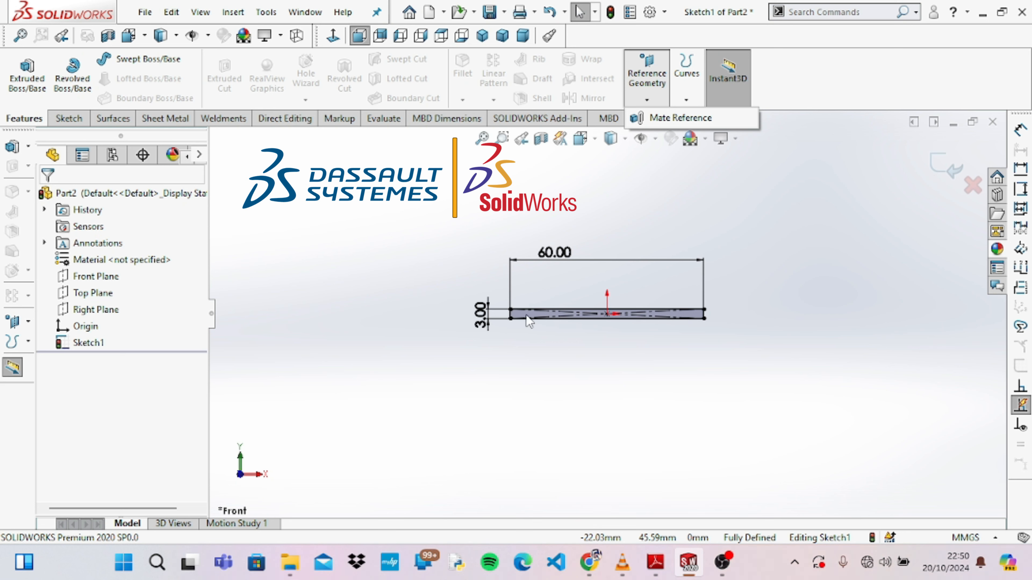
pyautogui.doubleClick(424, 341)
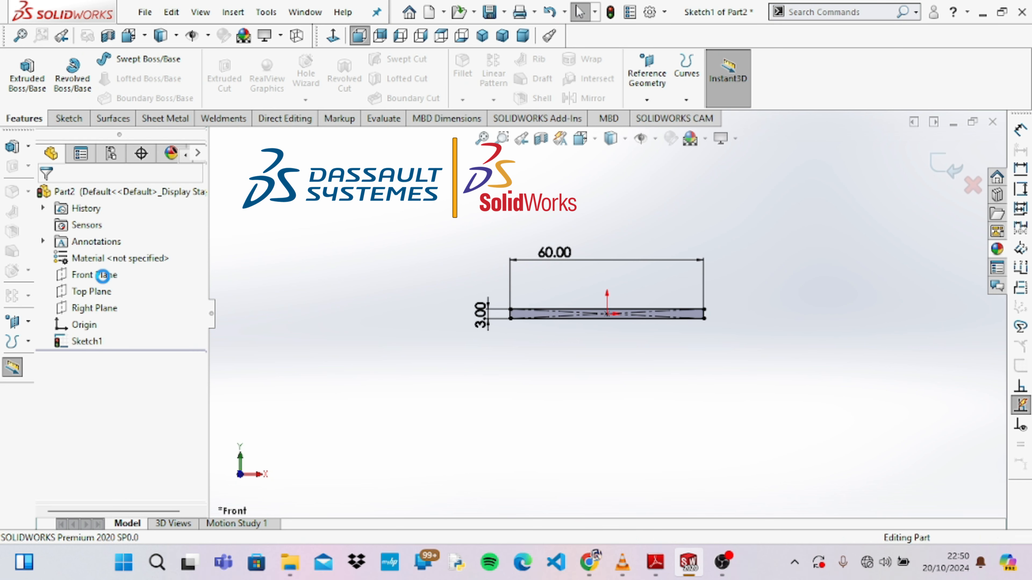
pyautogui.click(104, 280)
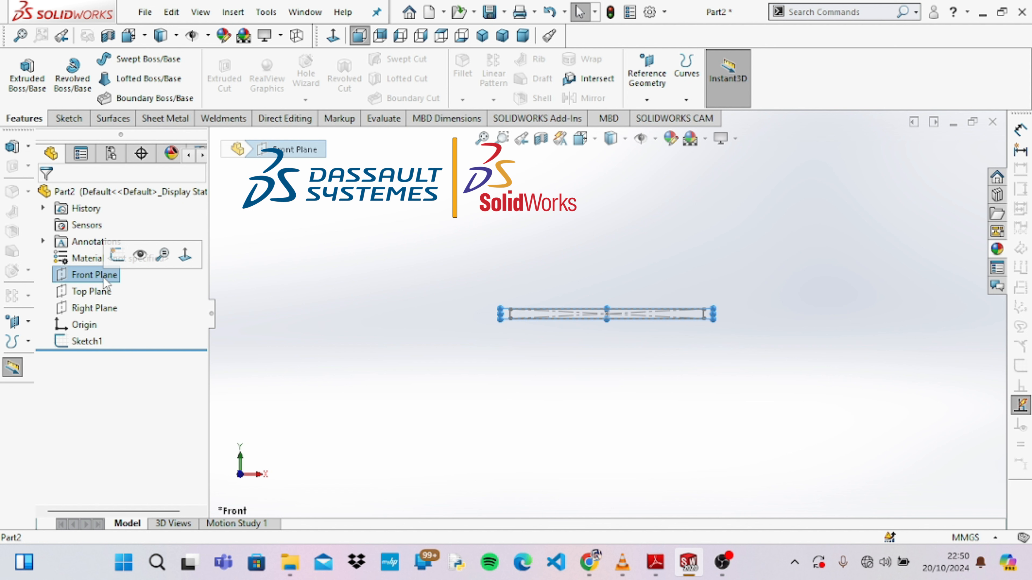
pyautogui.click(647, 100)
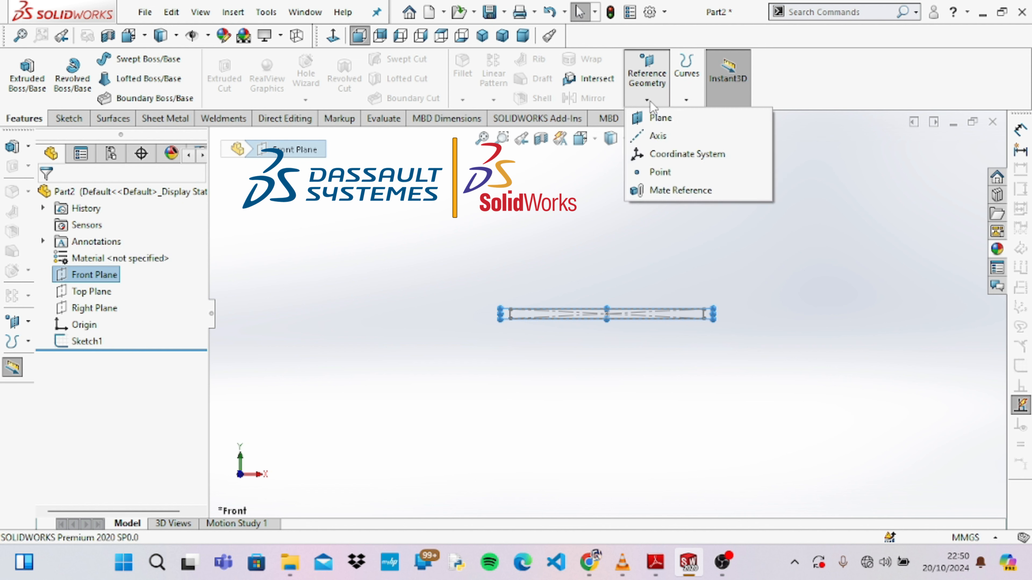
pyautogui.click(654, 118)
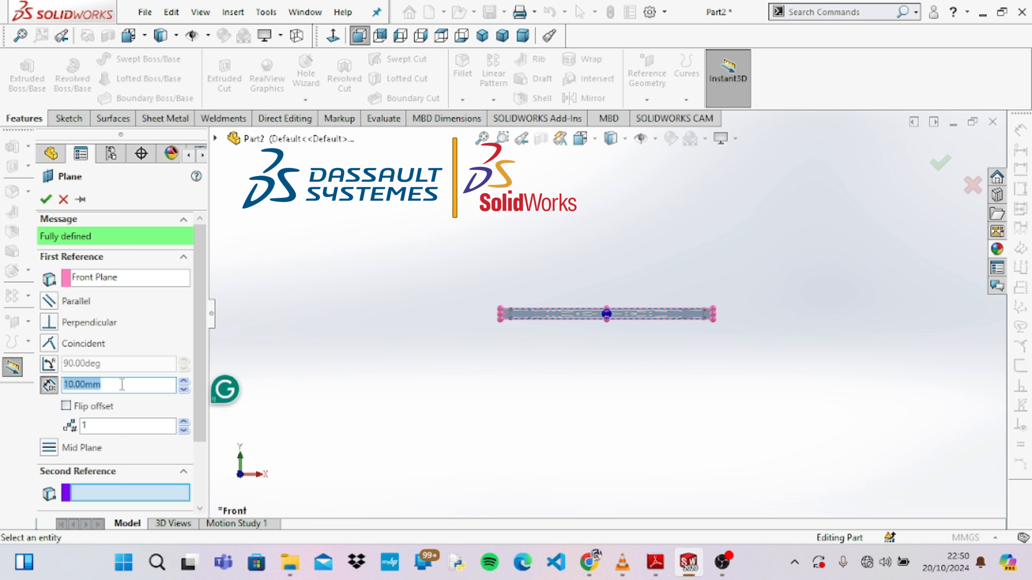
pyautogui.write('90')
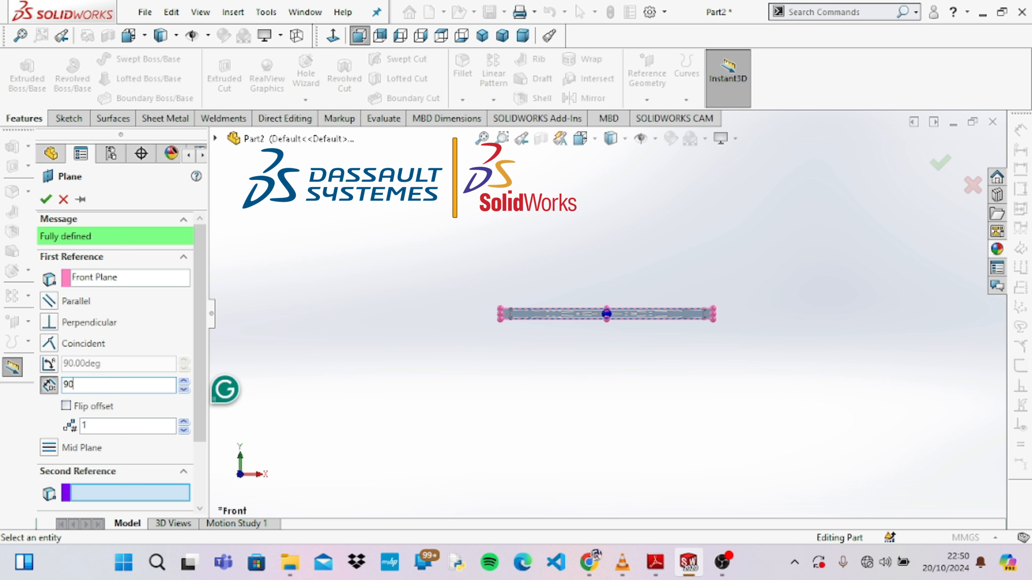
pyautogui.press('Return')
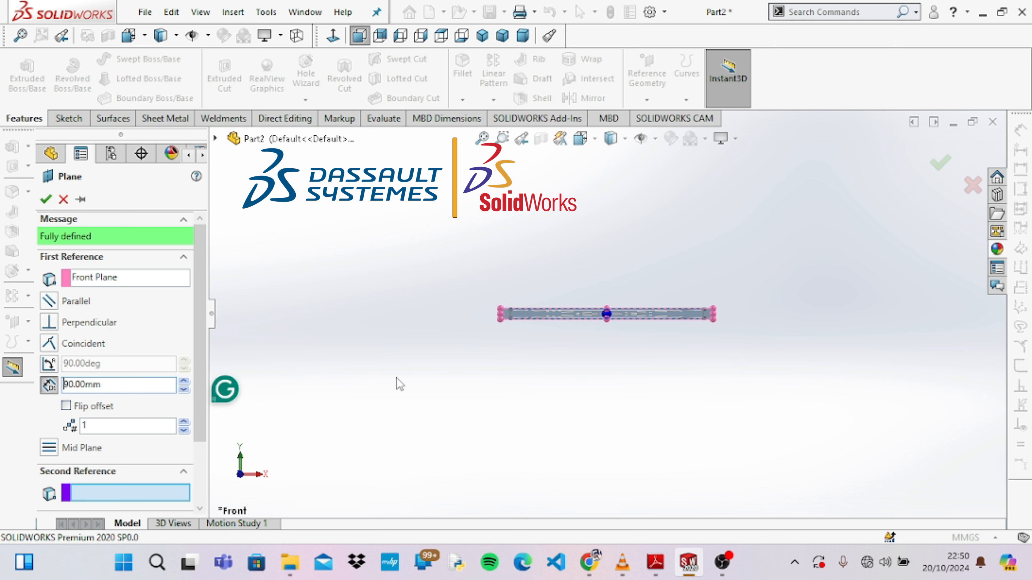
pyautogui.click(45, 199)
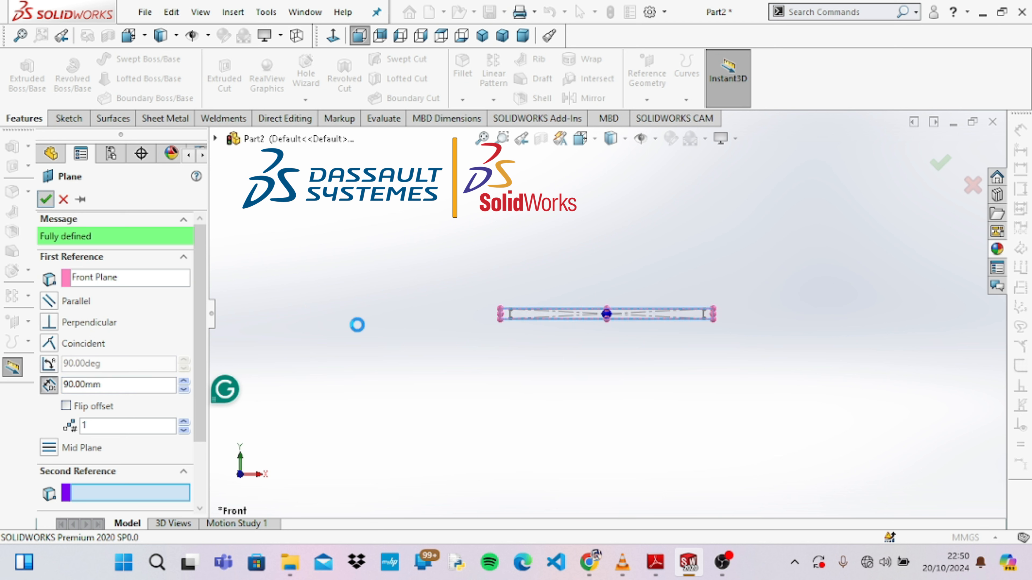
# Examine the position of the offset plane relative to the rectangle sketch from several angles
pyautogui.press('Right')
pyautogui.press('Right')
pyautogui.press('Down')
pyautogui.press('Down')
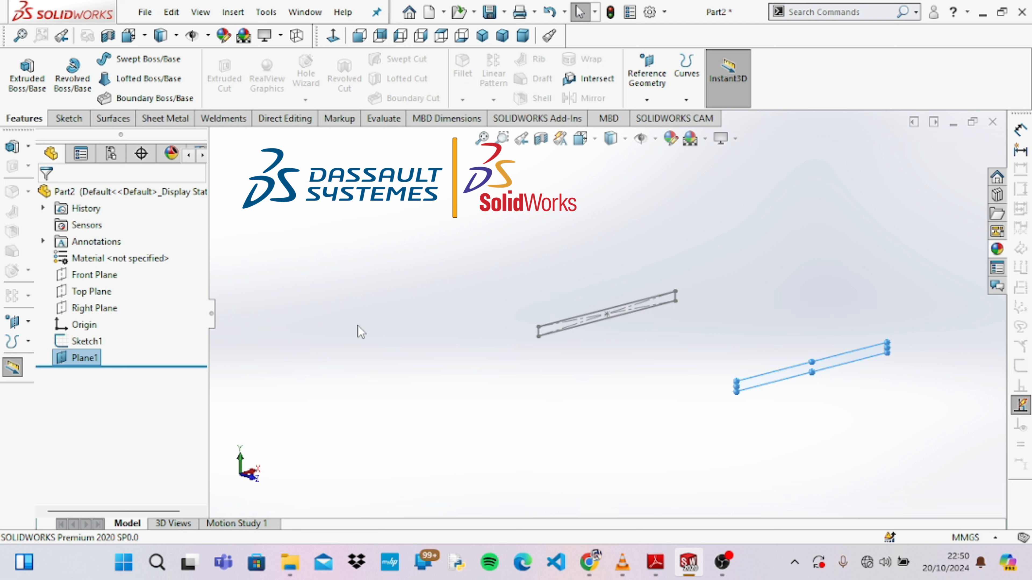
pyautogui.press('Right')
pyautogui.press('Right')
pyautogui.press('Up')
pyautogui.press('Up')
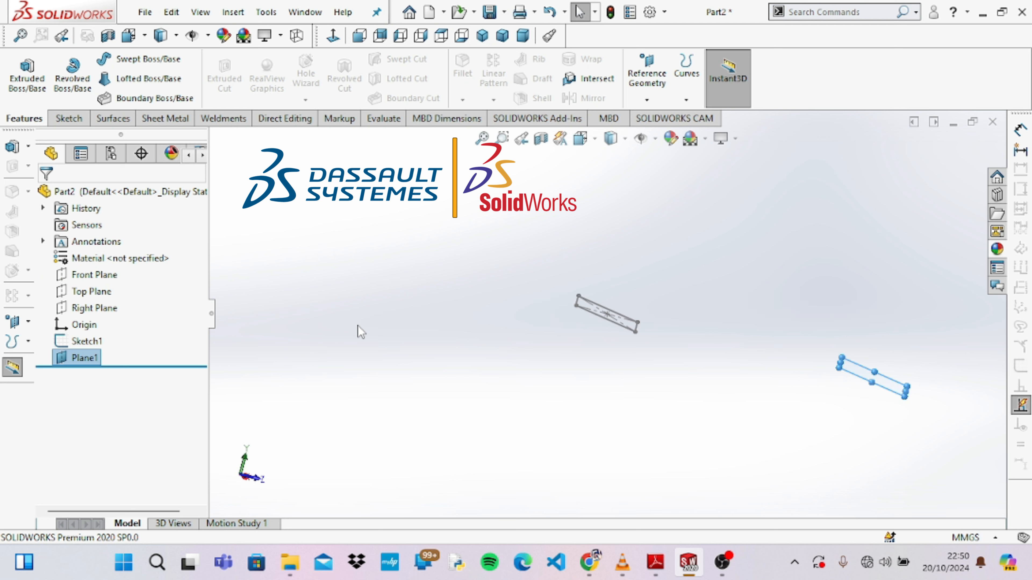
pyautogui.press('Left')
pyautogui.press('Left')
pyautogui.press('Left')
pyautogui.press('Left')
pyautogui.press('Left')
pyautogui.press('Left')
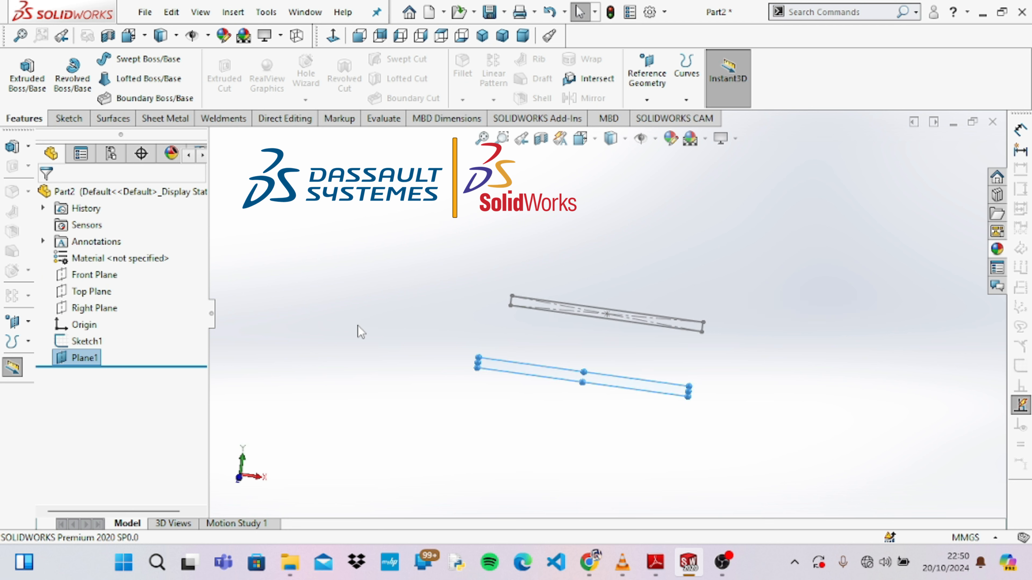
# Start a new sketch on the offset plane, Plane1, viewed face-on
pyautogui.click(90, 359)
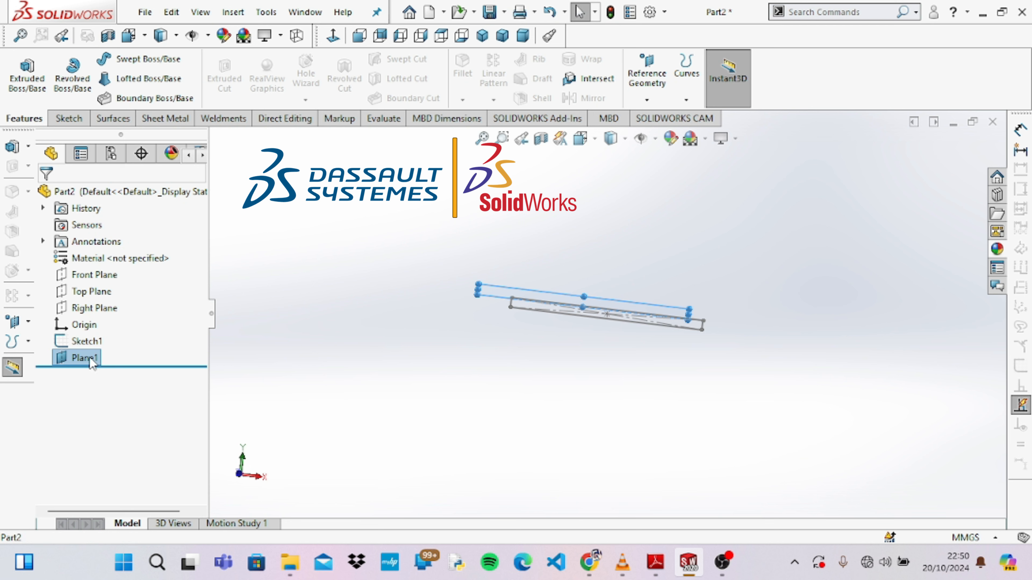
pyautogui.click(123, 360)
pyautogui.click(206, 336)
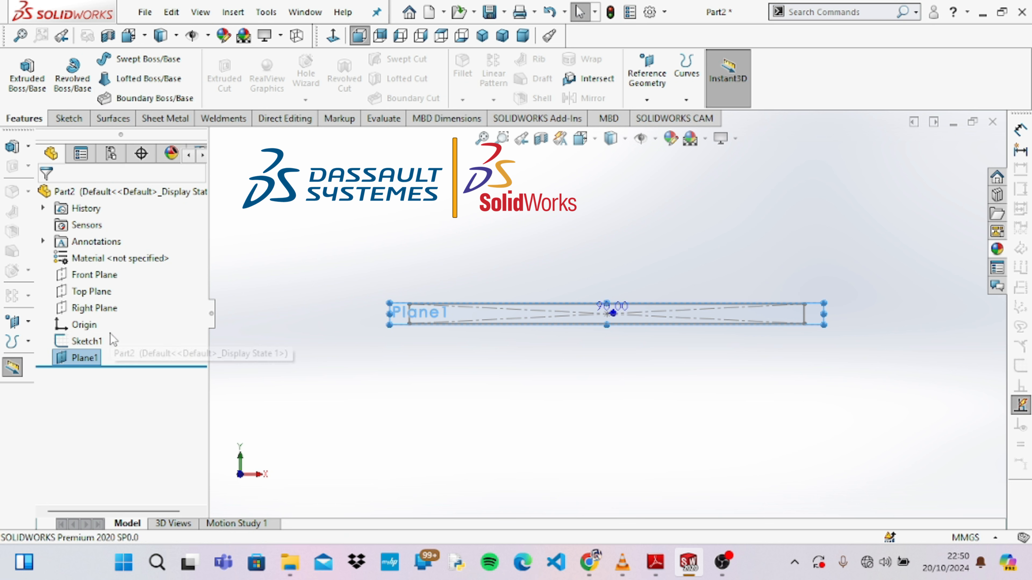
pyautogui.click(97, 358)
pyautogui.click(97, 359)
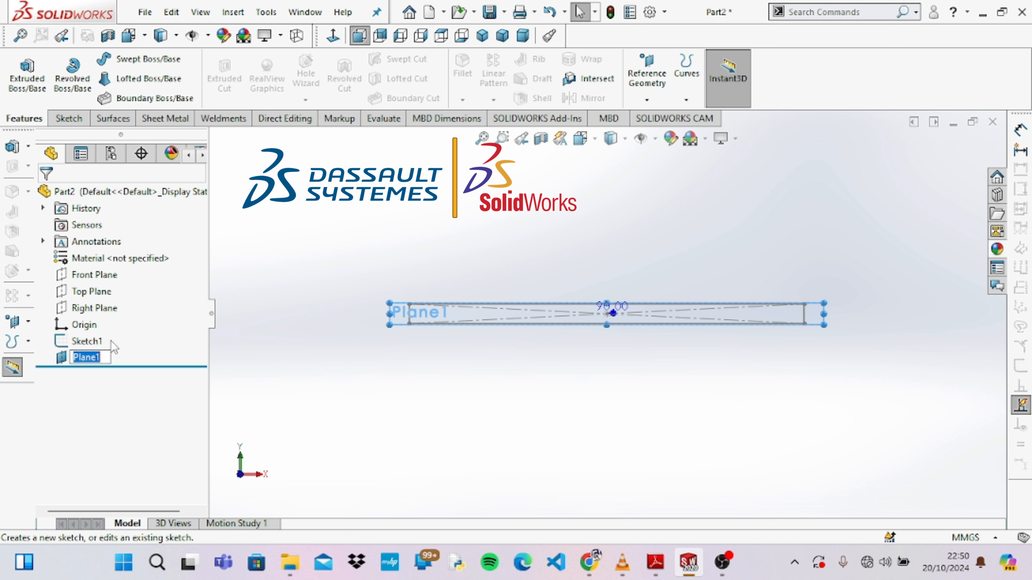
pyautogui.click(121, 358)
pyautogui.click(131, 336)
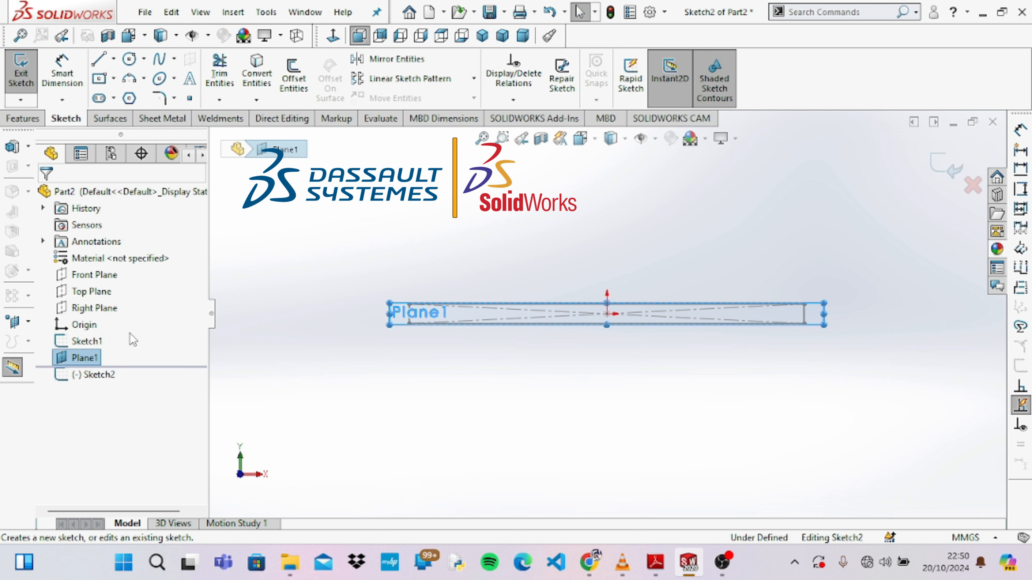
# Enlarge the border of Plane1 downward and upward so it extends well beyond the first rectangle profile
pyautogui.moveTo(609, 324); pyautogui.dragTo(608, 514)
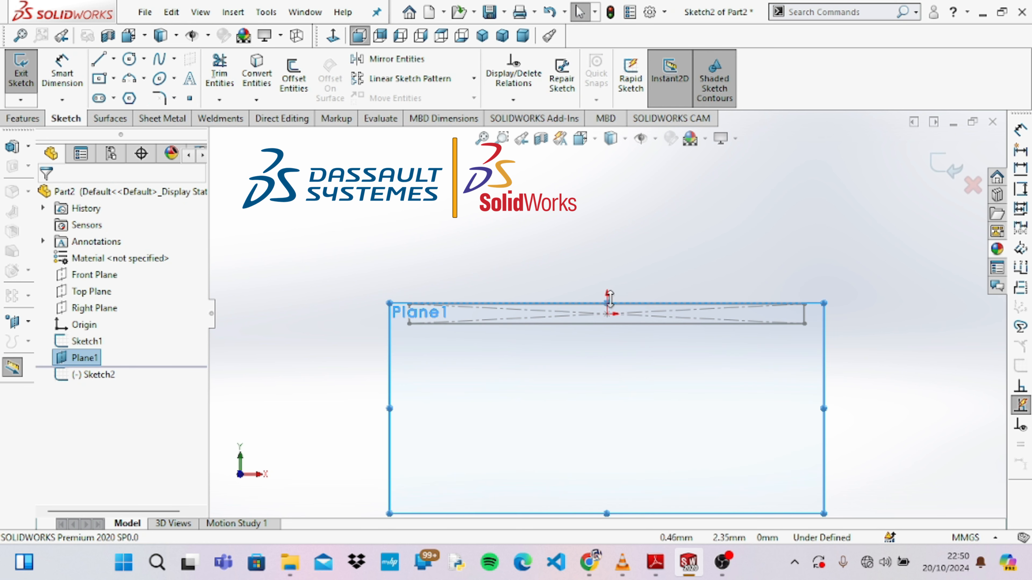
pyautogui.moveTo(607, 304); pyautogui.dragTo(607, 247)
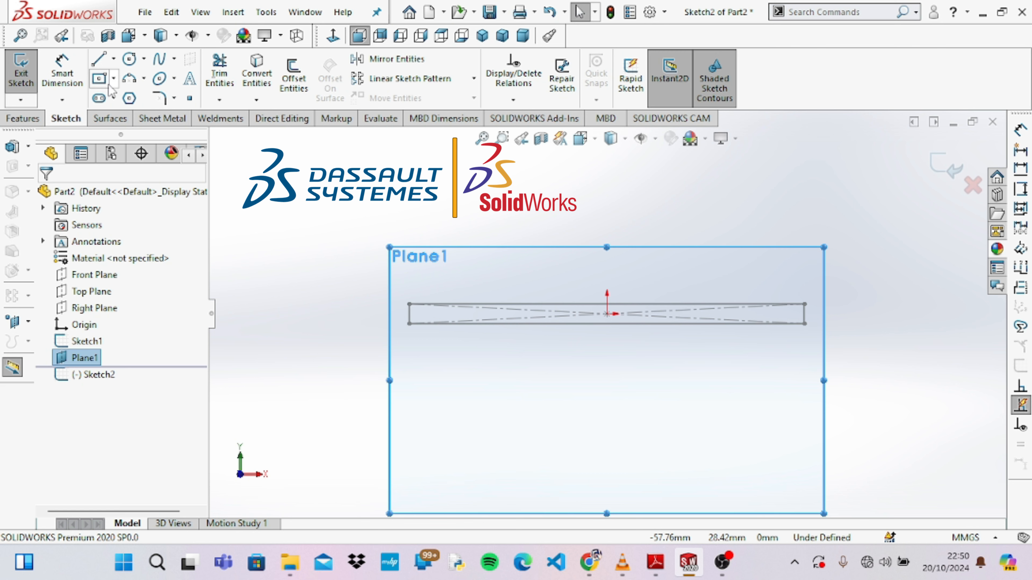
pyautogui.click(99, 78)
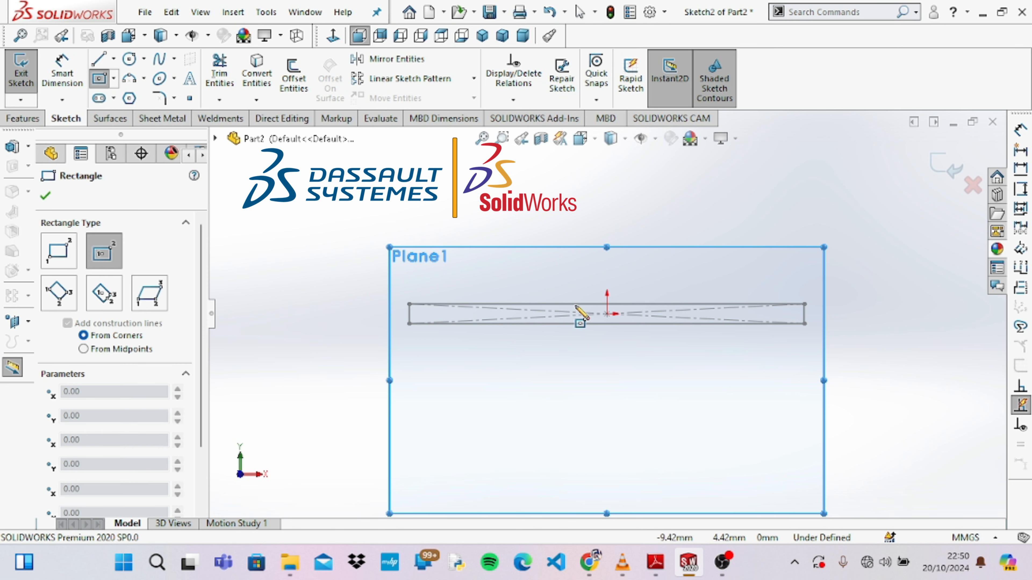
pyautogui.click(605, 313)
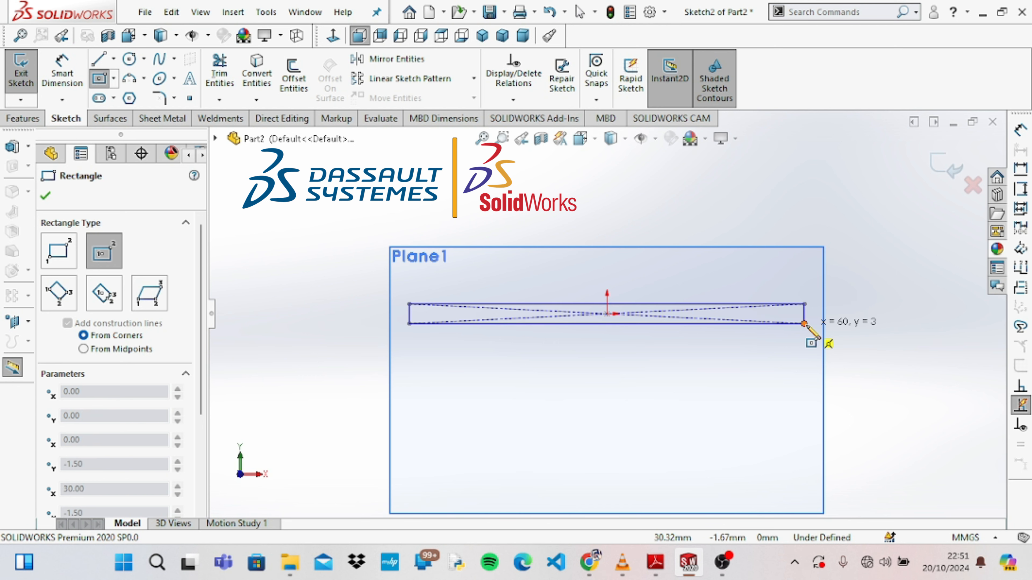
pyautogui.click(805, 325)
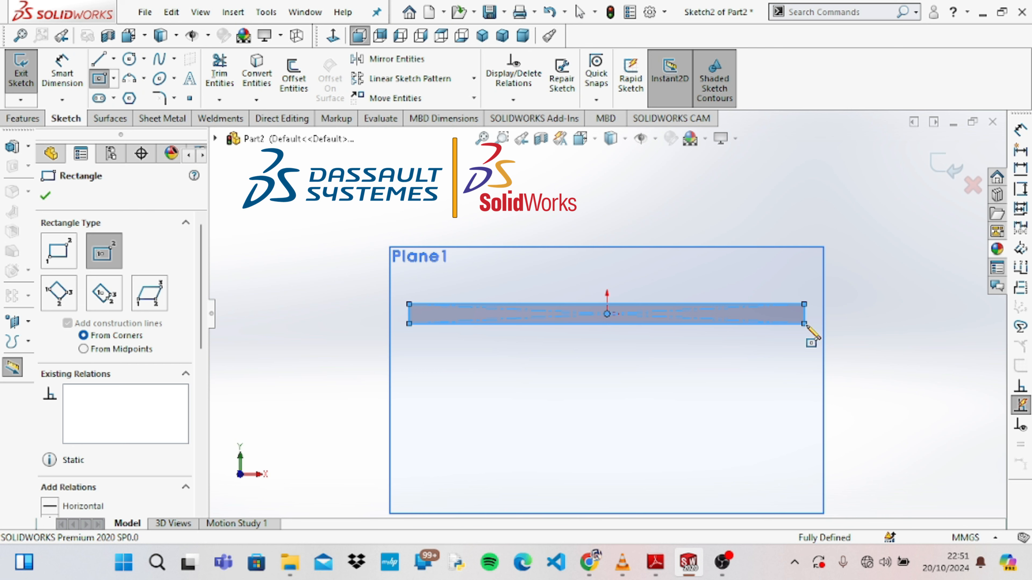
pyautogui.press('Escape')
pyautogui.press('Escape')
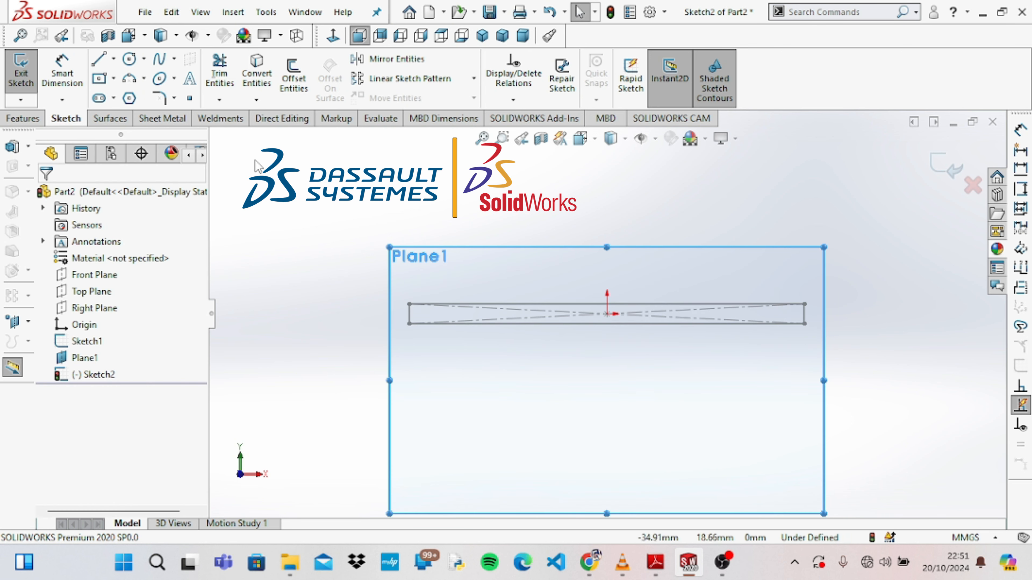
# Sketch a corner rectangle about 60 mm by 6.5 mm on Plane1, starting at the first profile's upper-left corner
pyautogui.click(99, 78)
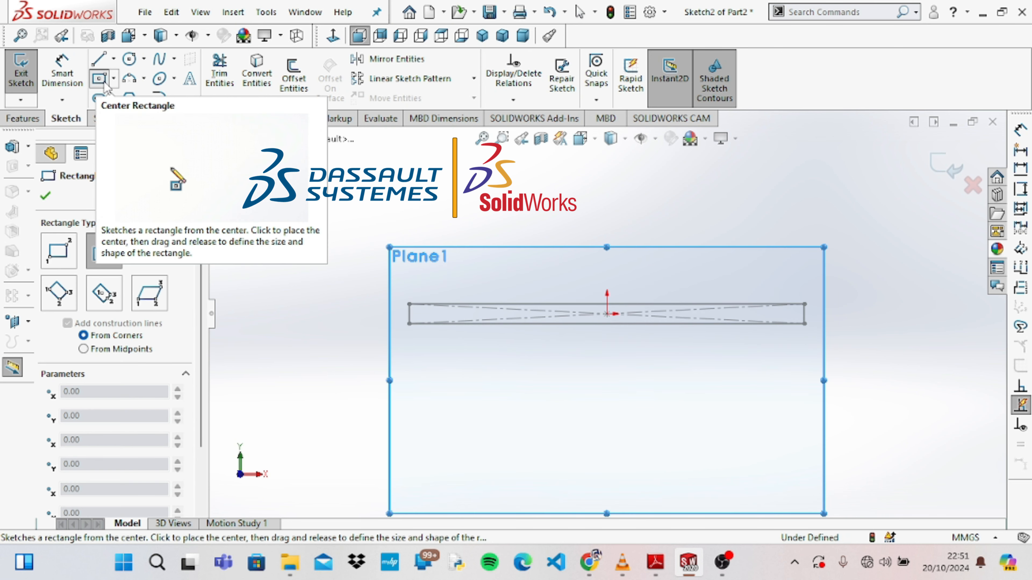
pyautogui.click(114, 78)
pyautogui.click(122, 96)
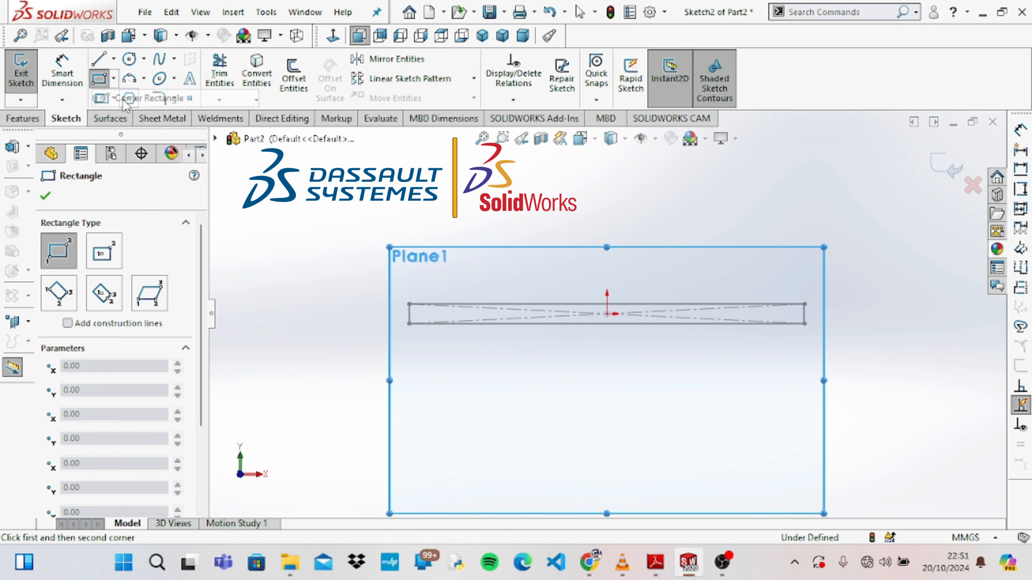
pyautogui.click(408, 304)
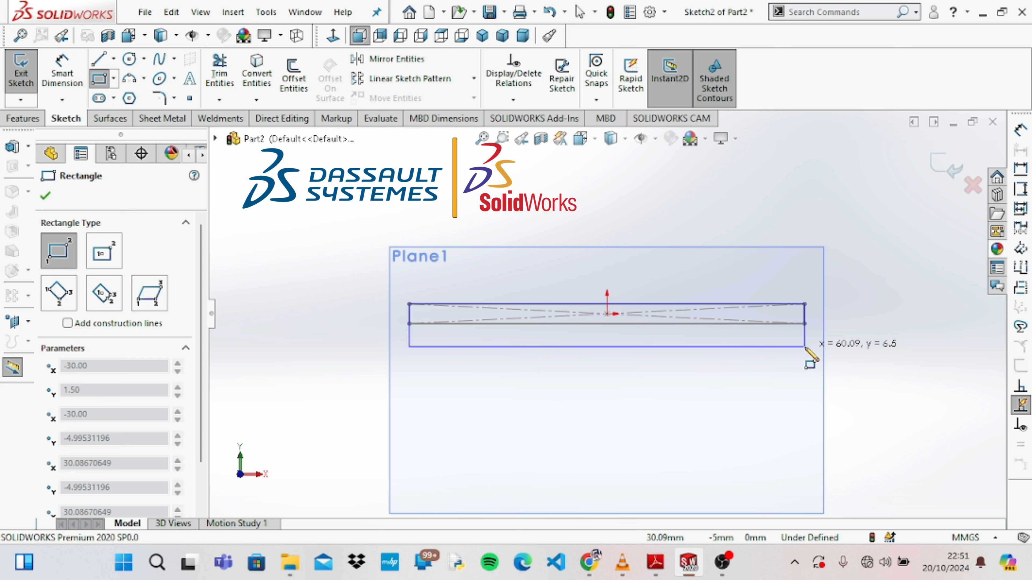
pyautogui.click(805, 347)
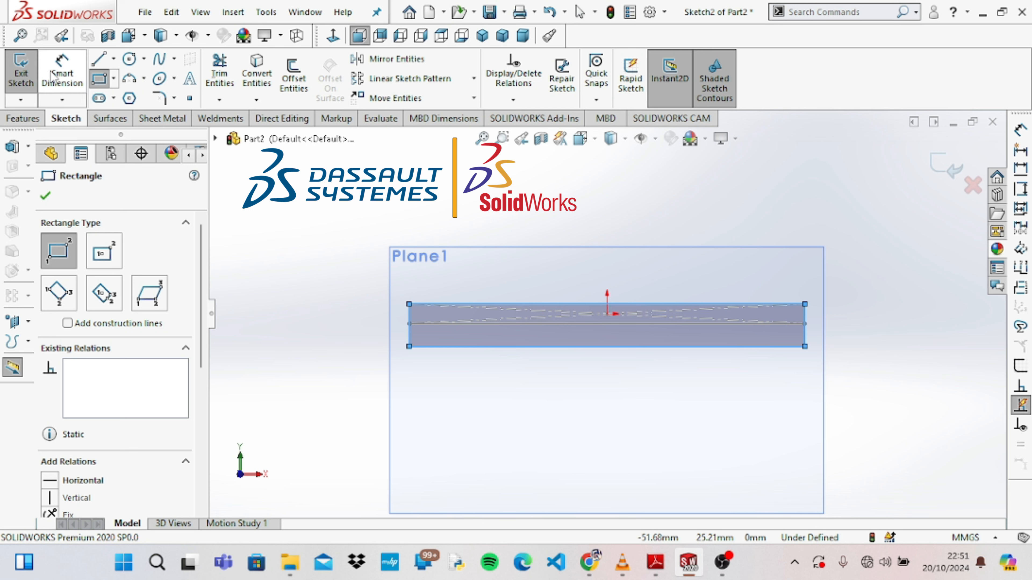
# Dimension the new rectangle's upper edge and set its length to 60 mm
pyautogui.click(62, 73)
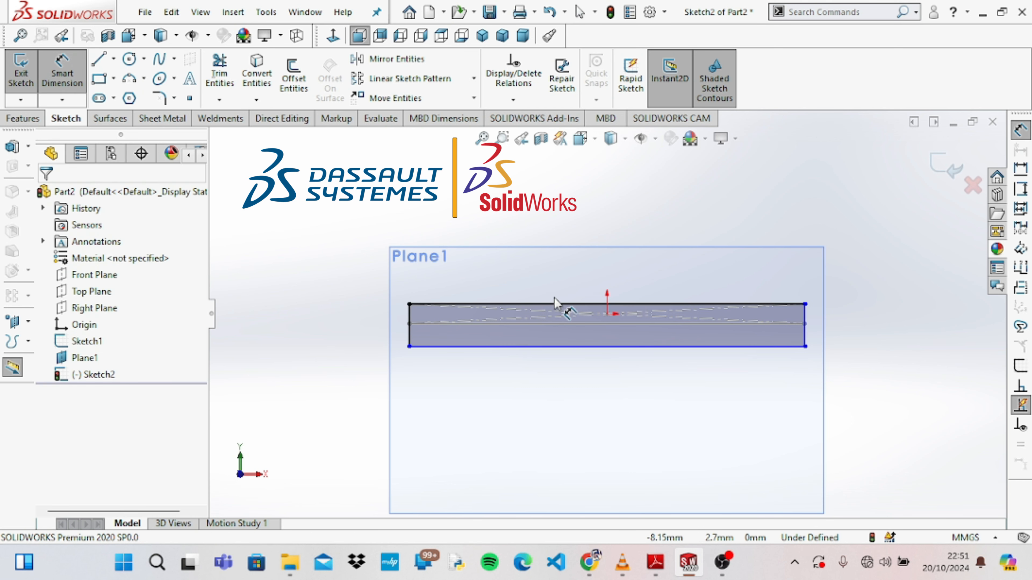
pyautogui.click(574, 310)
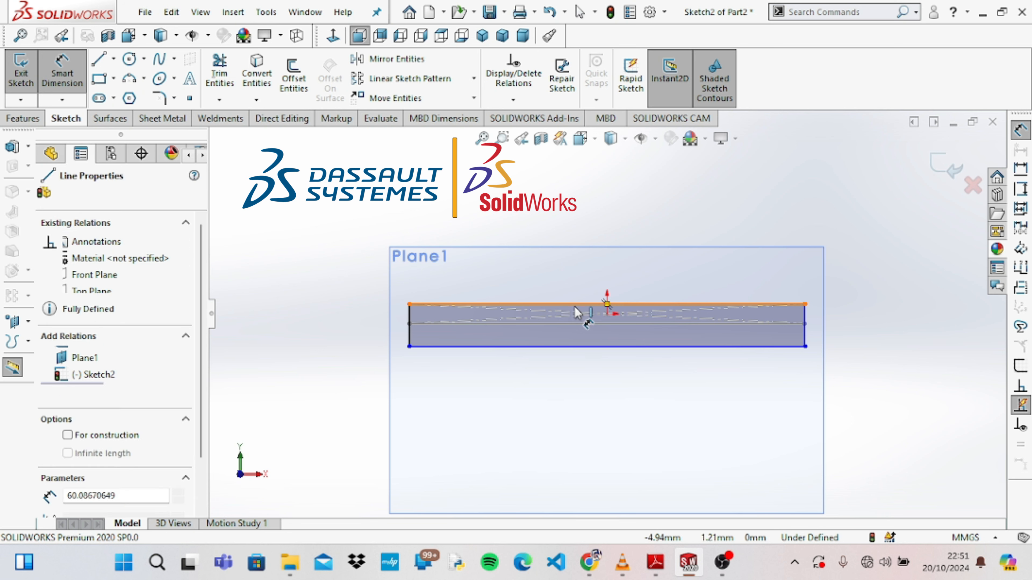
pyautogui.click(580, 255)
pyautogui.write('60')
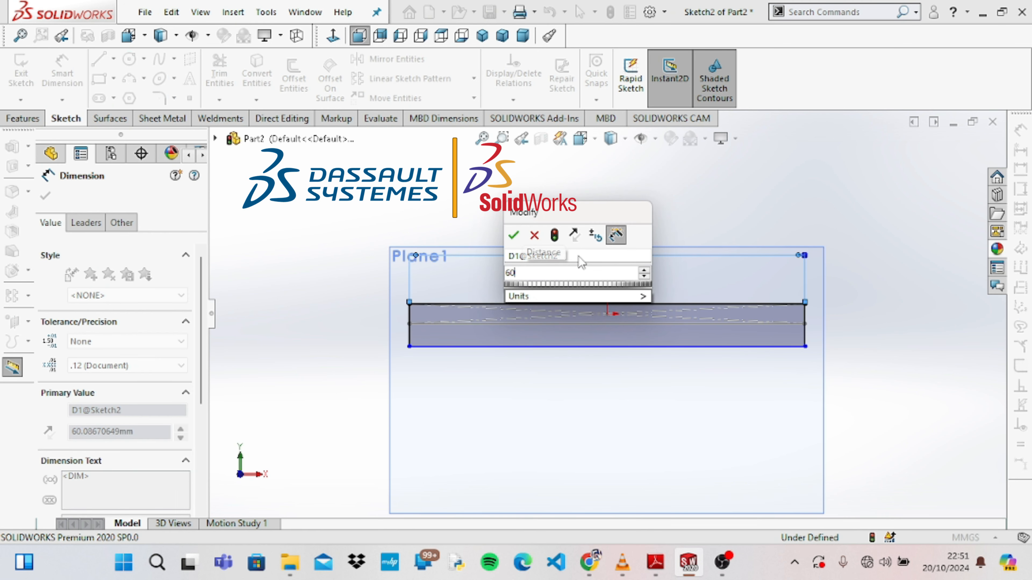
pyautogui.press('Return')
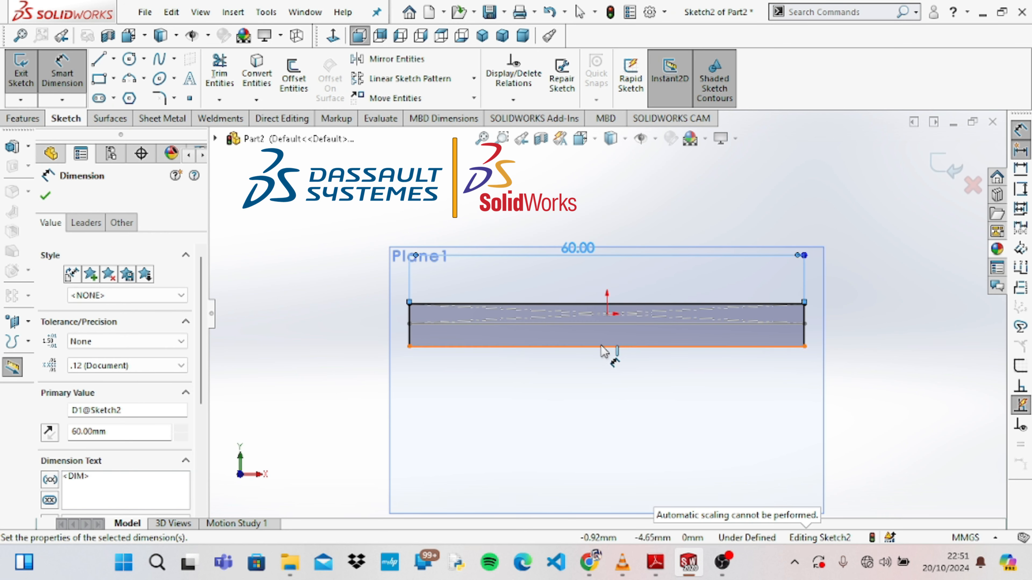
# Dimension the new rectangle's short side and set its height to 8 mm
pyautogui.click(408, 323)
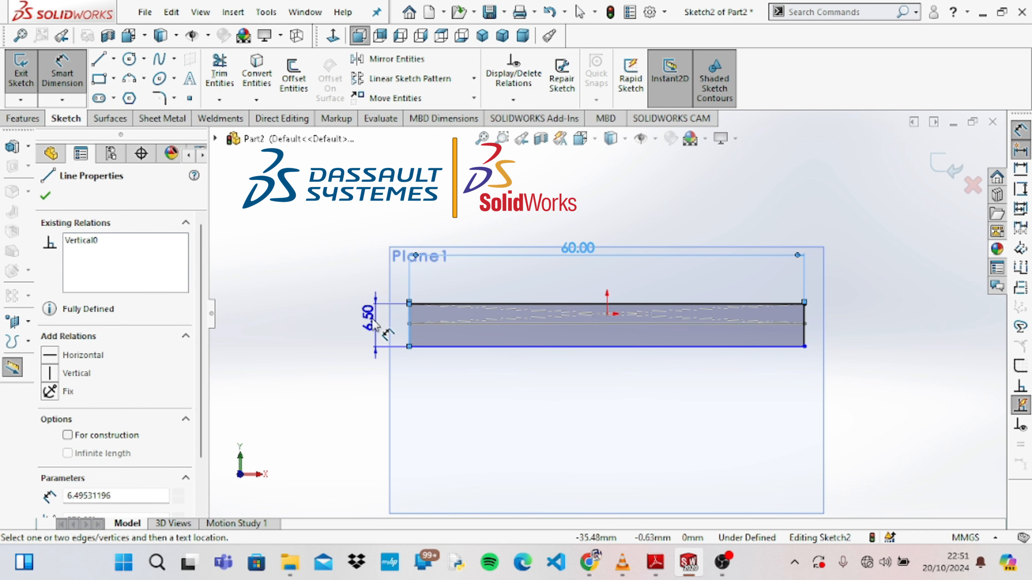
pyautogui.click(366, 319)
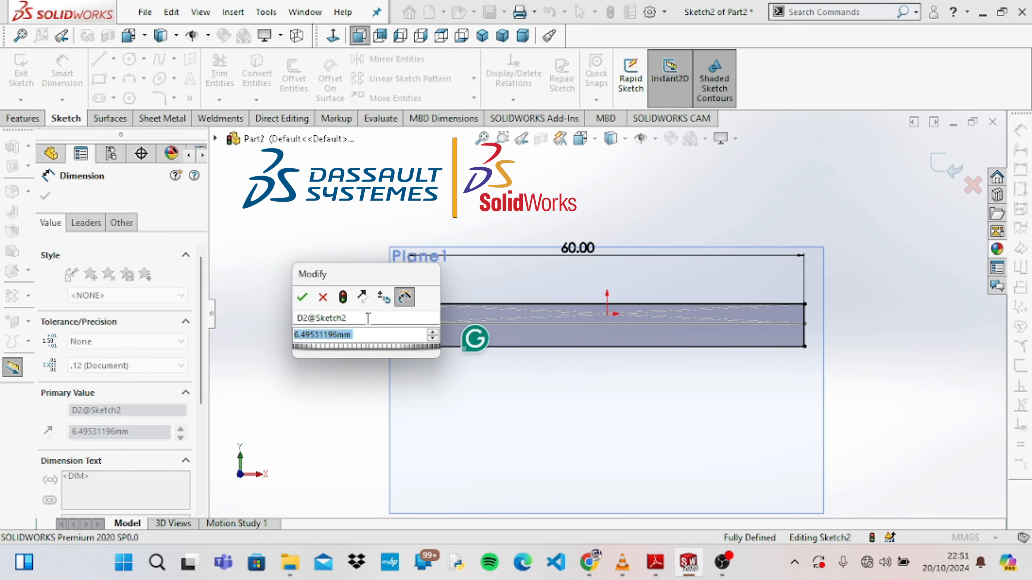
pyautogui.write('8')
pyautogui.press('Return')
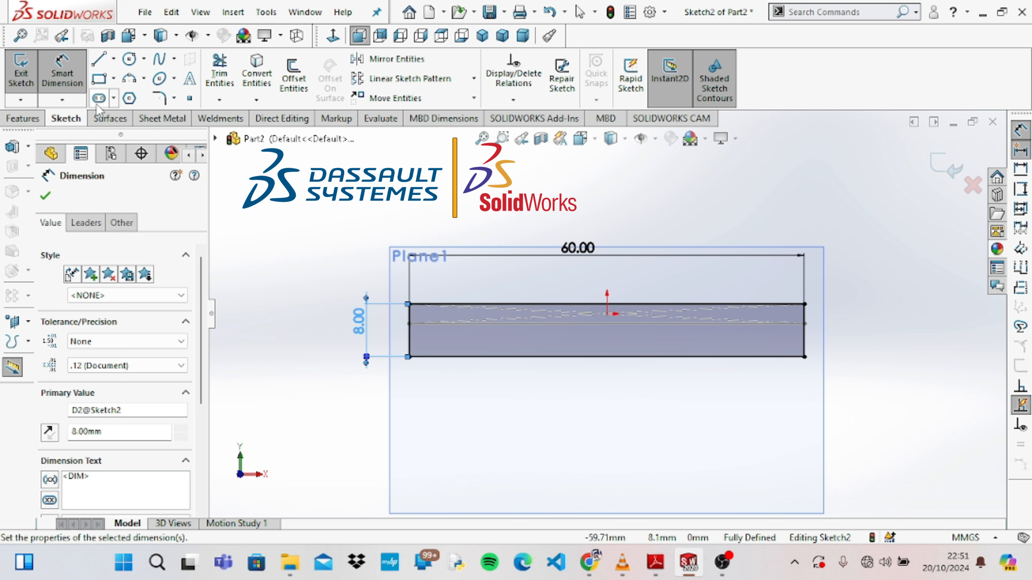
pyautogui.click(45, 198)
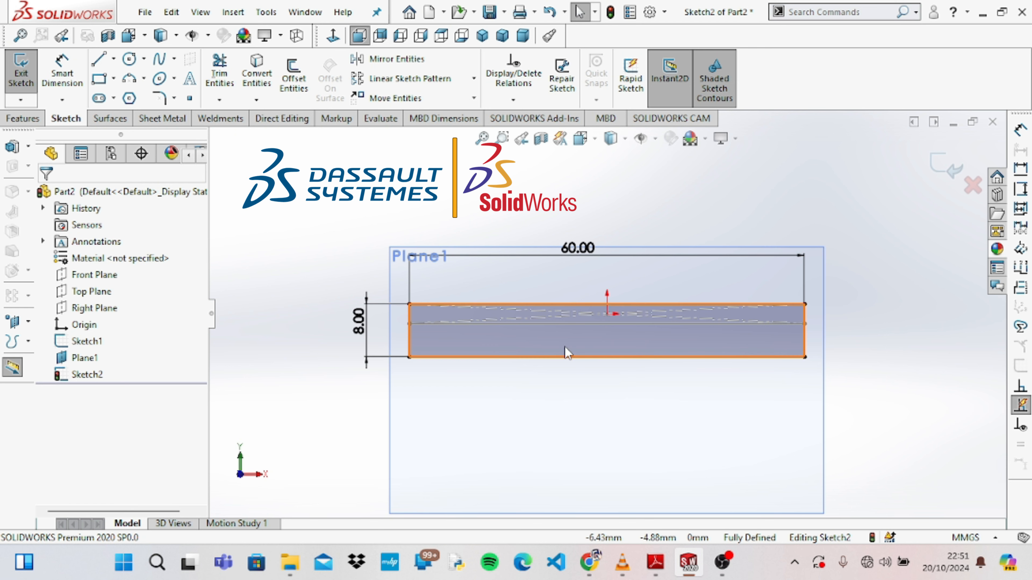
# Change the height dimension of the rectangle on Plane1 to 8.5 mm
pyautogui.doubleClick(369, 313)
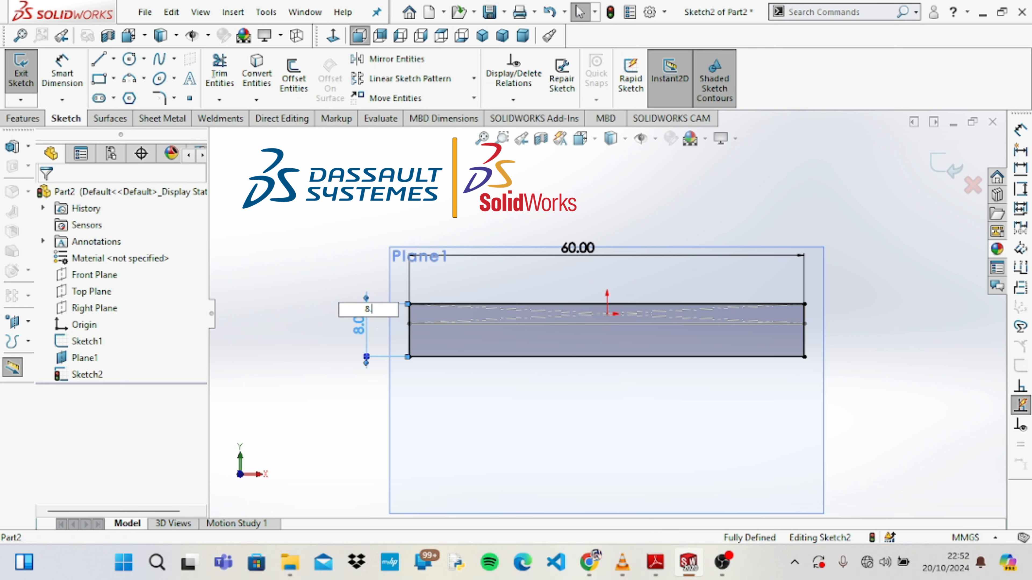
pyautogui.write('8.5')
pyautogui.press('Return')
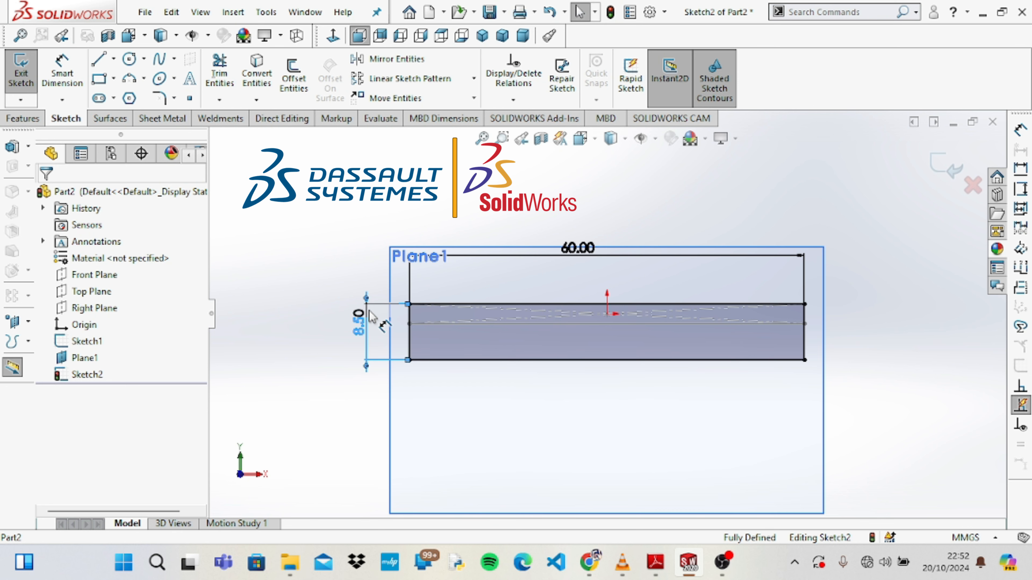
pyautogui.click(319, 326)
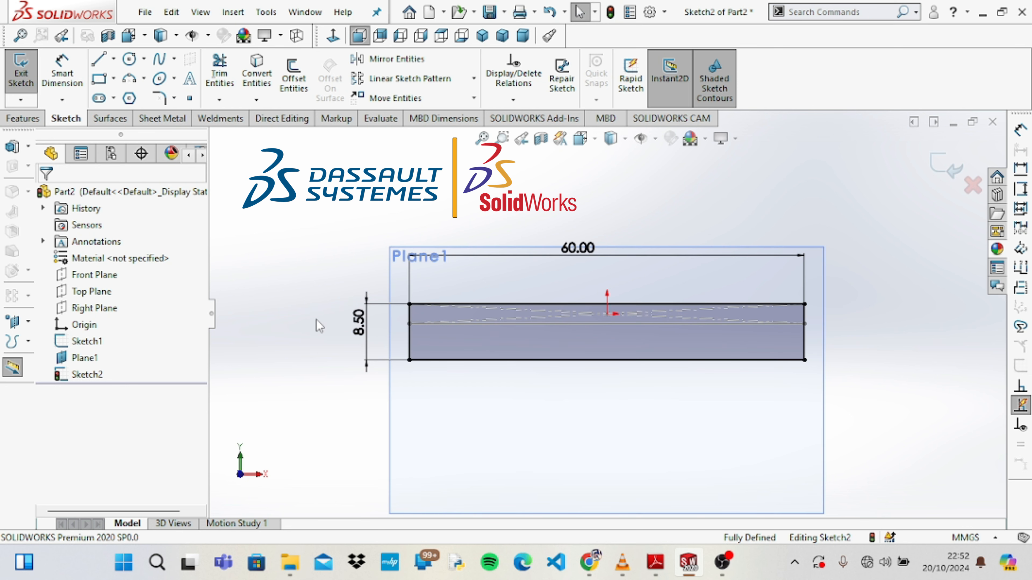
# Examine the spacing and alignment of the two rectangle profiles from several angles
pyautogui.press('Right')
pyautogui.press('Right')
pyautogui.press('Right')
pyautogui.press('f')
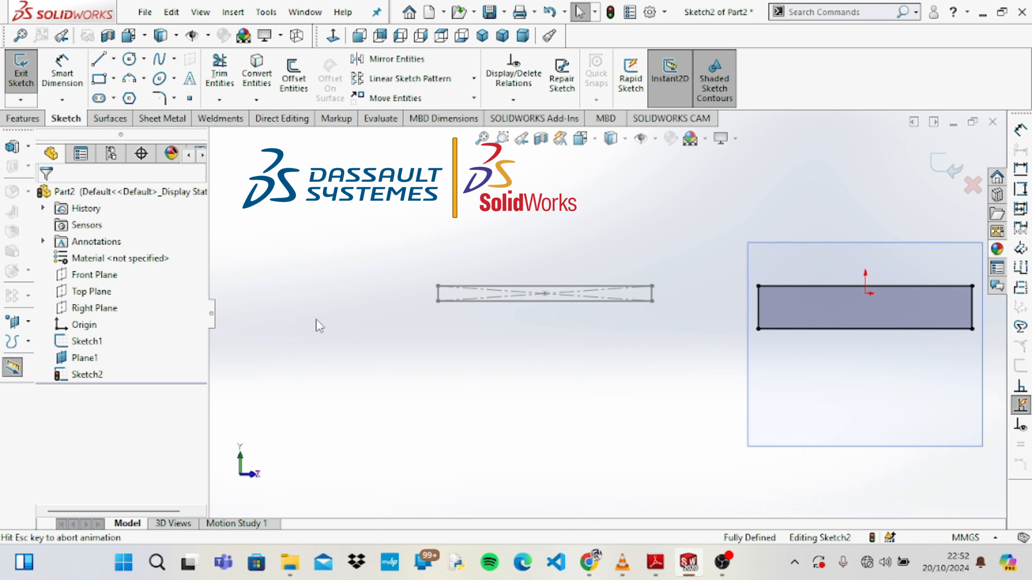
pyautogui.press('Right')
pyautogui.press('Right')
pyautogui.press('Right')
pyautogui.press('Right')
pyautogui.press('Right')
pyautogui.press('Right')
pyautogui.press('Right')
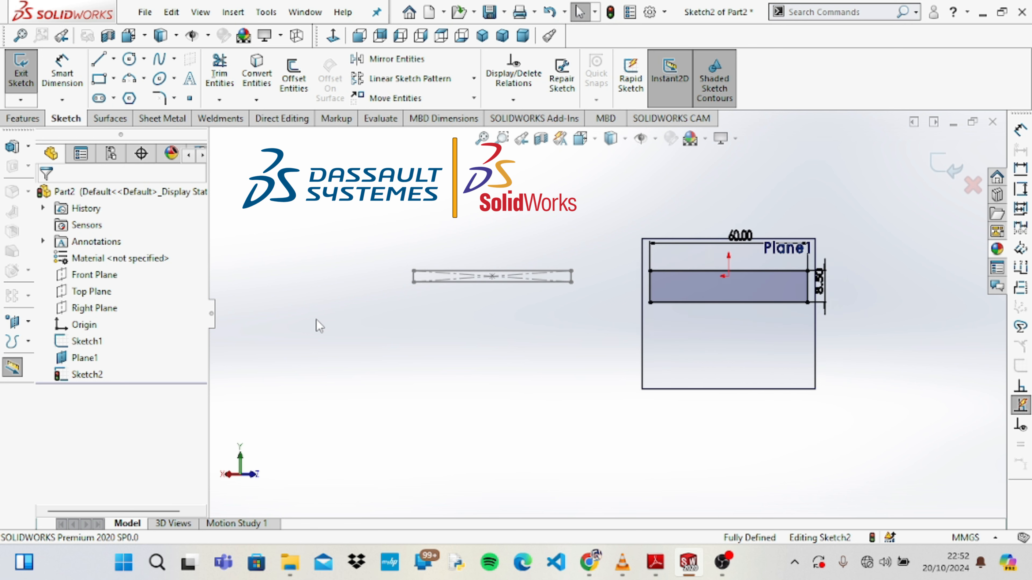
pyautogui.press('Down')
pyautogui.press('Right')
pyautogui.press('Right')
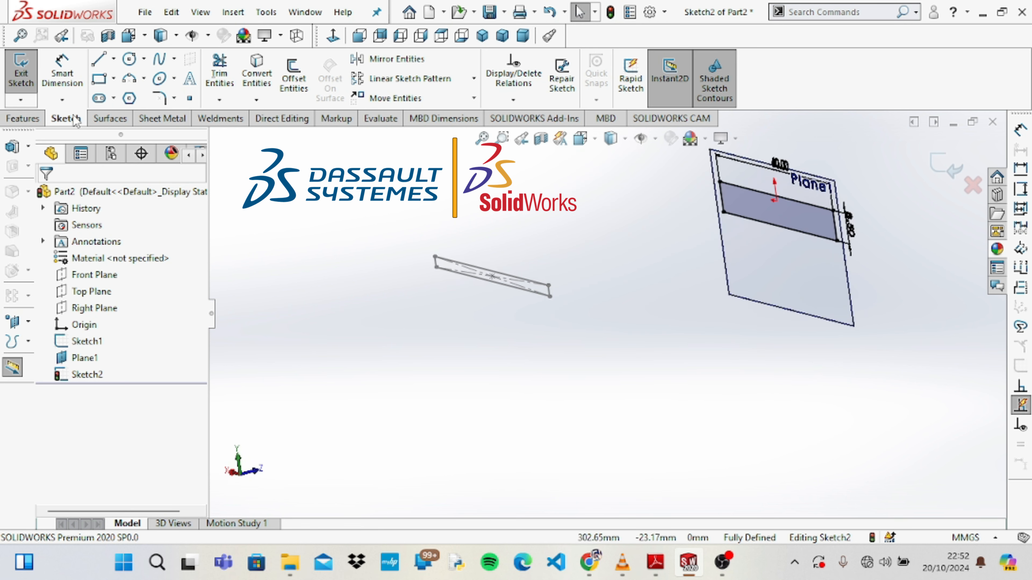
# Exit the sketch and set up a boss loft between Sketch2 and Sketch1 with connectors on their matching upper corners
pyautogui.click(36, 123)
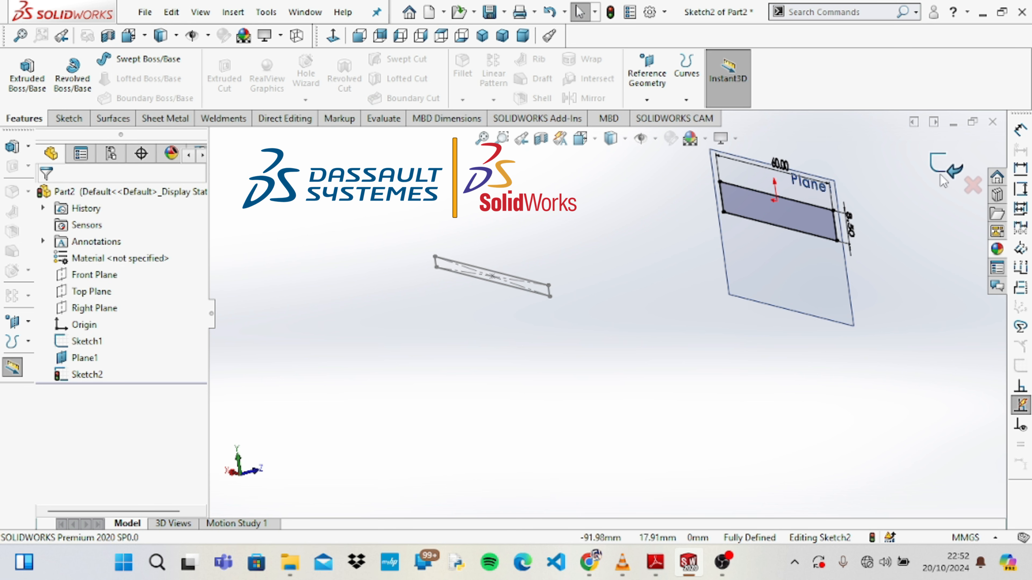
pyautogui.click(945, 166)
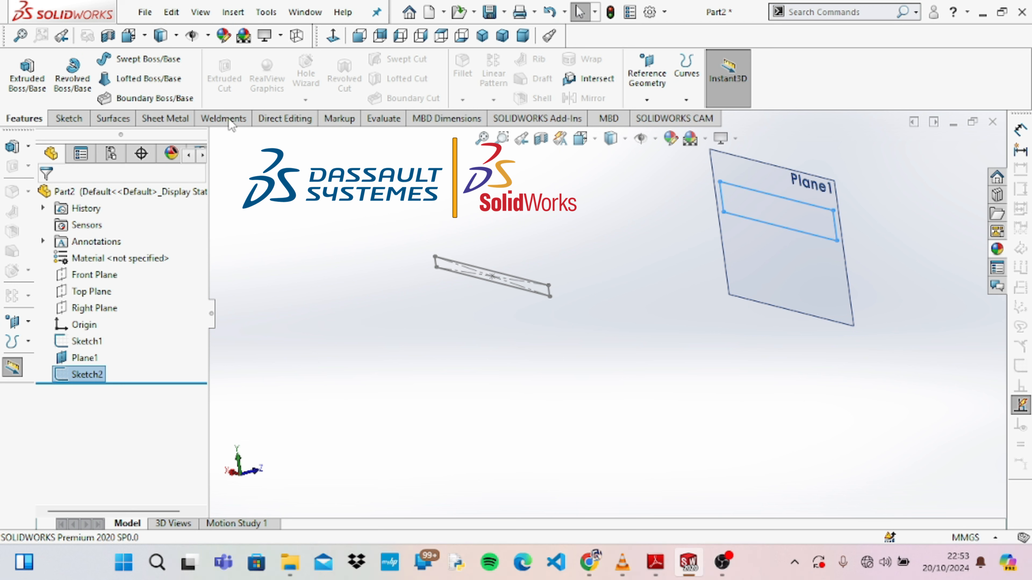
pyautogui.click(173, 85)
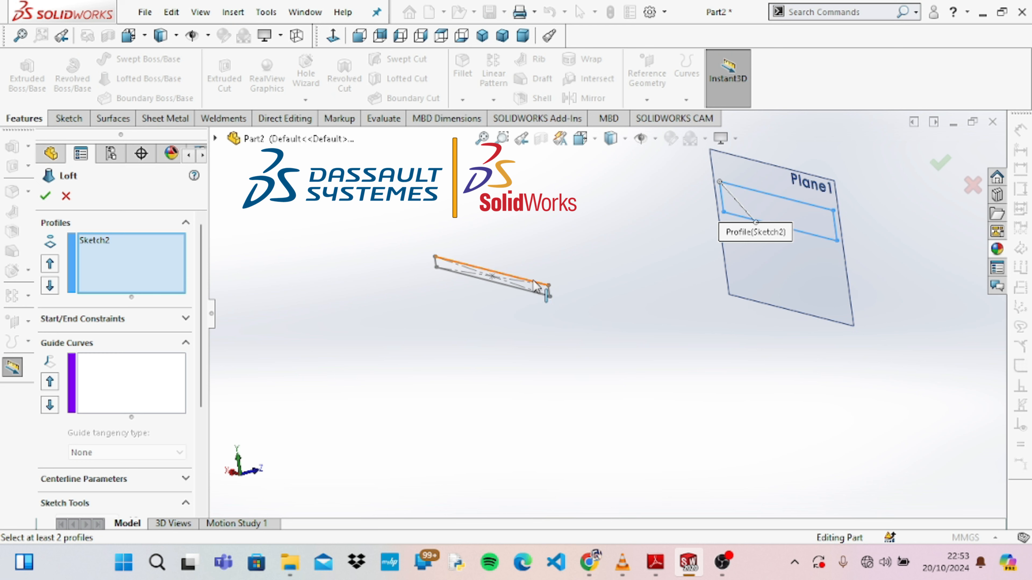
pyautogui.click(537, 287)
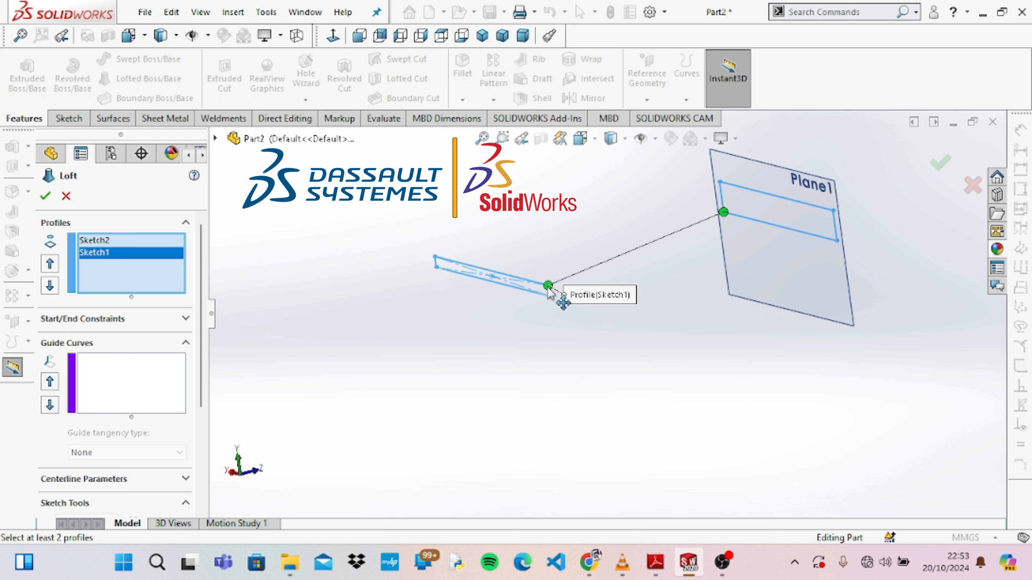
pyautogui.moveTo(548, 287); pyautogui.dragTo(437, 260)
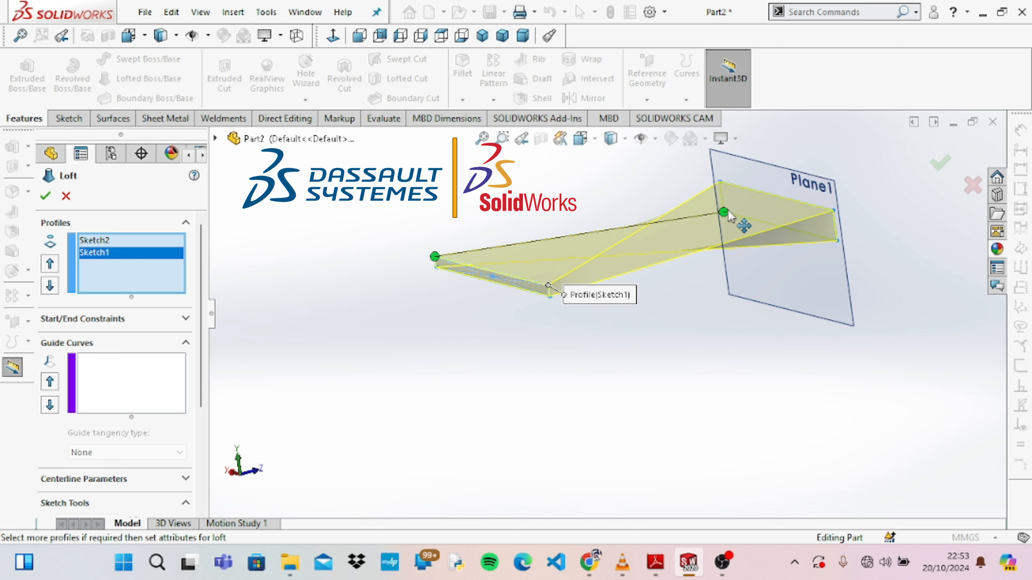
pyautogui.moveTo(724, 212); pyautogui.dragTo(728, 169)
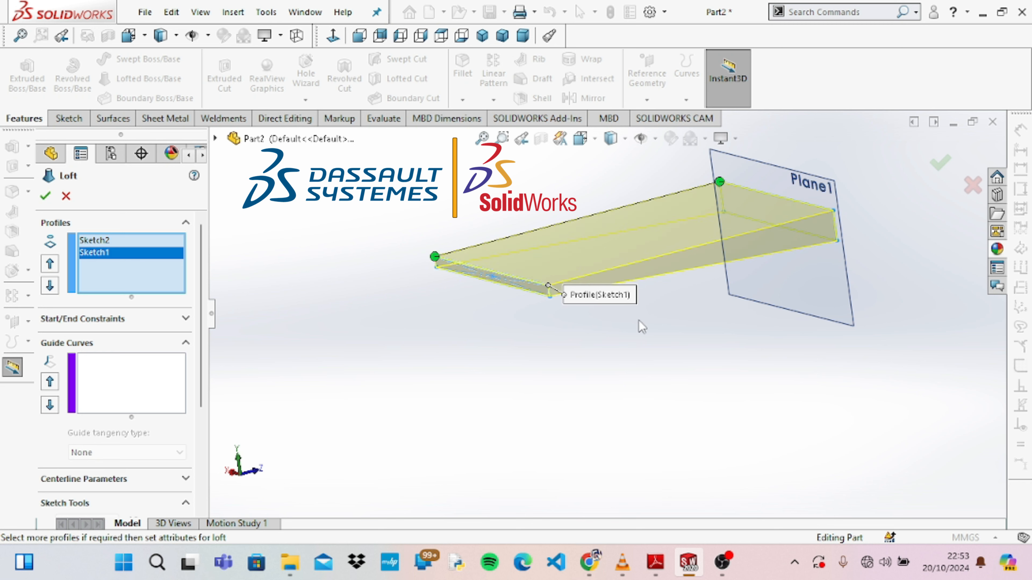
# Examine the loft preview between the two profiles from the side, above and below
pyautogui.press('Left')
pyautogui.press('Left')
pyautogui.press('Left')
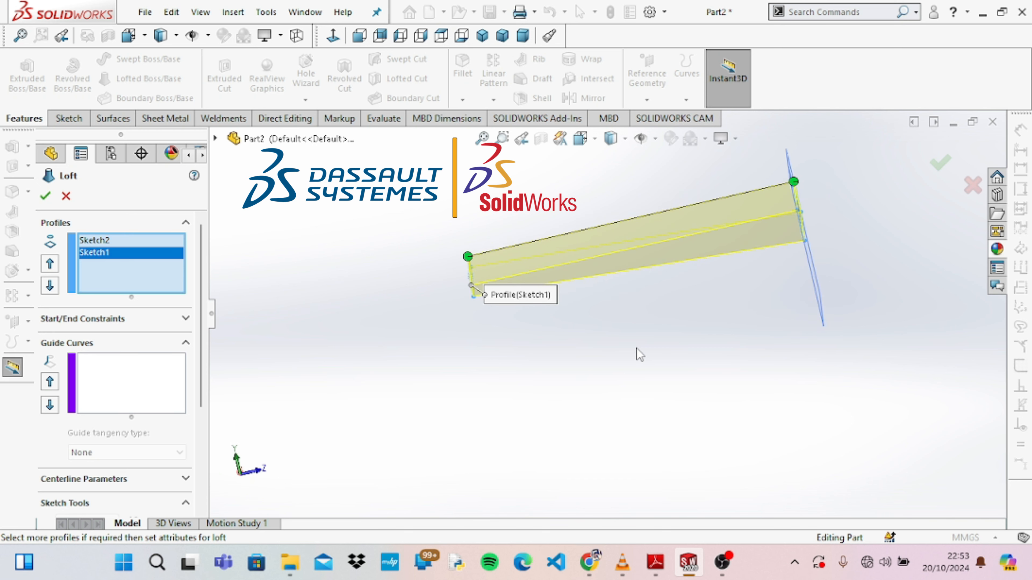
pyautogui.press('Right')
pyautogui.press('Up')
pyautogui.press('Up')
pyautogui.press('Down')
pyautogui.press('Up')
pyautogui.press('Up')
pyautogui.press('Right')
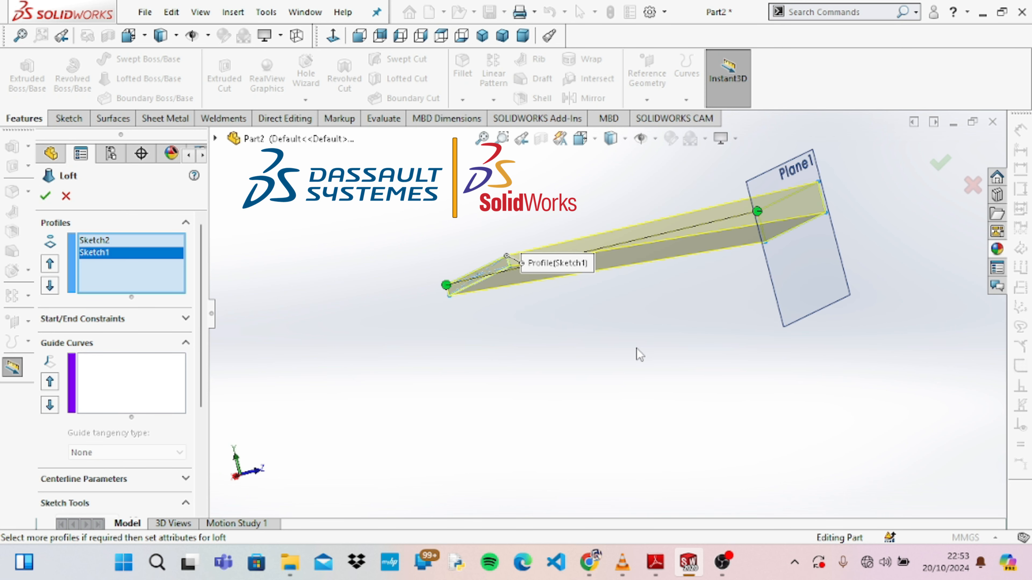
pyautogui.press('Right')
pyautogui.press('Up')
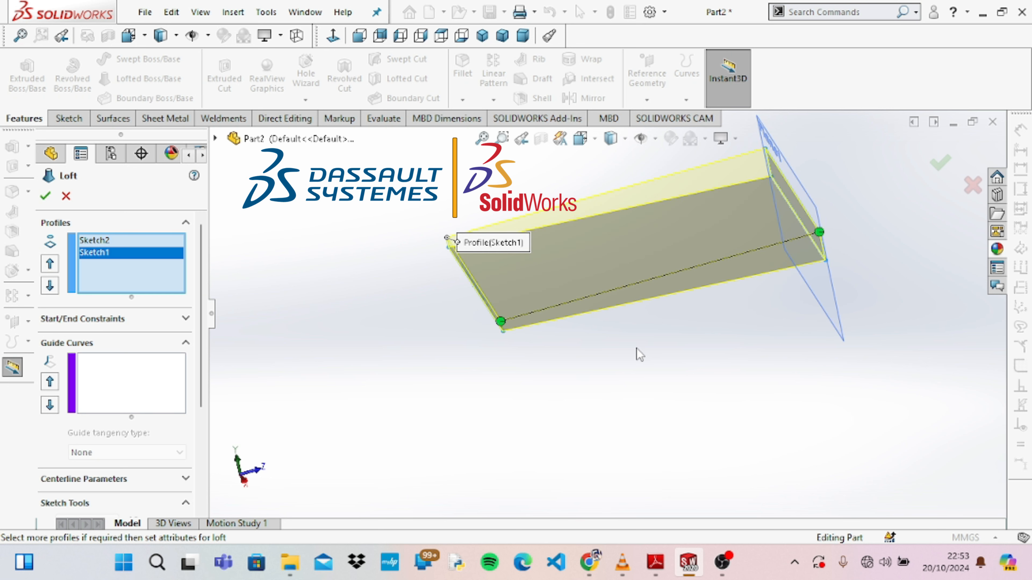
pyautogui.press('Down')
pyautogui.press('Up')
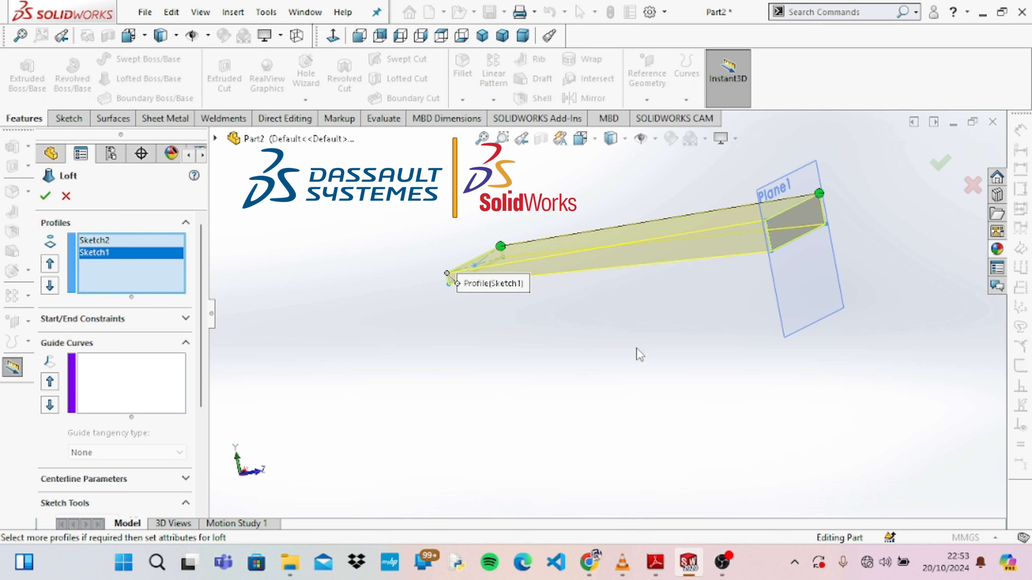
pyautogui.press('Left')
pyautogui.press('Down')
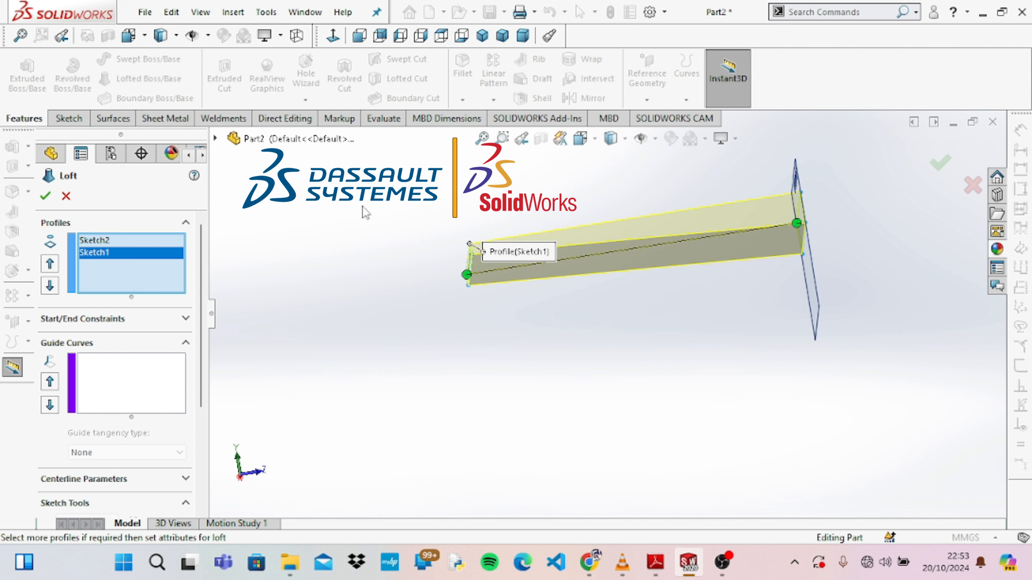
# Create the loft between the two rectangle profiles, inspect the solid from several angles and undo the loft
pyautogui.click(46, 196)
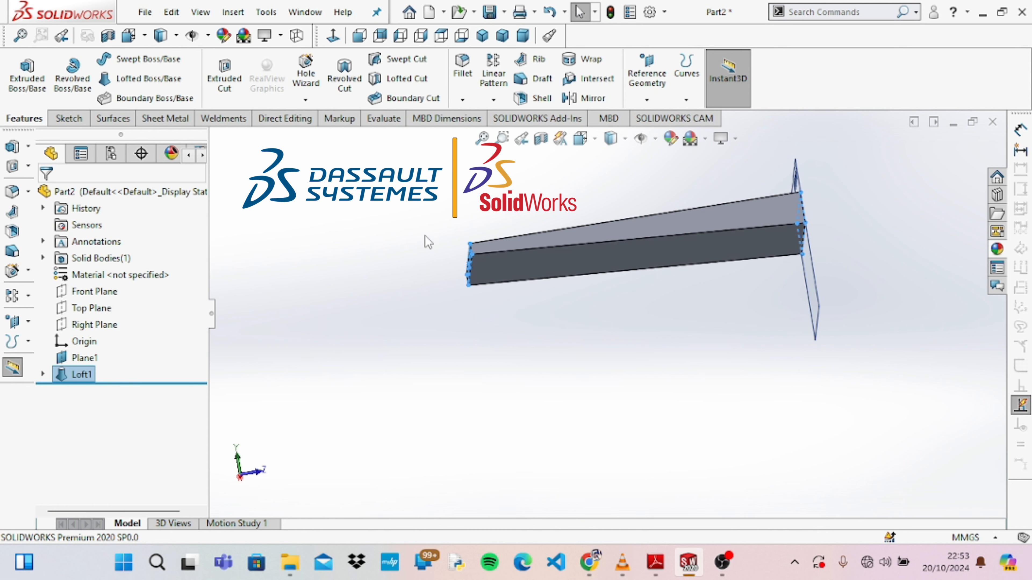
pyautogui.press('Right')
pyautogui.press('Right')
pyautogui.press('Right')
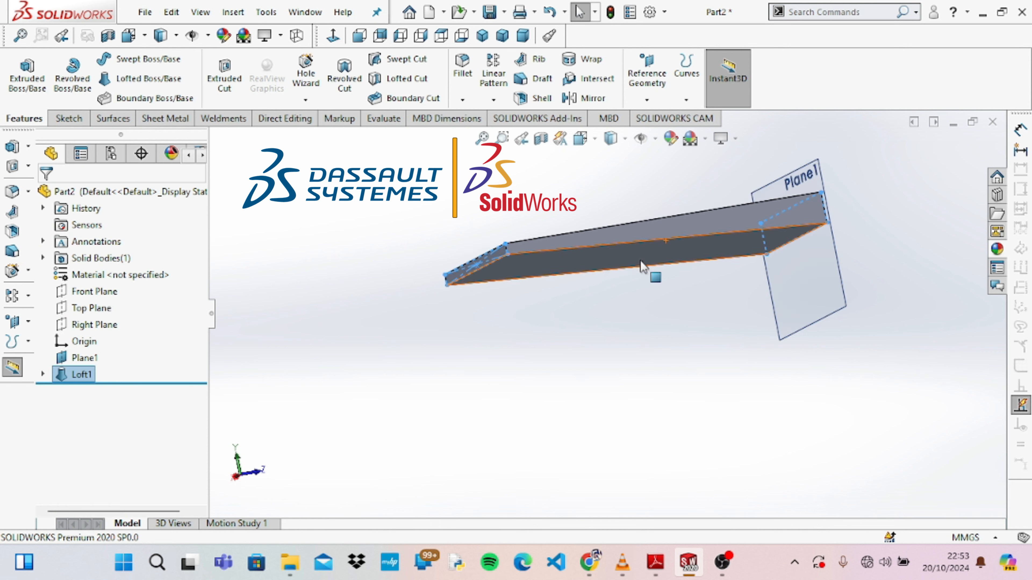
pyautogui.press('Down')
pyautogui.press('Up')
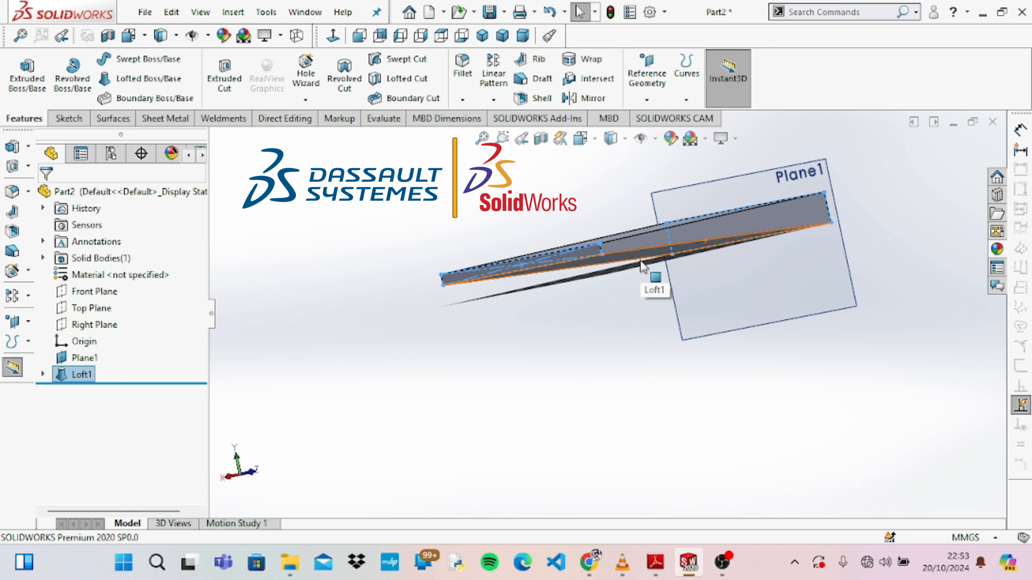
pyautogui.press('Left')
pyautogui.press('Left')
pyautogui.press('Down')
pyautogui.hotkey('ctrl', 'z')
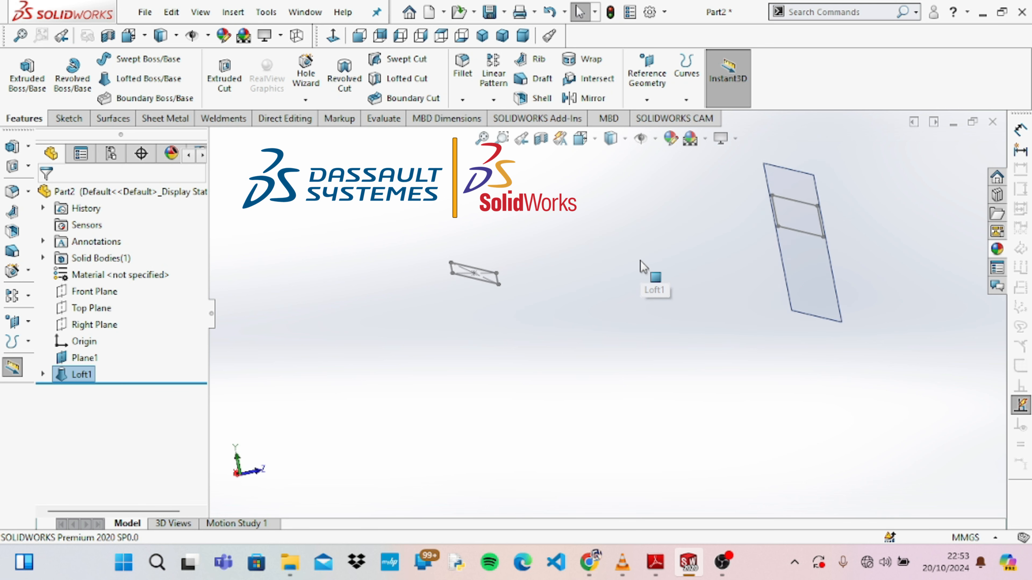
# Examine the two rectangle profiles and the space between them from the side, above and below
pyautogui.press('Down')
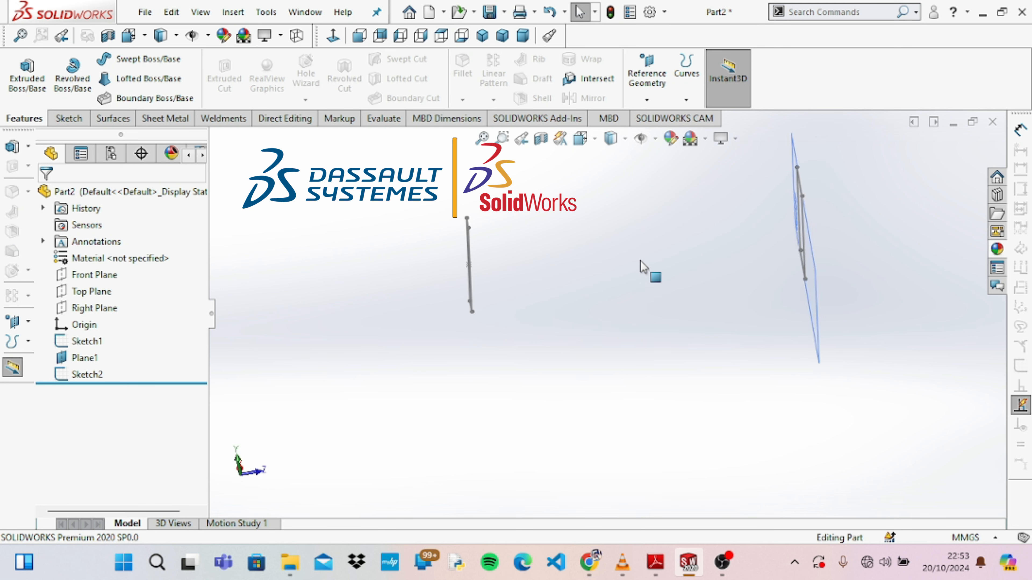
pyautogui.press('Right')
pyautogui.press('Right')
pyautogui.press('Down')
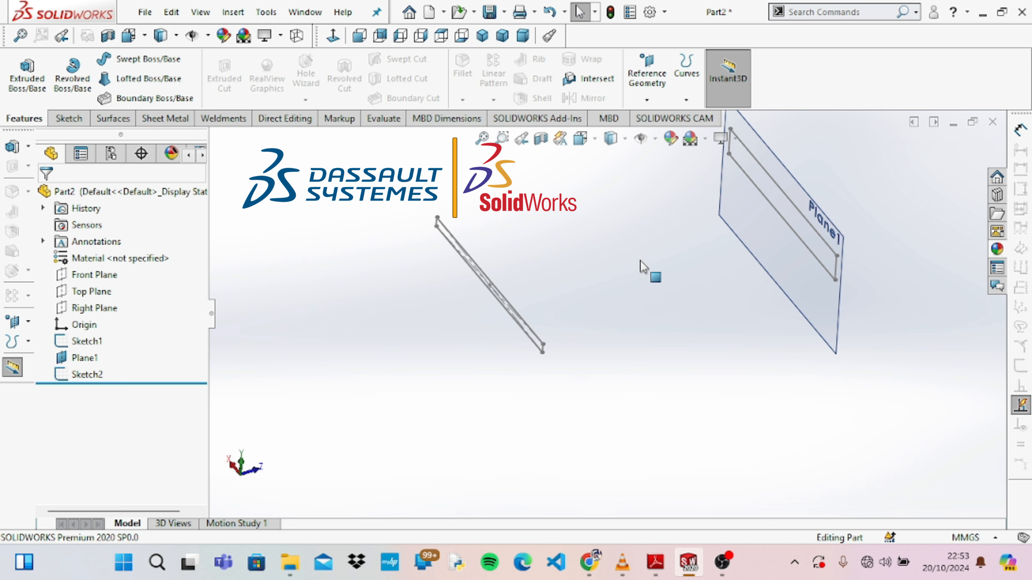
pyautogui.press('Down')
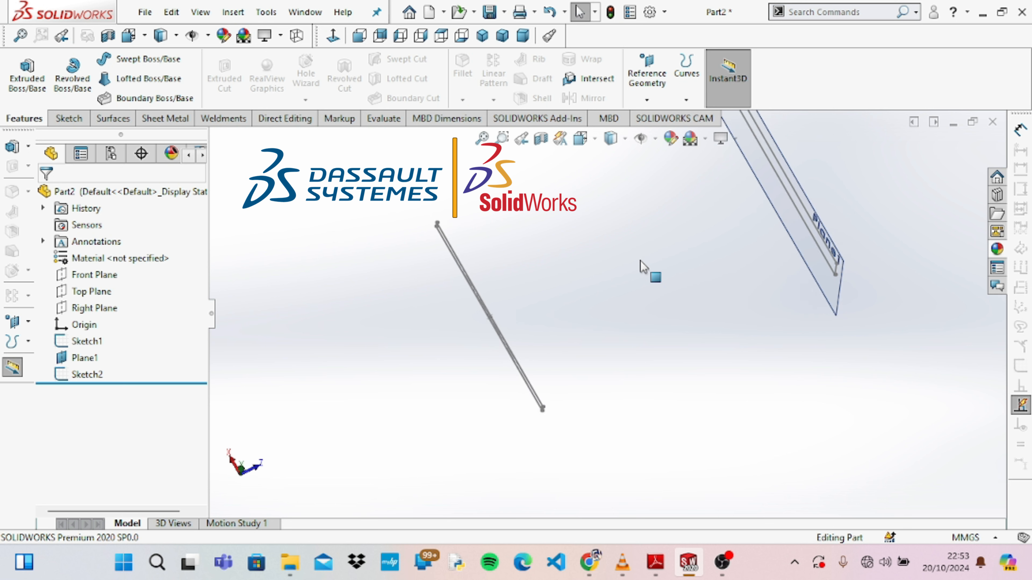
pyautogui.press('Down')
pyautogui.press('Up')
pyautogui.press('Up')
pyautogui.press('Up')
pyautogui.press('Up')
pyautogui.press('Right')
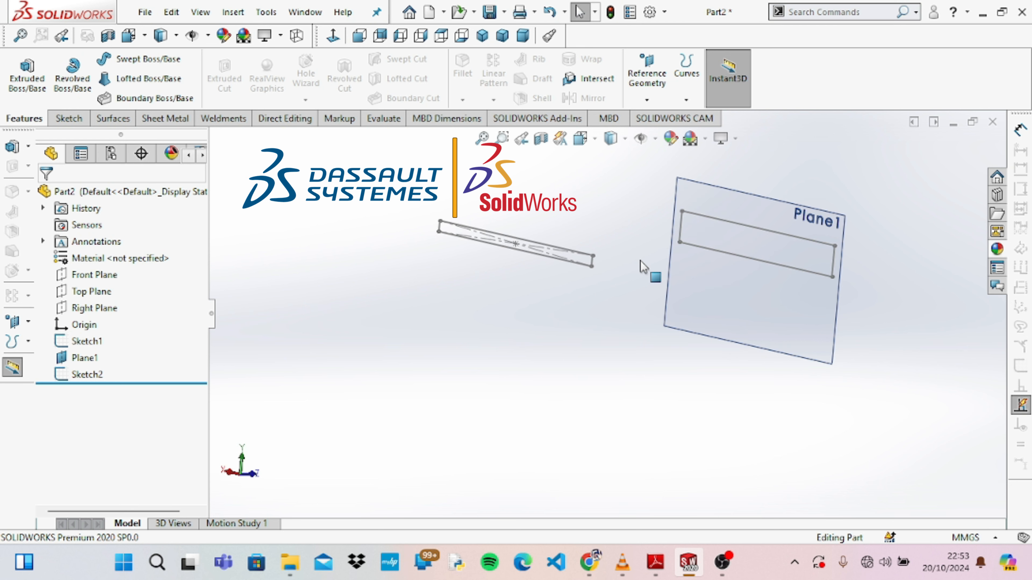
pyautogui.press('Down')
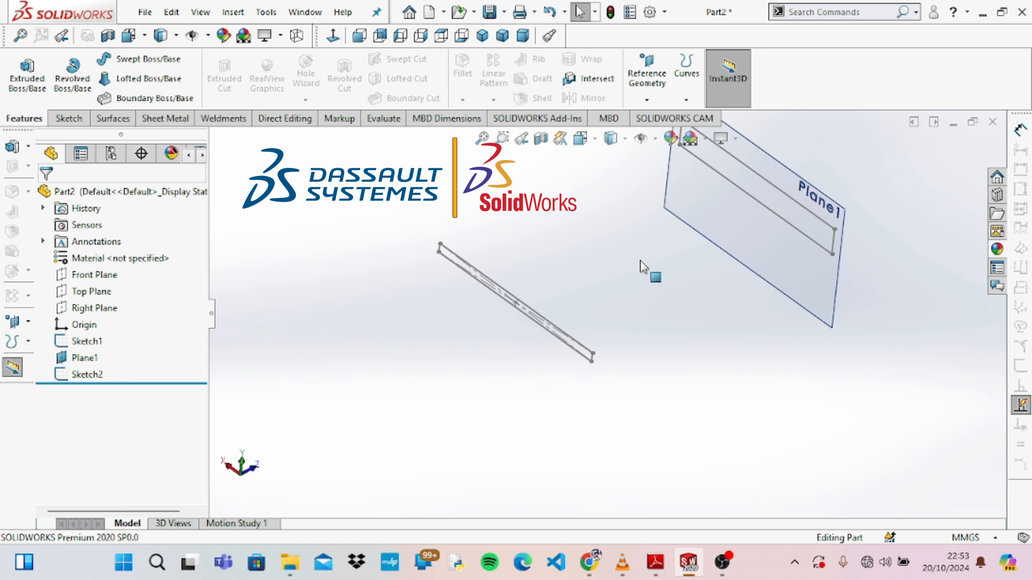
pyautogui.press('Right')
pyautogui.press('Right')
pyautogui.press('Right')
pyautogui.press('Left')
pyautogui.press('Left')
pyautogui.press('Left')
pyautogui.press('Left')
pyautogui.press('Left')
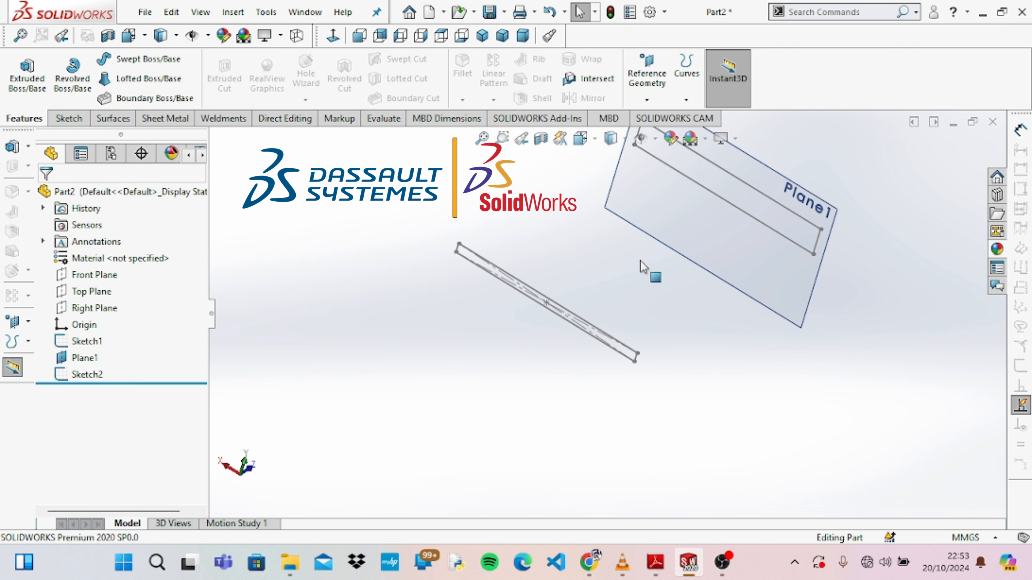
pyautogui.press('Down')
pyautogui.press('Down')
pyautogui.press('Up')
pyautogui.press('Up')
pyautogui.press('Up')
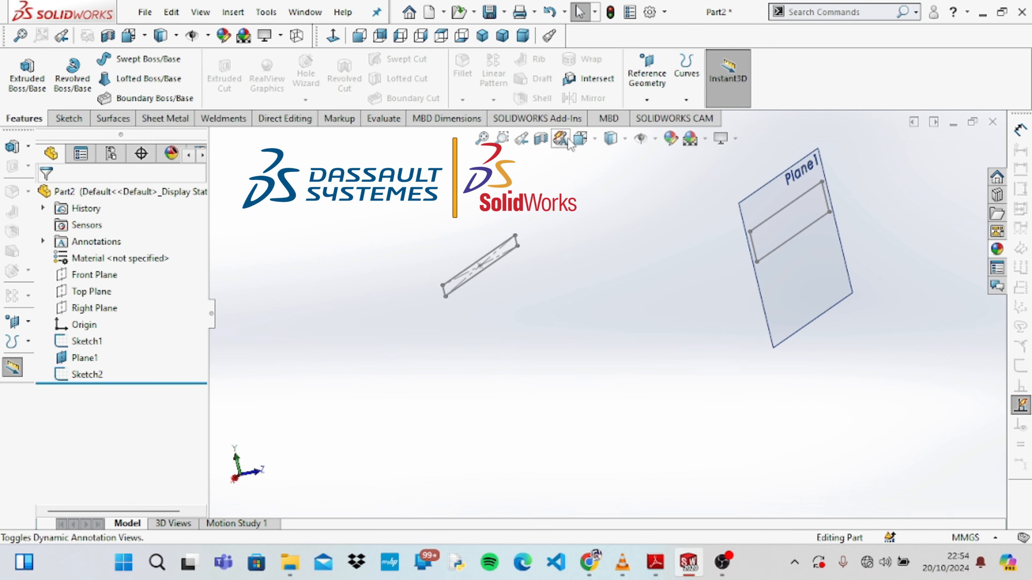
# Start a sketch on the Right Plane in the Left view and stretch the plane's outline above and below the profiles
pyautogui.press('space')
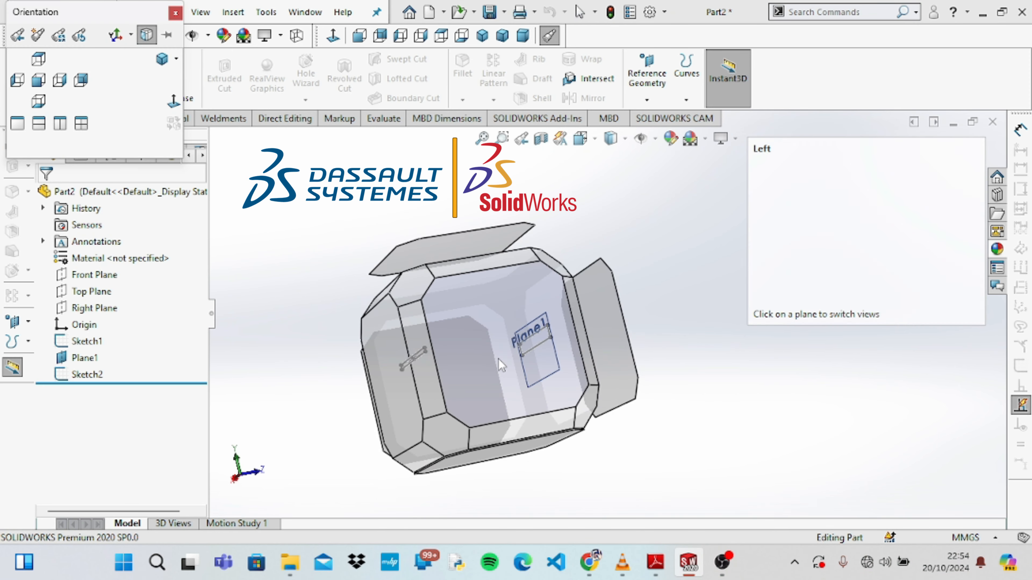
pyautogui.click(502, 366)
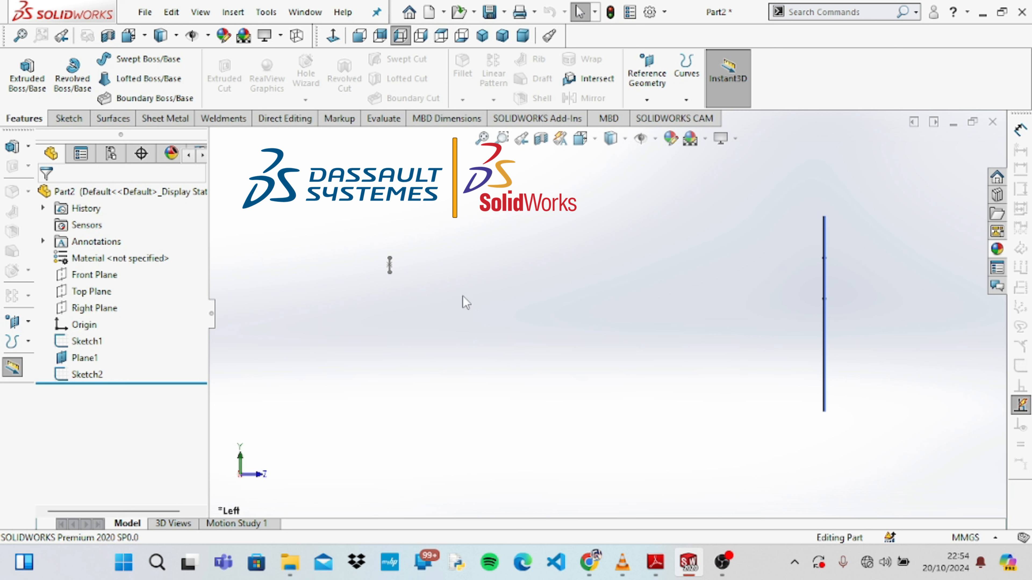
pyautogui.click(68, 118)
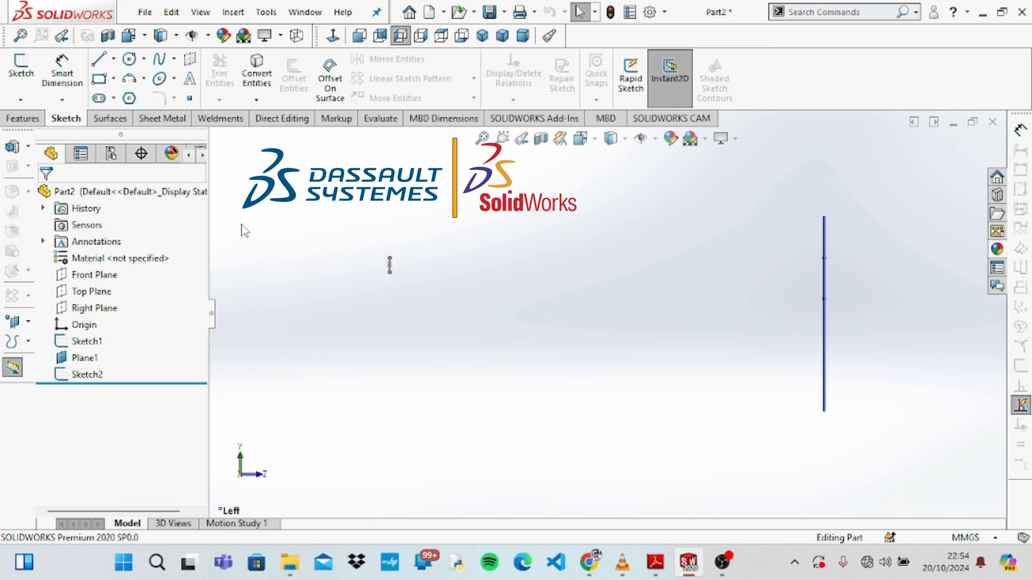
pyautogui.click(87, 307)
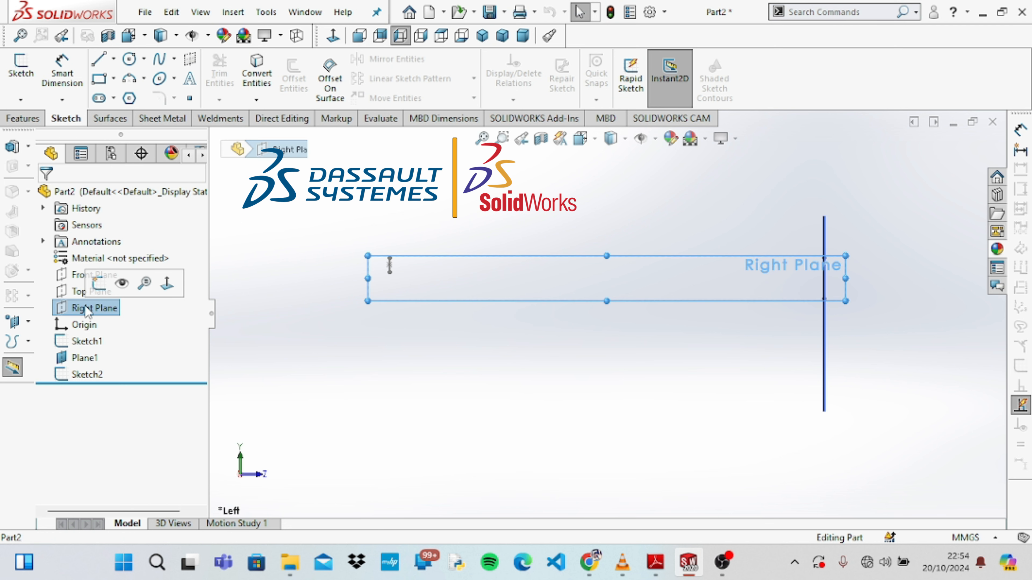
pyautogui.click(105, 286)
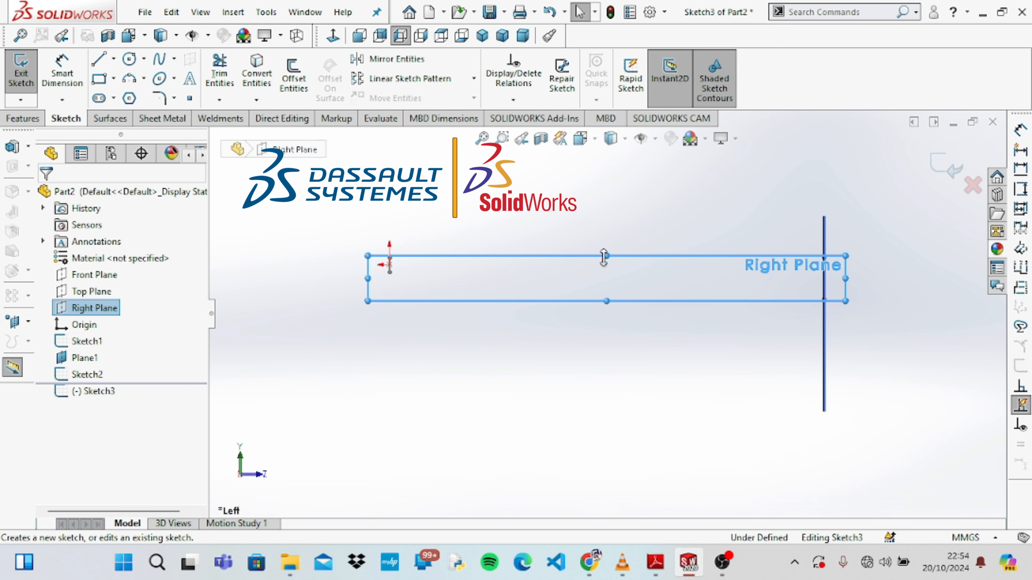
pyautogui.moveTo(606, 256); pyautogui.dragTo(607, 196)
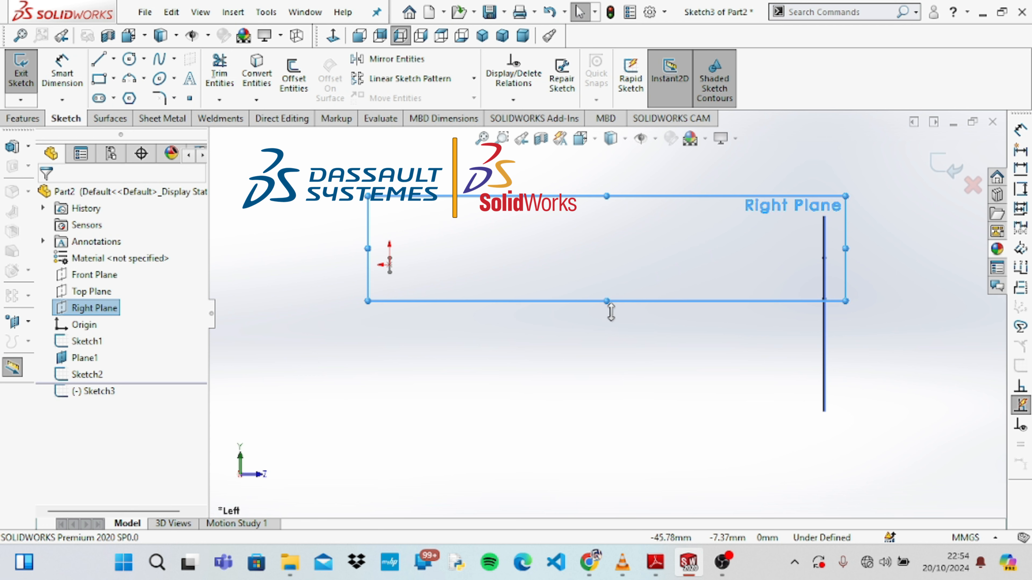
pyautogui.moveTo(607, 301); pyautogui.dragTo(606, 353)
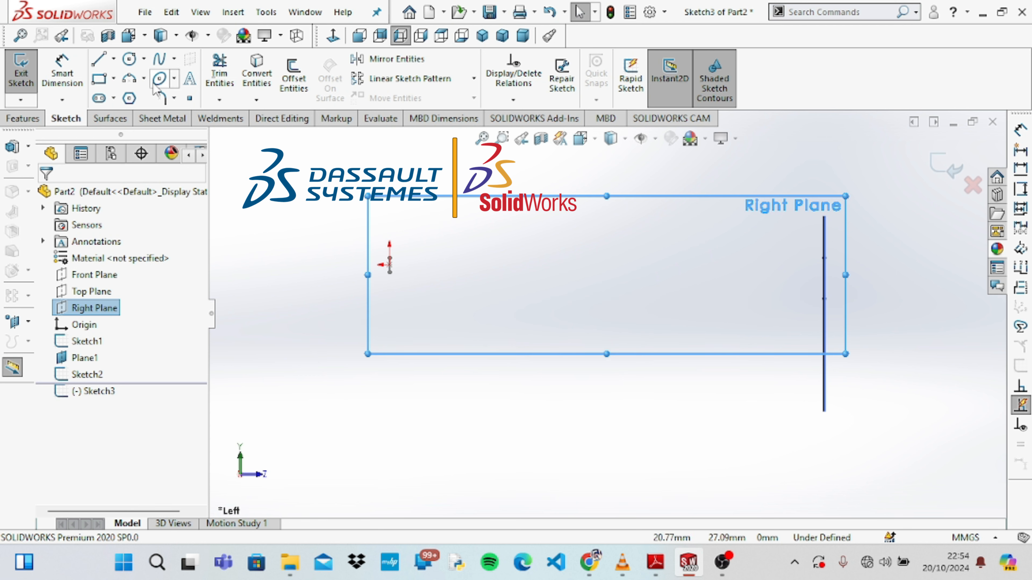
# Sketch a three-point spline arching from the upper edge of the small rectangle to the upper edge of the Plane1 rectangle
pyautogui.click(160, 98)
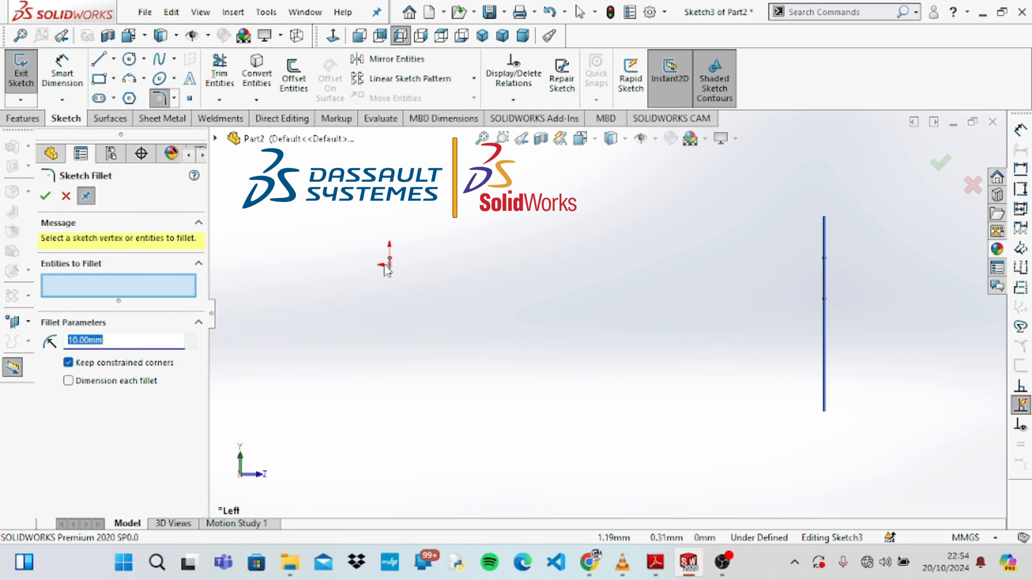
pyautogui.click(66, 196)
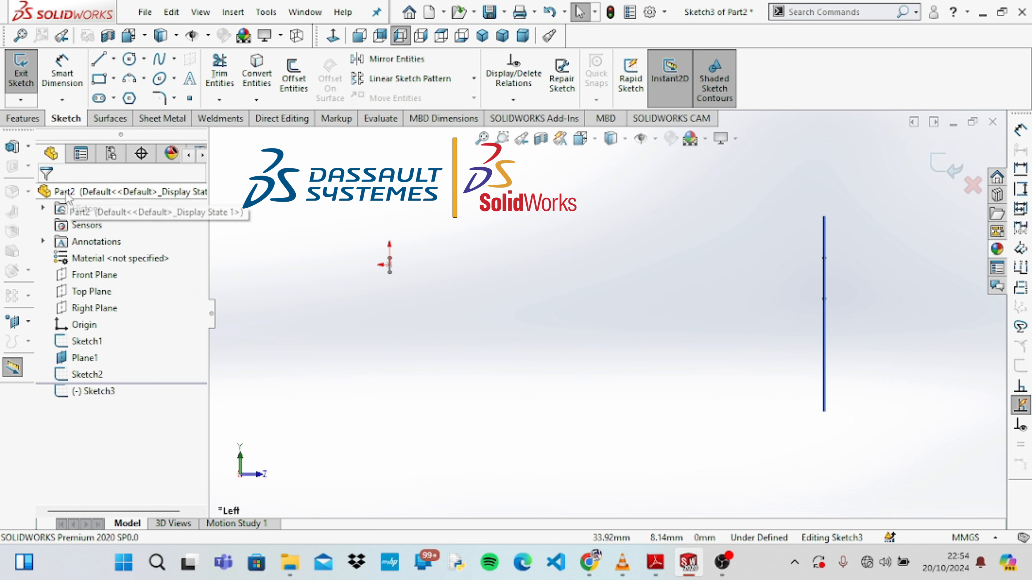
pyautogui.click(160, 61)
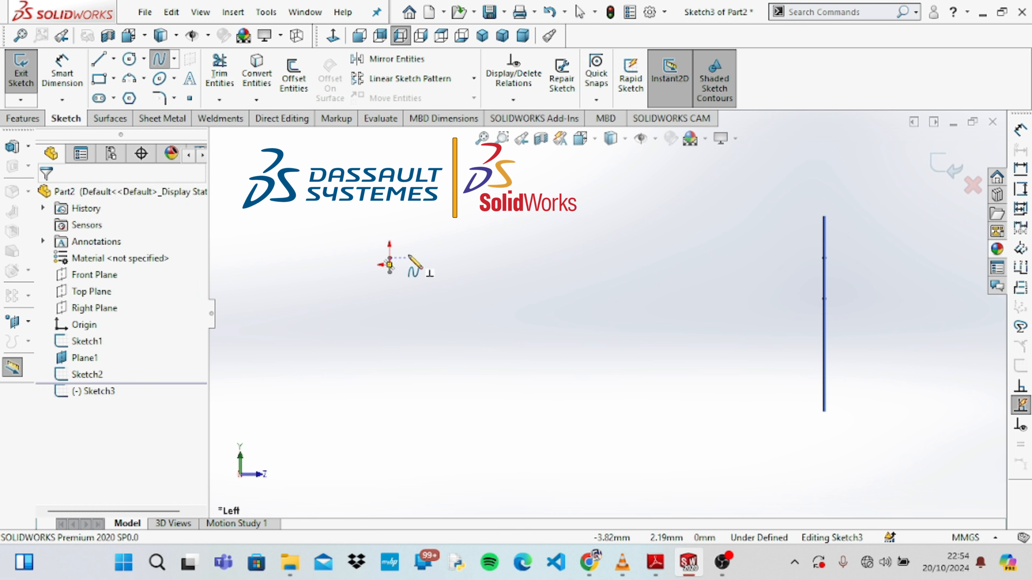
pyautogui.click(389, 265)
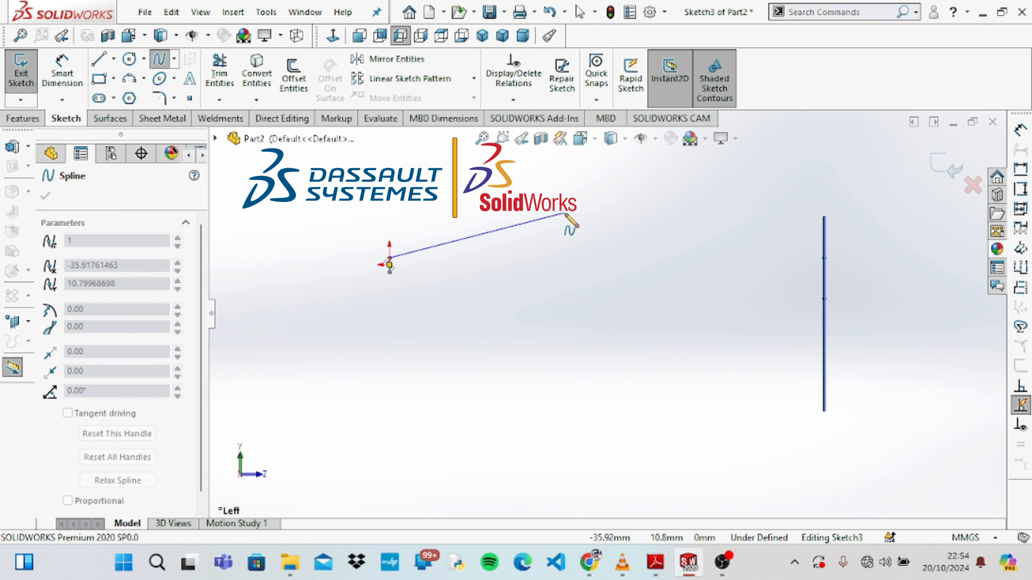
pyautogui.click(596, 231)
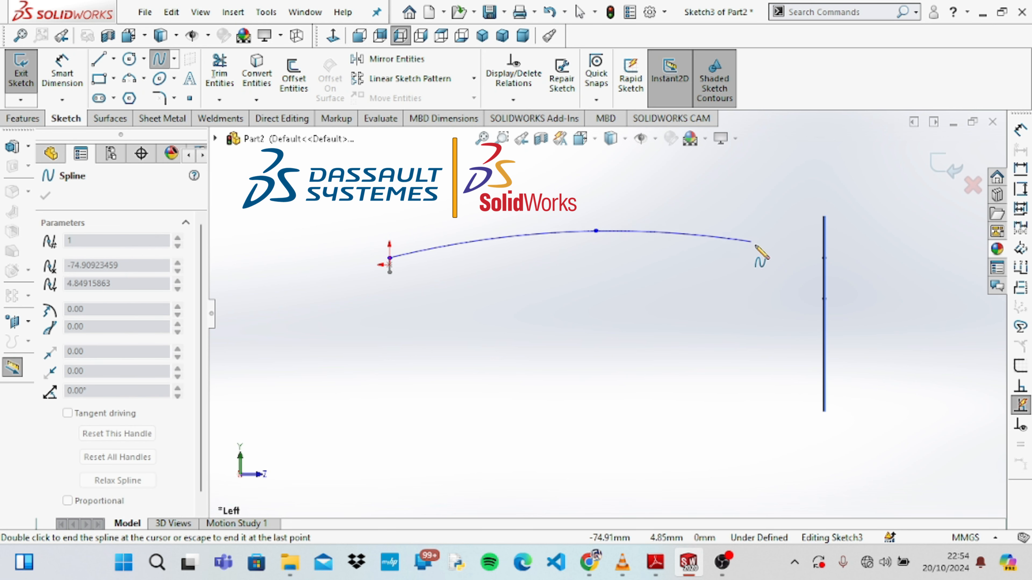
pyautogui.doubleClick(824, 257)
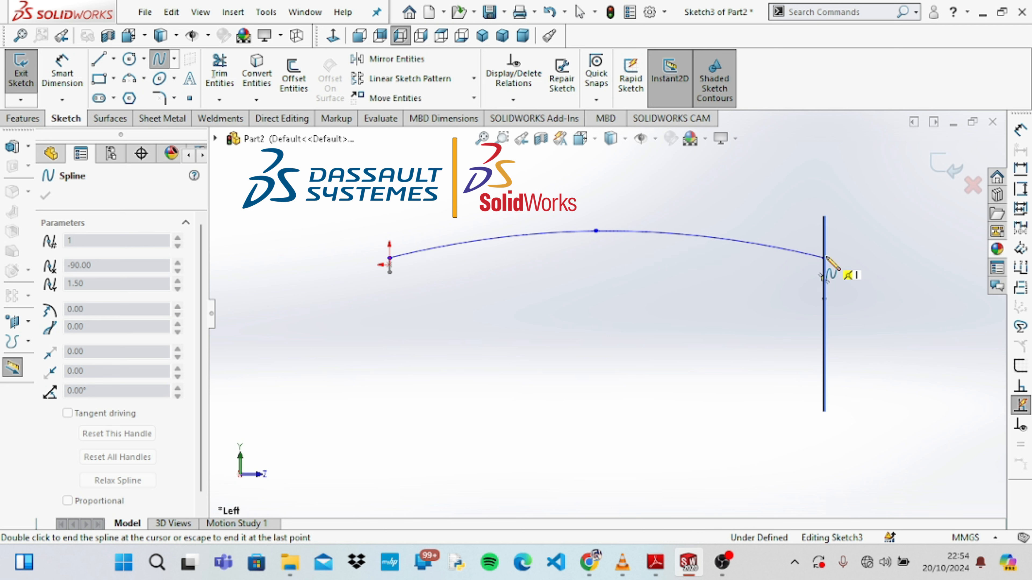
# Try a five-point spline between the lower edges of the two rectangles and remove it, keeping the upper spline
pyautogui.click(389, 272)
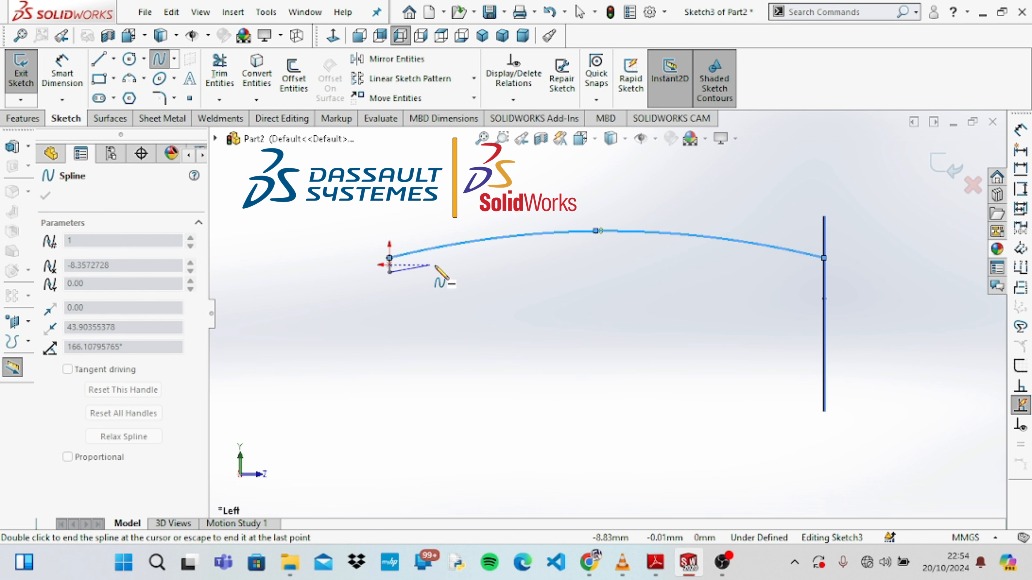
pyautogui.click(468, 265)
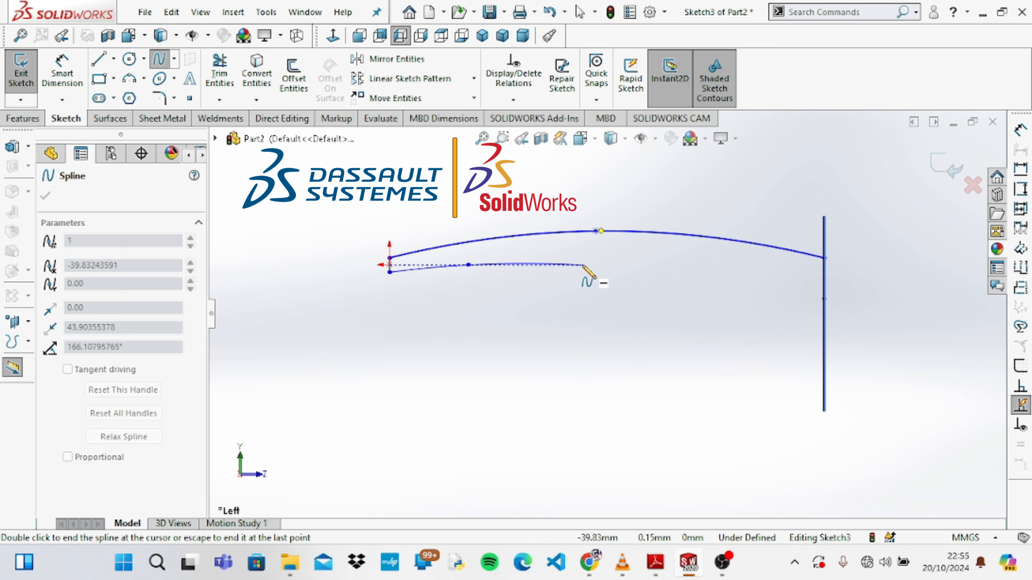
pyautogui.click(601, 265)
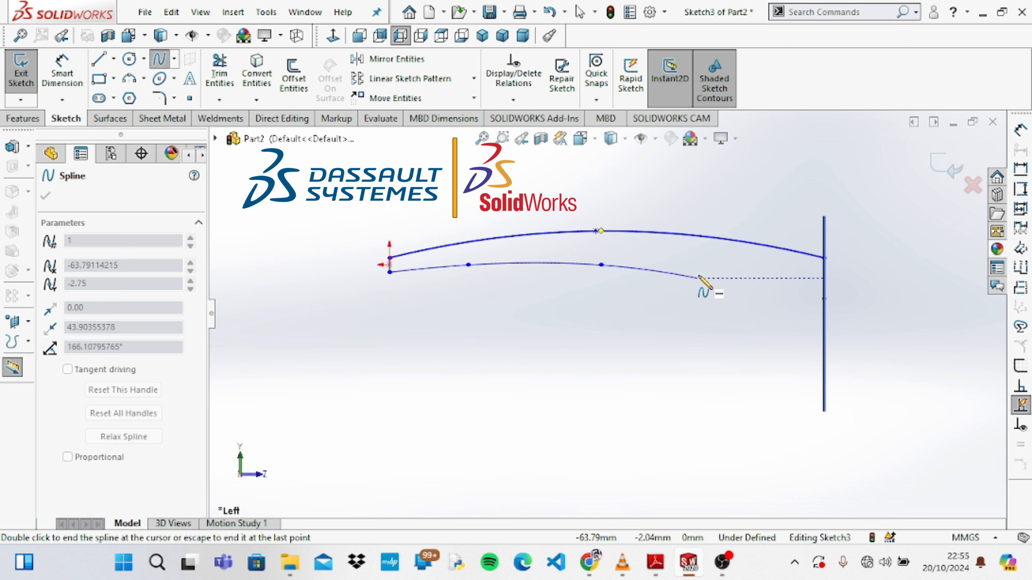
pyautogui.click(734, 279)
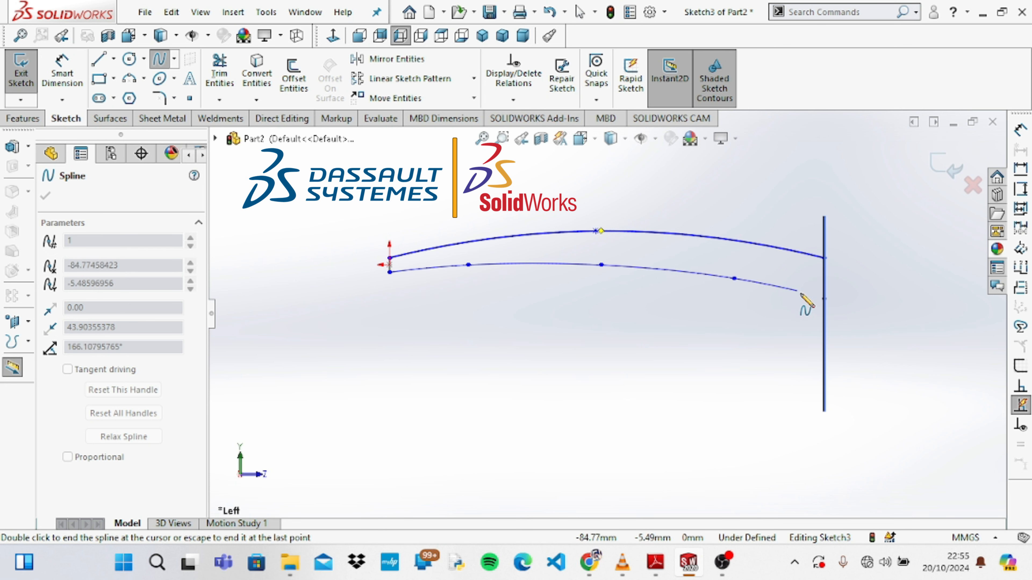
pyautogui.doubleClick(824, 299)
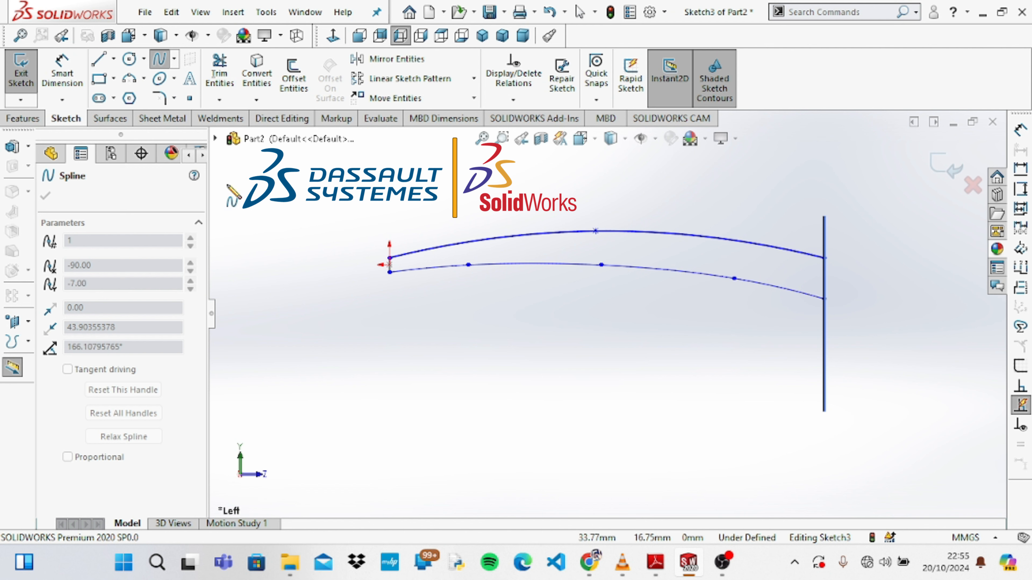
pyautogui.press('Escape')
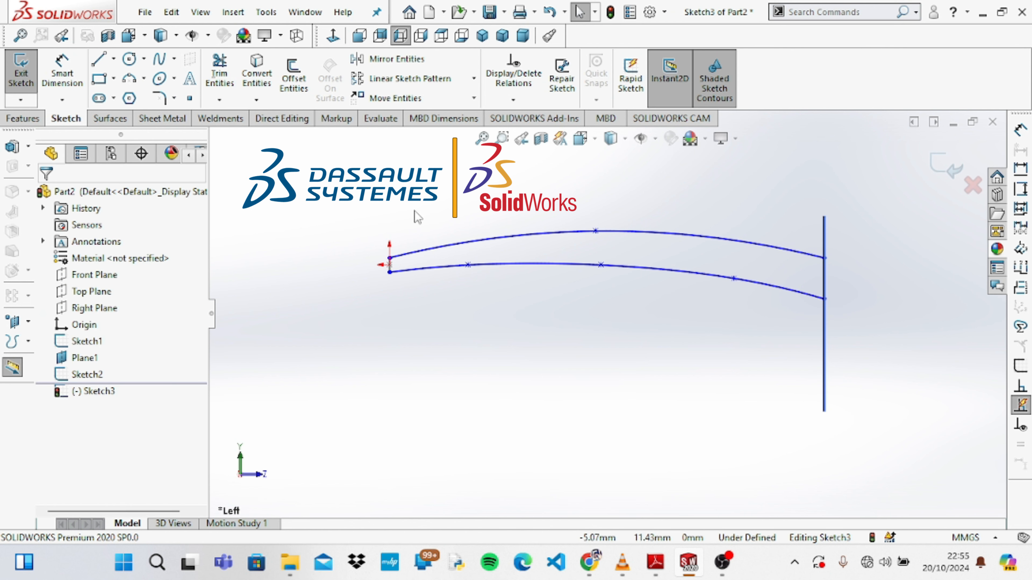
pyautogui.click(478, 250)
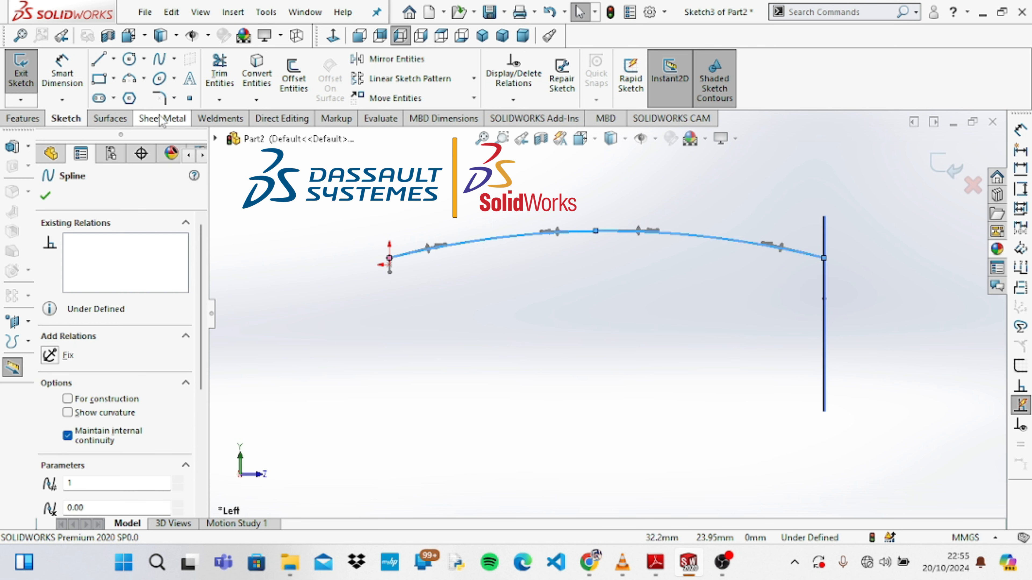
# Sketch a five-point spline arching between the lower edges of the two rectangles and raise its middle point slightly to smooth the curve
pyautogui.click(159, 59)
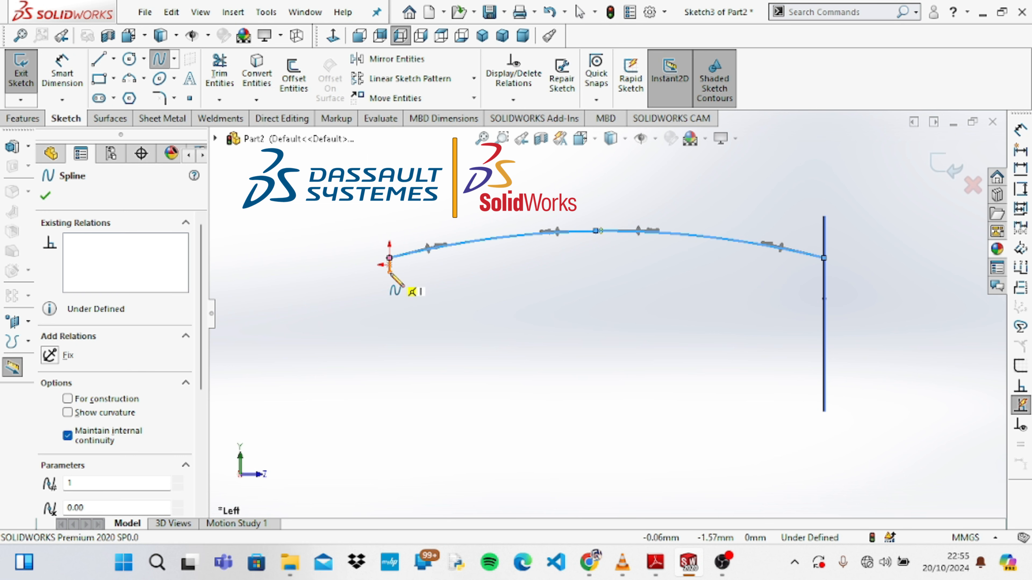
pyautogui.moveTo(389, 263); pyautogui.dragTo(476, 258)
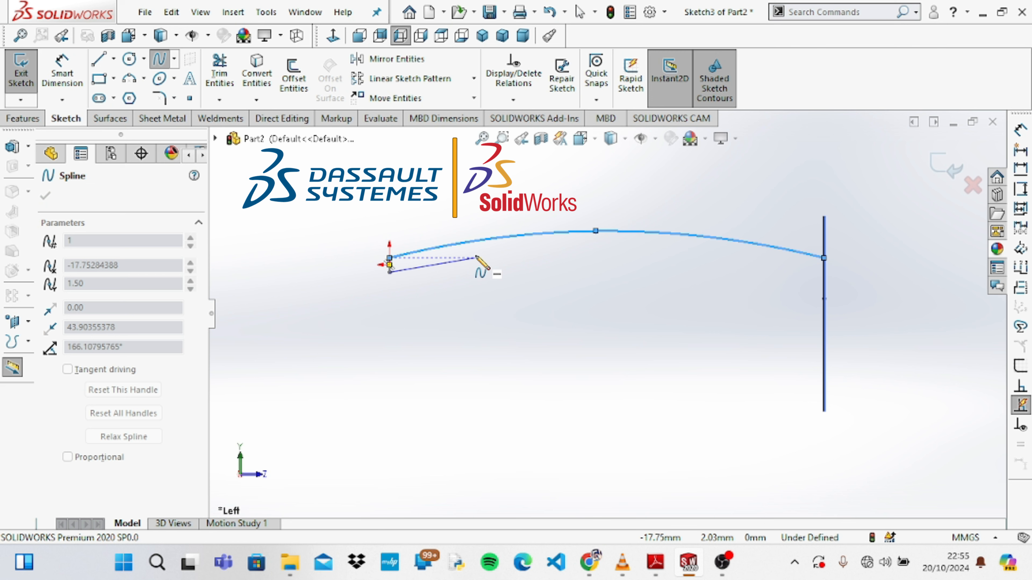
pyautogui.click(485, 252)
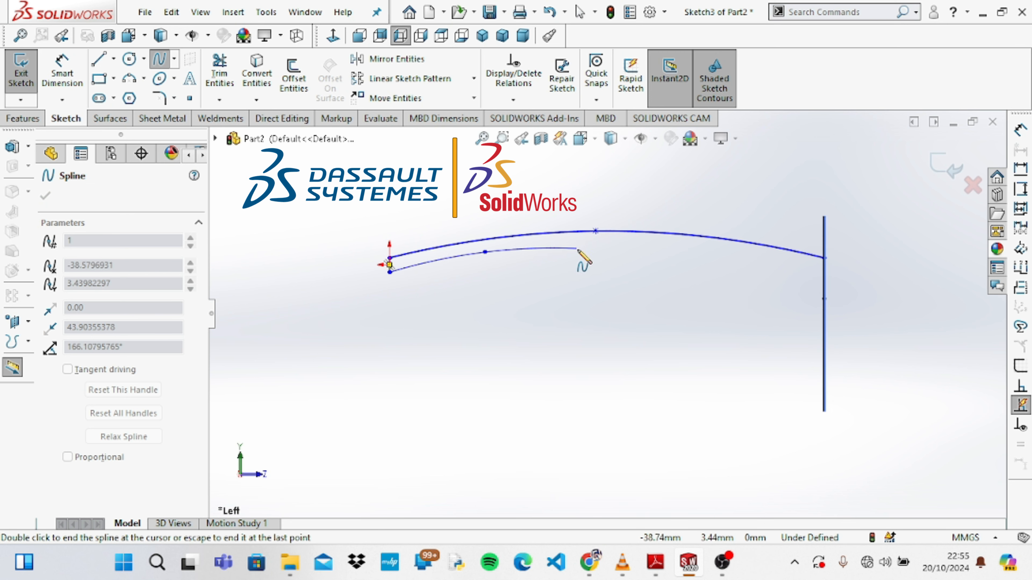
pyautogui.click(596, 252)
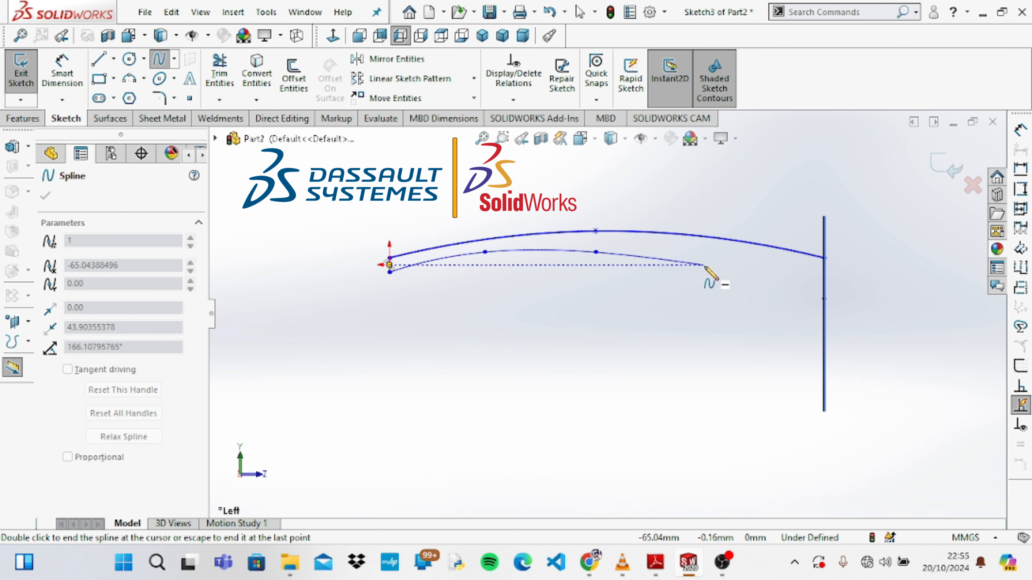
pyautogui.click(733, 265)
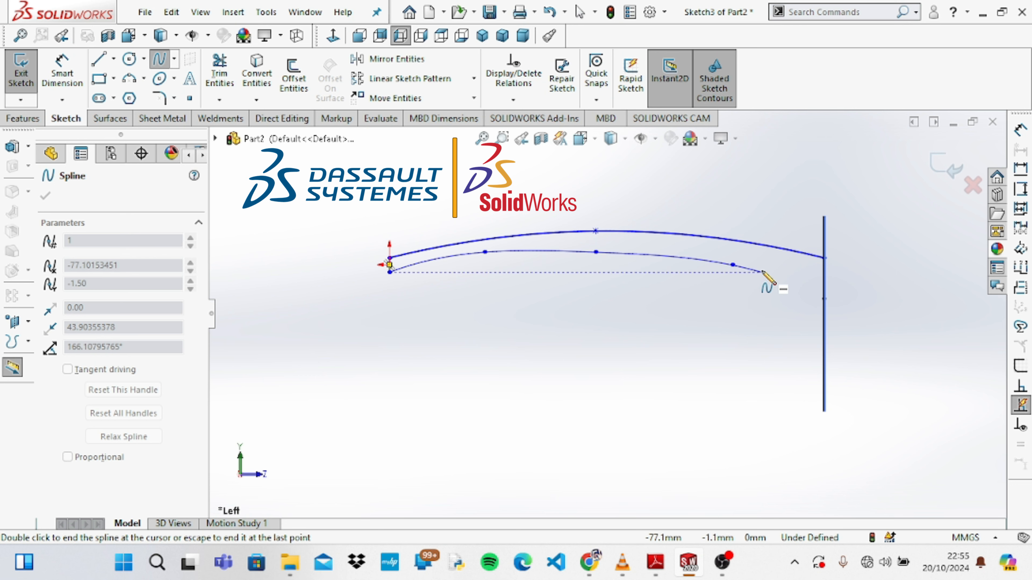
pyautogui.doubleClick(824, 299)
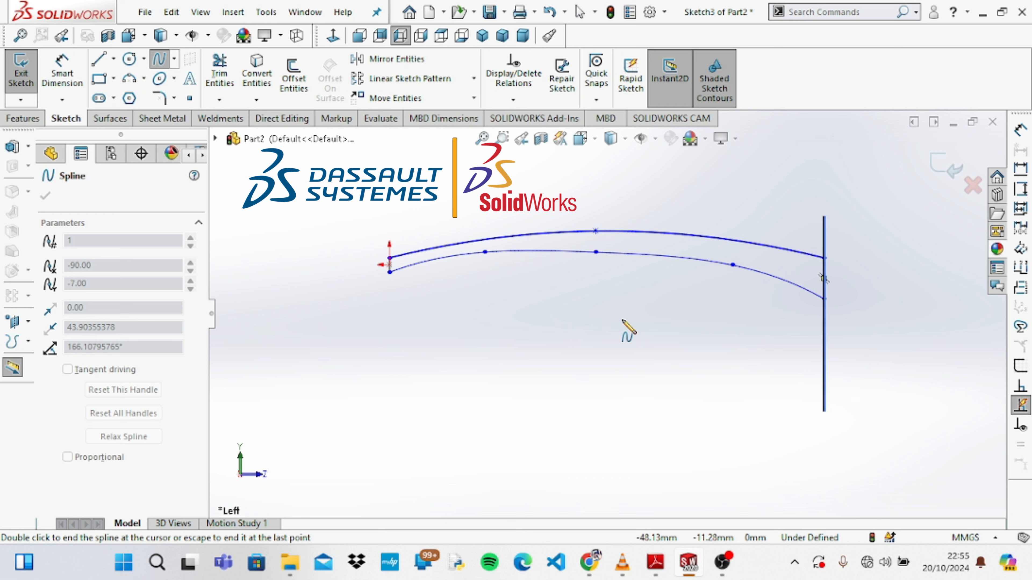
pyautogui.press('Escape')
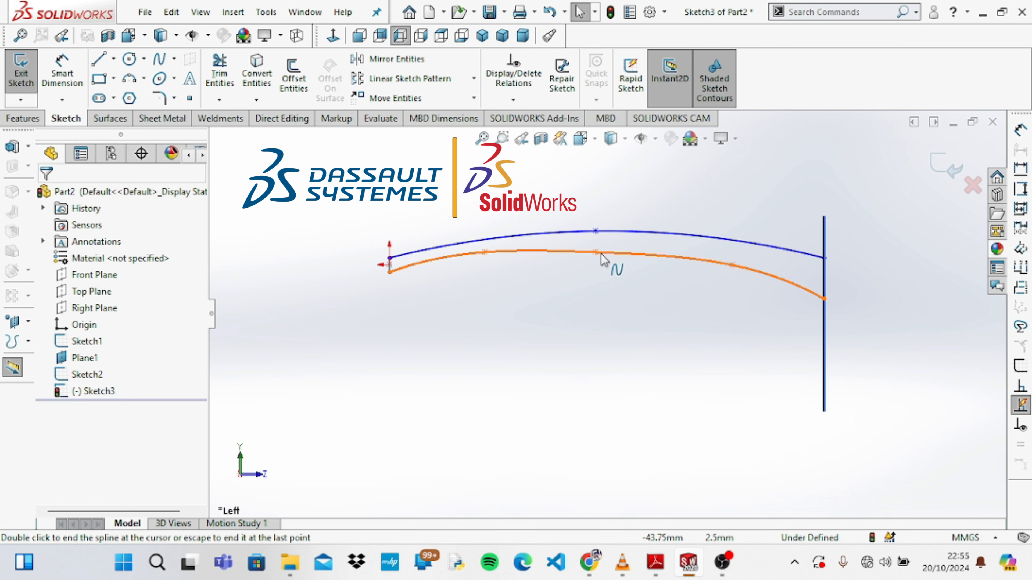
pyautogui.moveTo(595, 252)
pyautogui.mouseDown()
pyautogui.moveTo(603, 228)
pyautogui.moveTo(597, 253)
pyautogui.mouseUp()
pyautogui.click(487, 386)
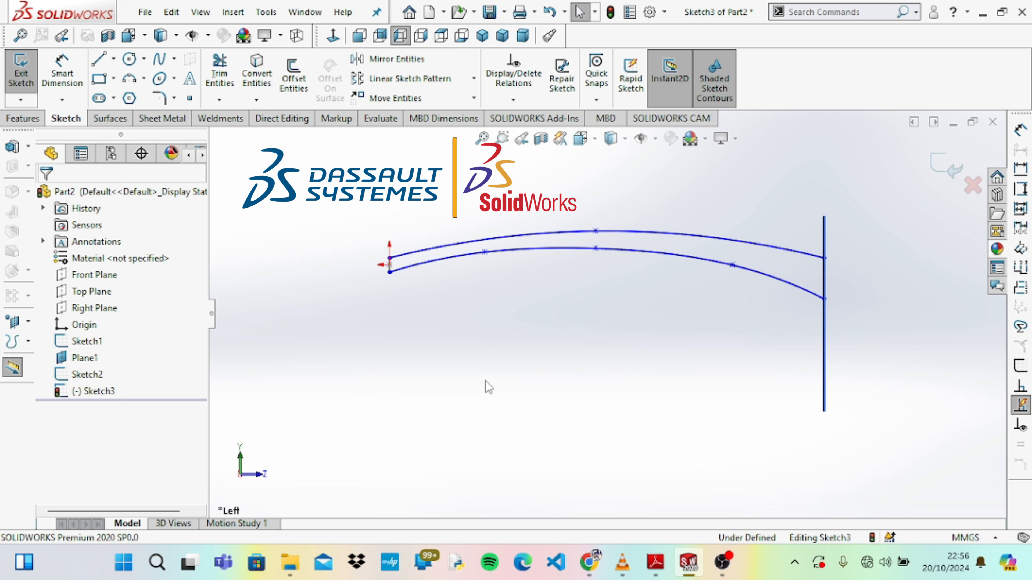
# Inspect both splines against the two rectangle profiles from an oblique angle and close the sketch
pyautogui.press('Down')
pyautogui.press('Down')
pyautogui.press('Down')
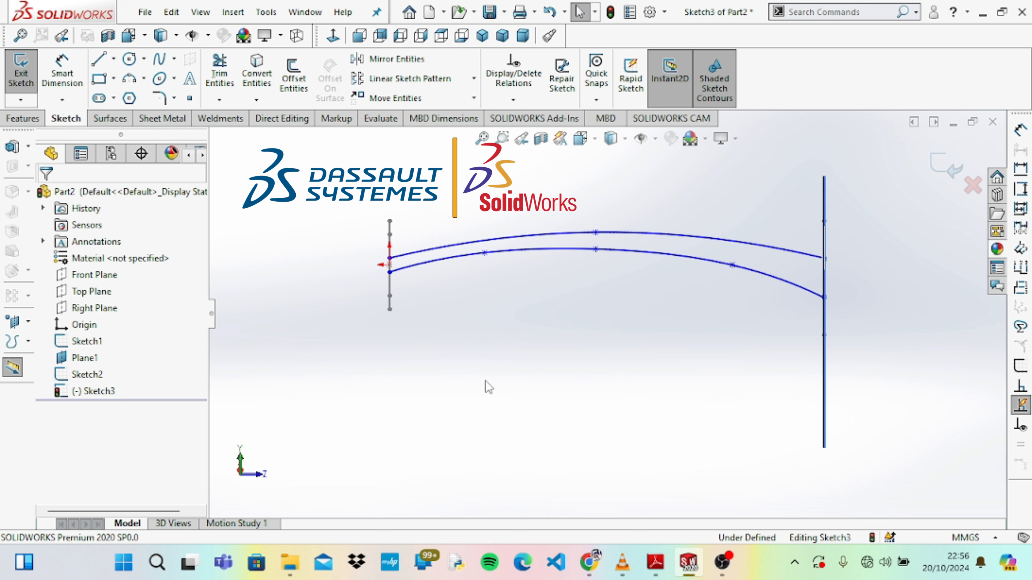
pyautogui.press('Up')
pyautogui.press('Up')
pyautogui.press('Right')
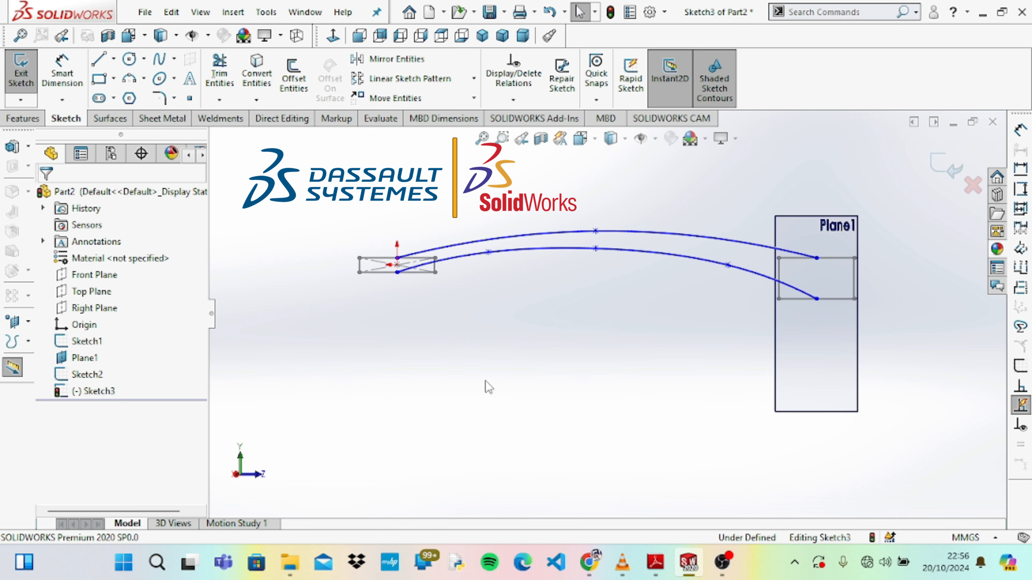
pyautogui.press('Right')
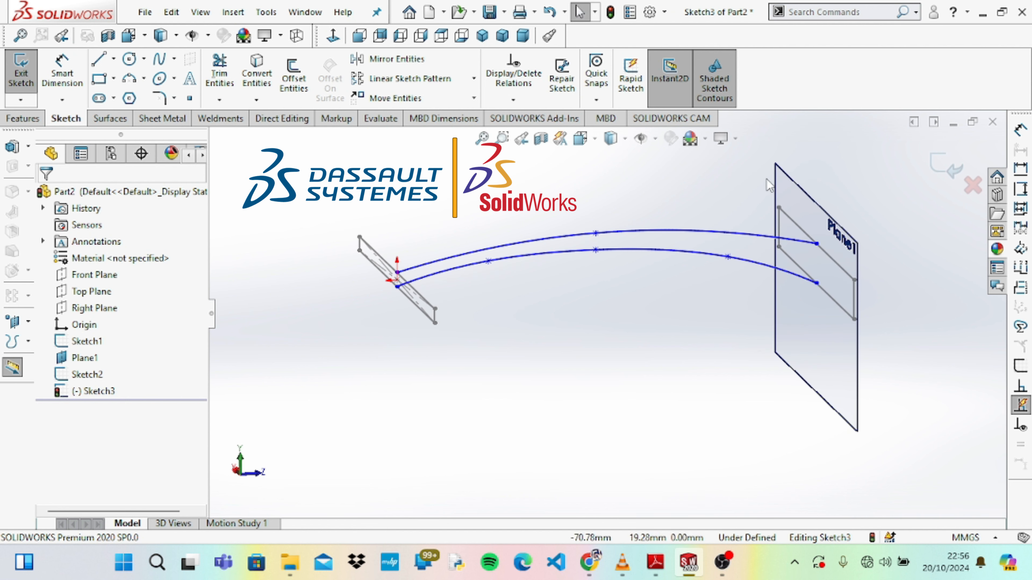
pyautogui.click(949, 165)
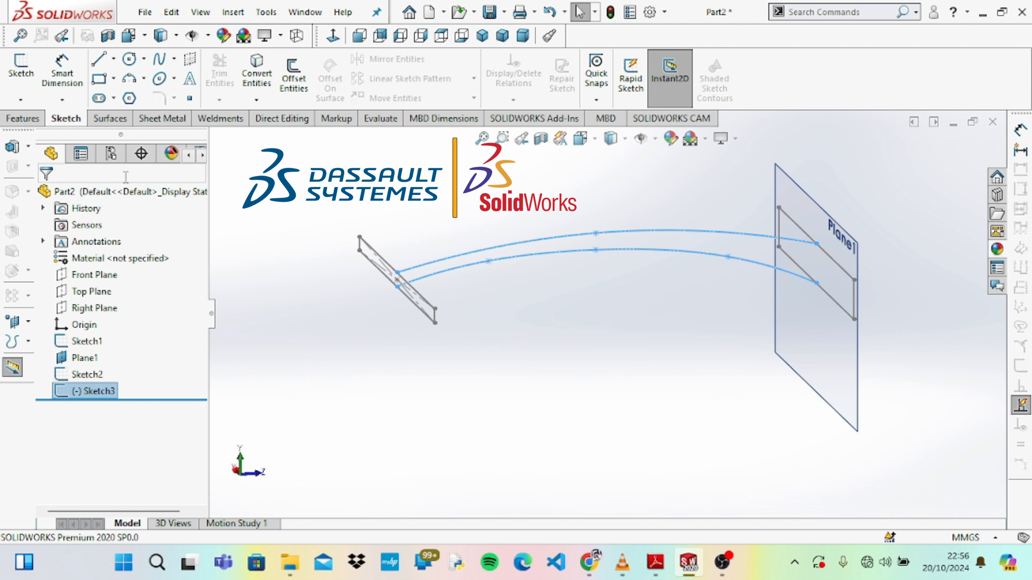
# Start a Lofted Boss/Base using the Plane1 rectangle and the small rectangle at the origin as its profiles
pyautogui.click(22, 119)
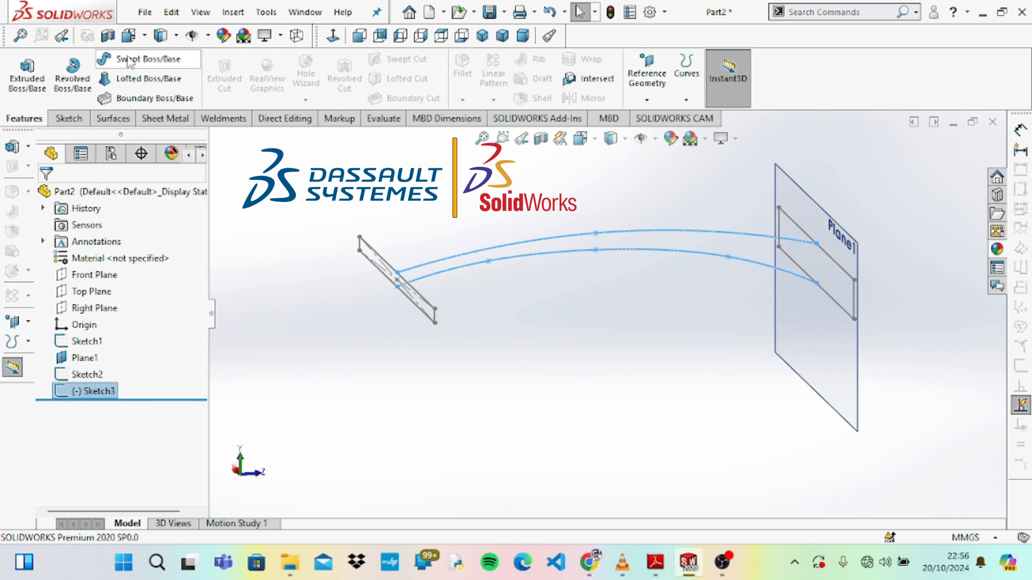
pyautogui.click(135, 75)
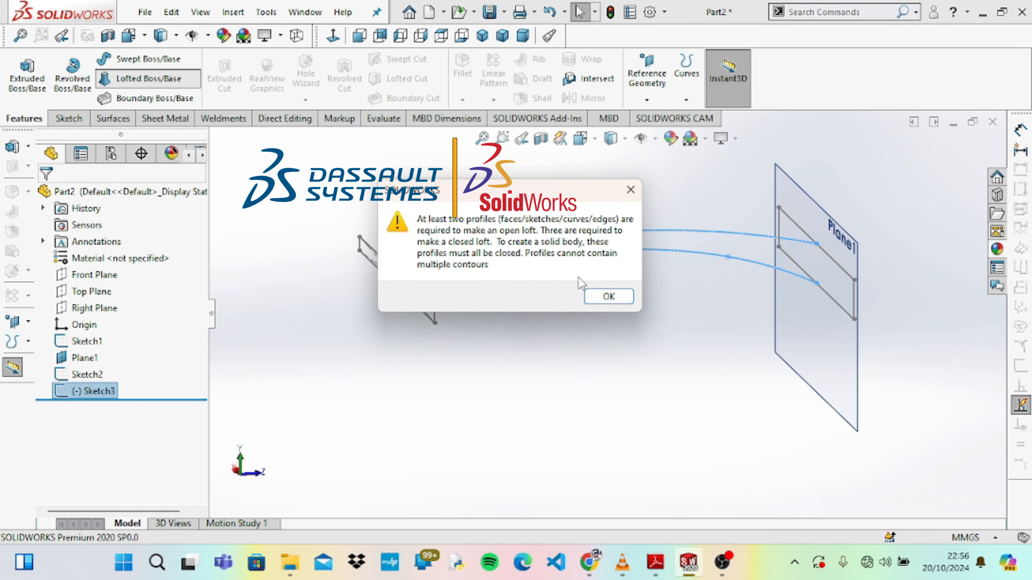
pyautogui.click(613, 298)
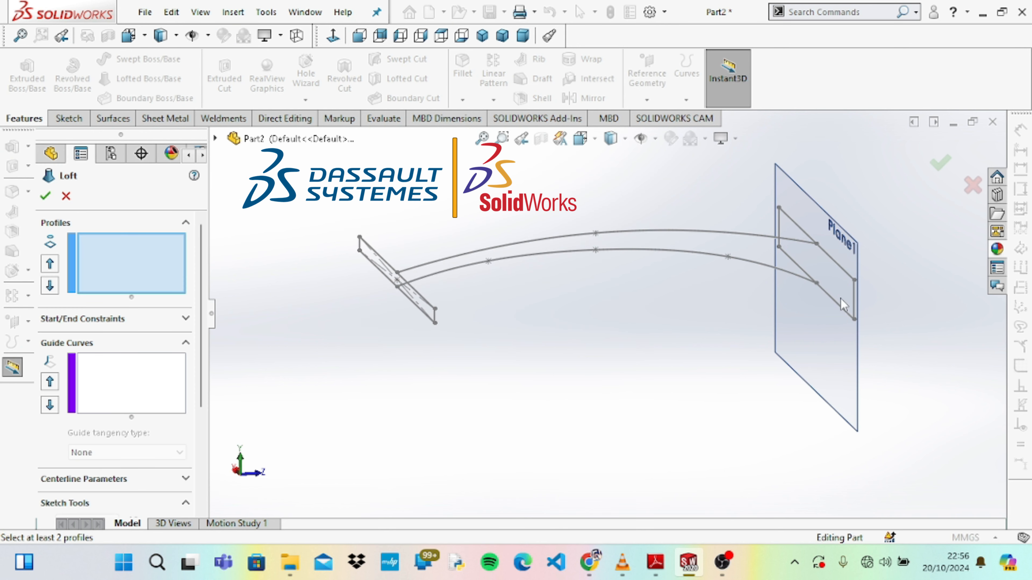
pyautogui.click(852, 278)
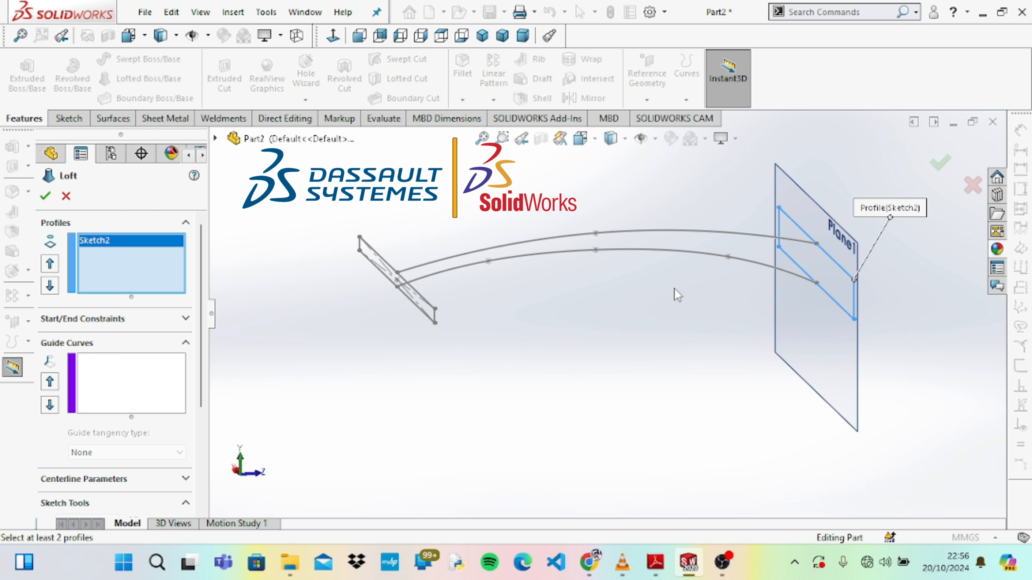
pyautogui.click(422, 304)
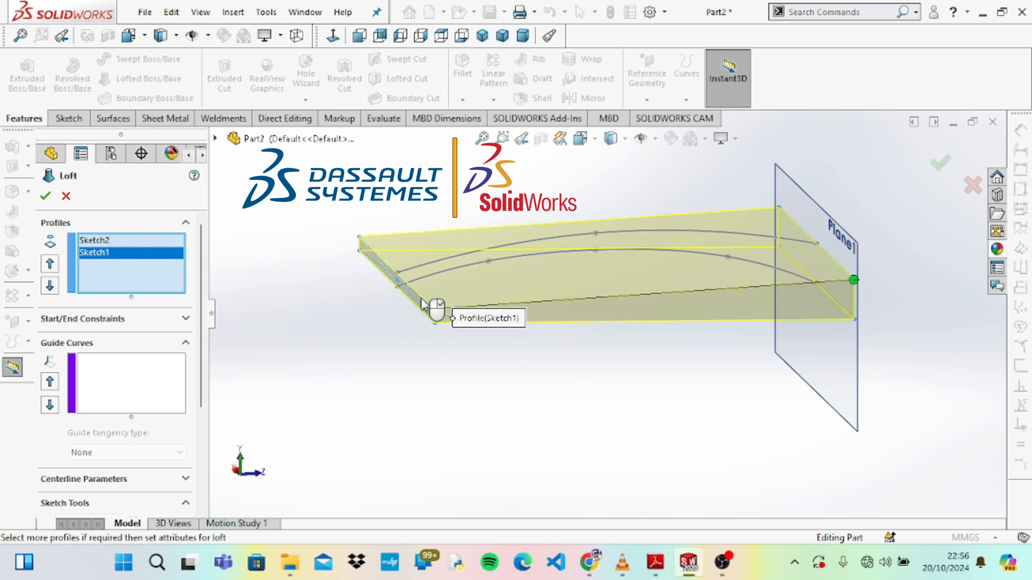
# Add the upper and lower splines as two separate guide curves and create the loft
pyautogui.click(130, 394)
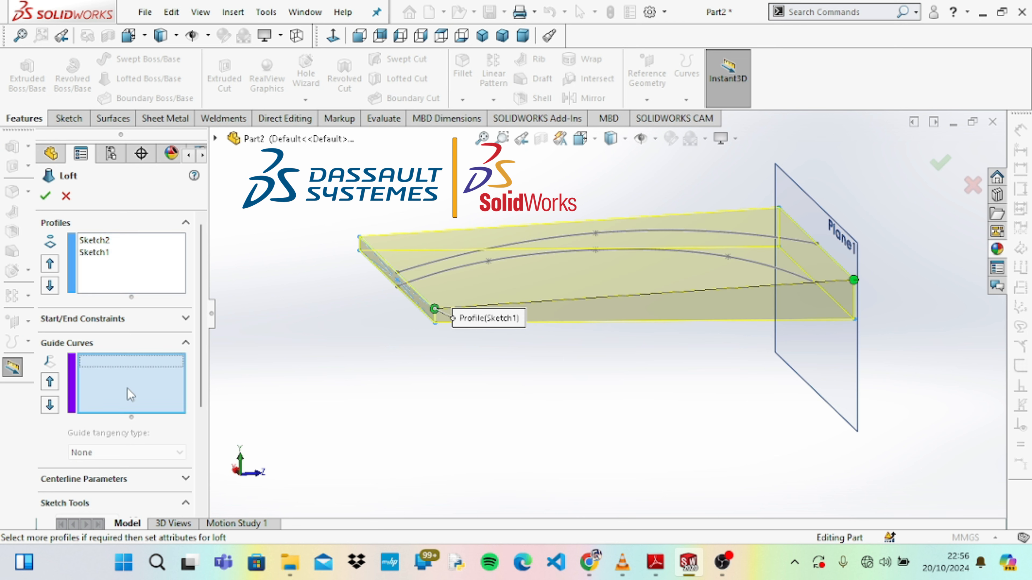
pyautogui.click(563, 241)
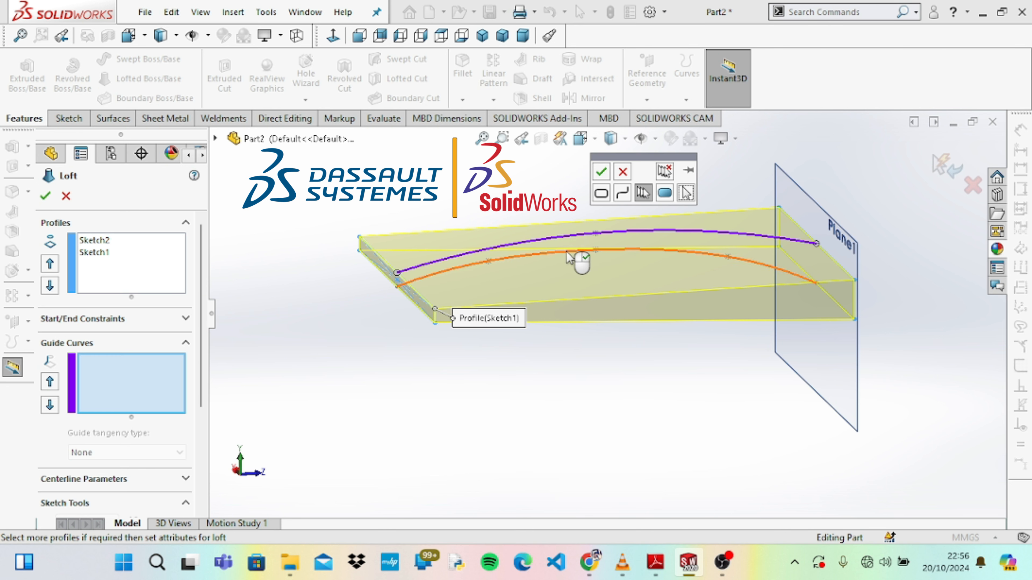
pyautogui.click(601, 171)
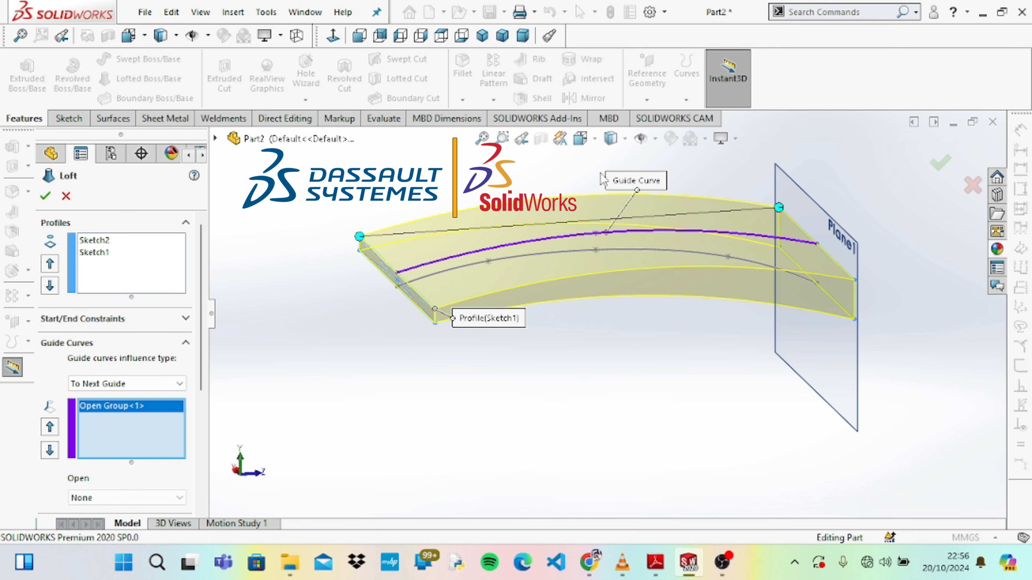
pyautogui.click(581, 255)
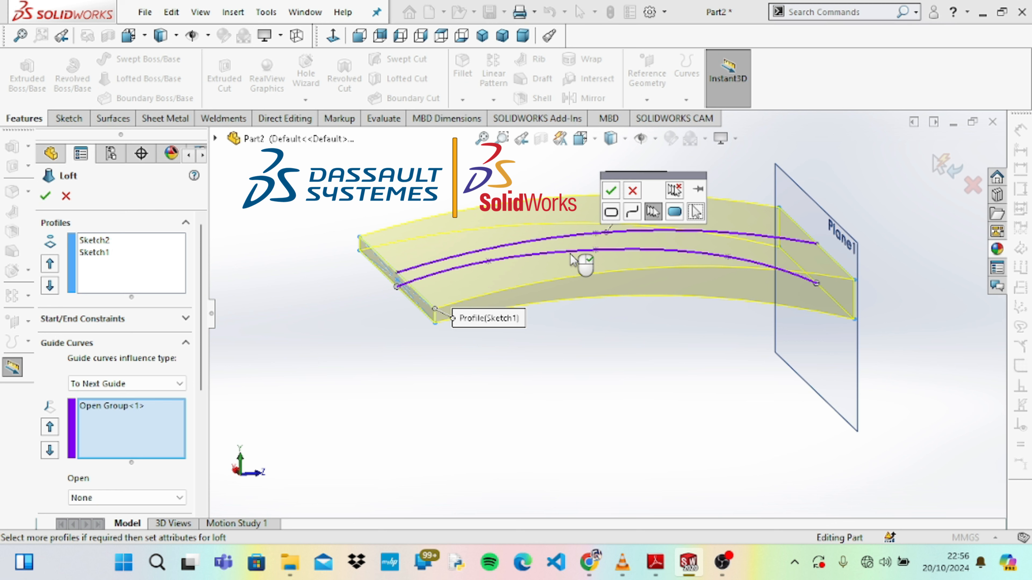
pyautogui.click(611, 191)
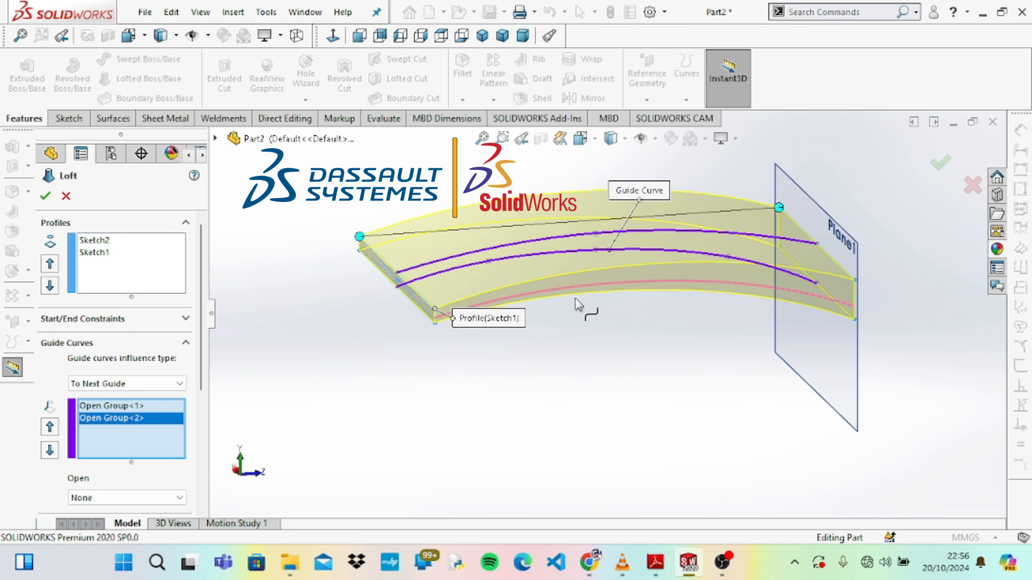
pyautogui.hotkey('ctrl', '3')
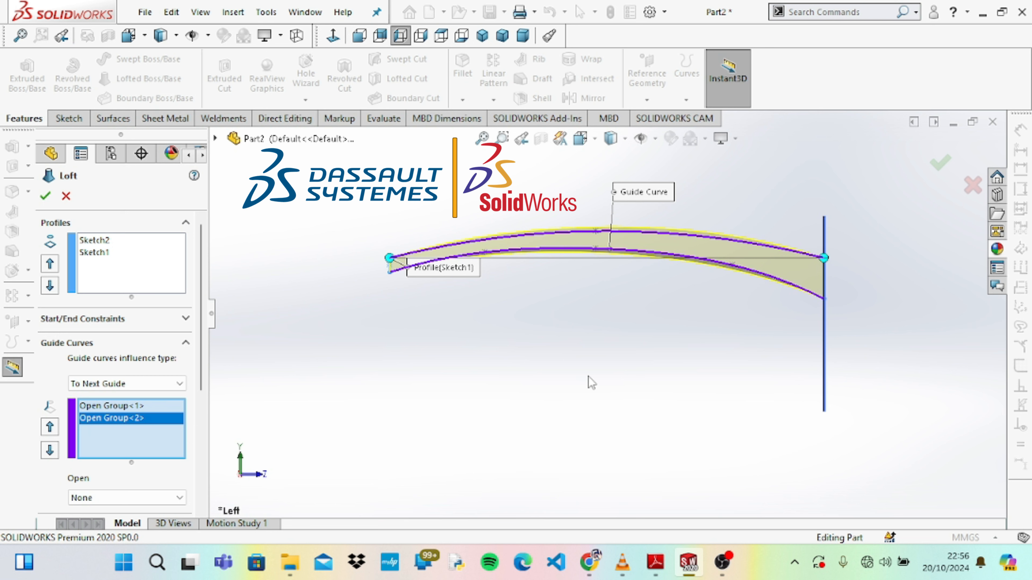
pyautogui.click(46, 197)
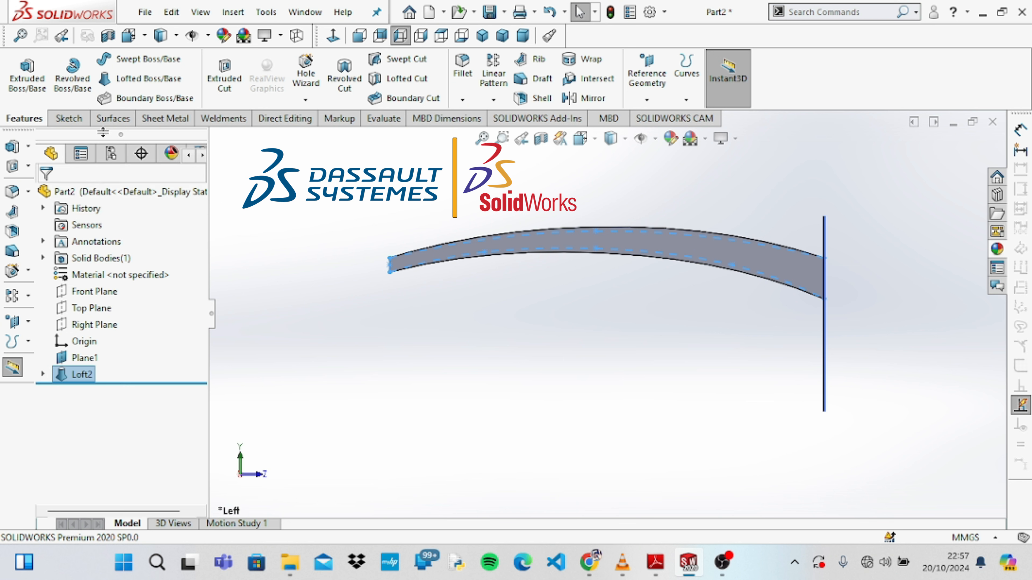
pyautogui.click(69, 119)
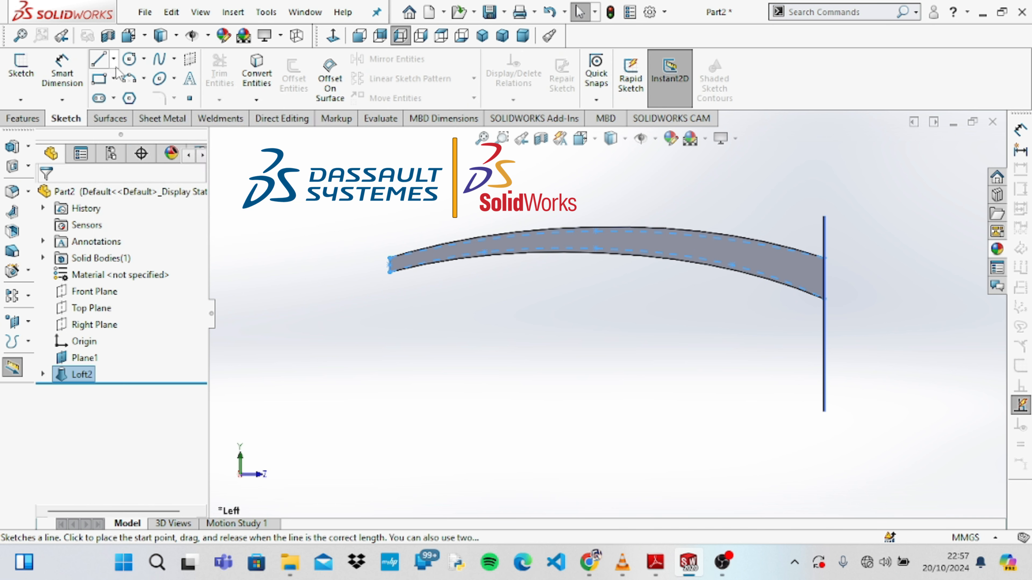
pyautogui.click(106, 64)
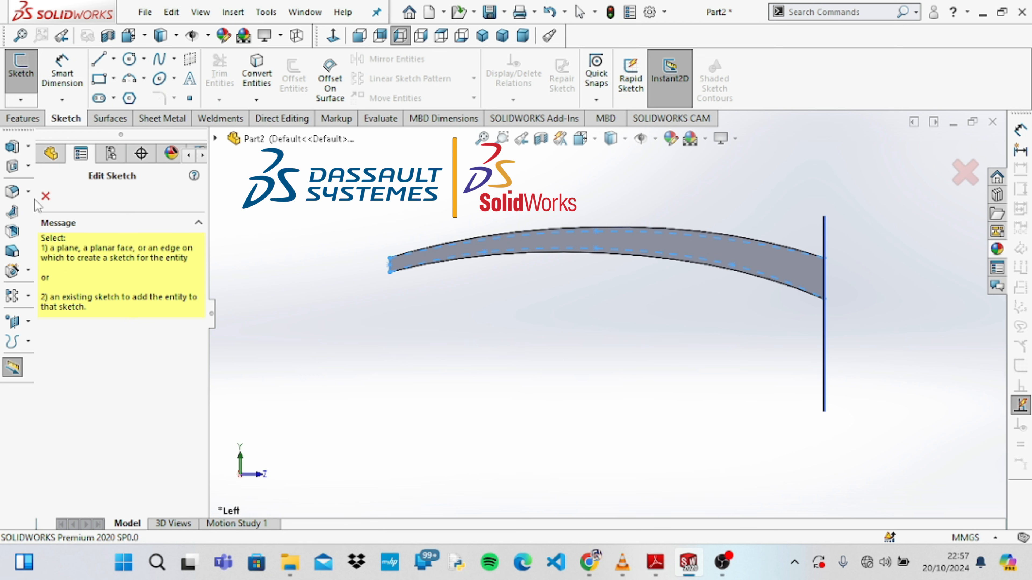
pyautogui.click(45, 197)
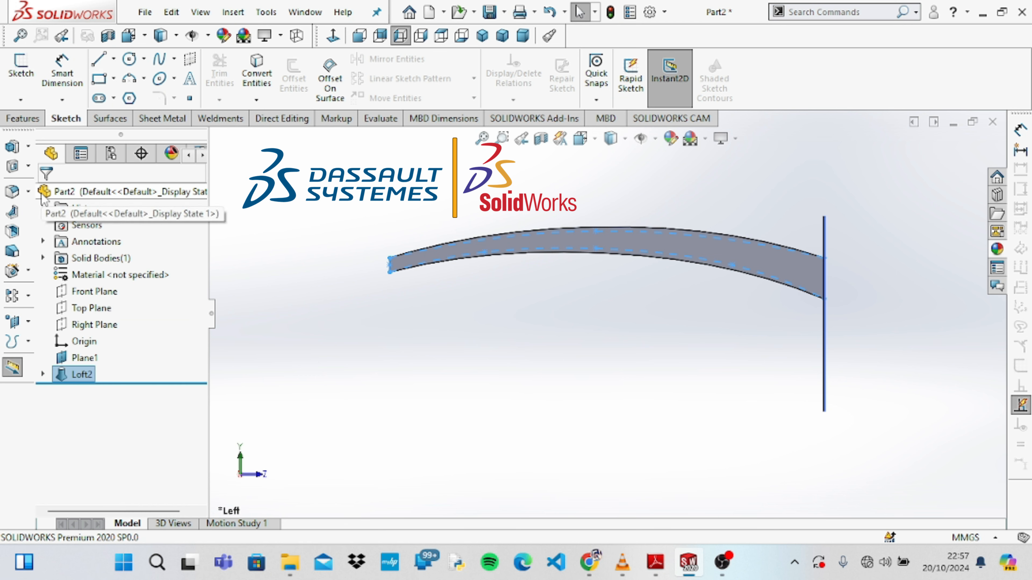
# On the loft's side face, sketch a horizontal line outward from the tall end's upper corner and a vertical line about 8.2 mm down from it
pyautogui.click(782, 275)
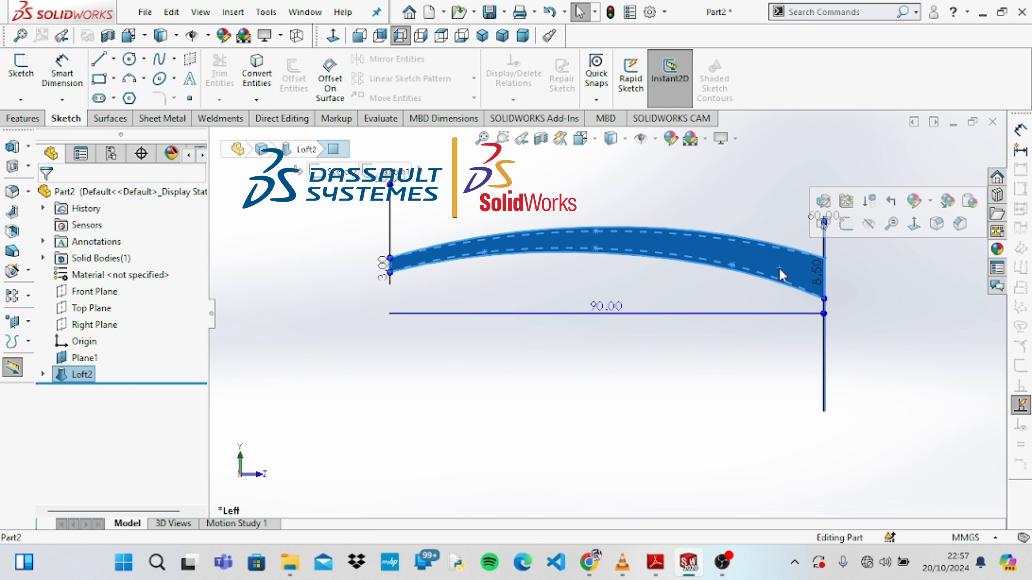
pyautogui.click(845, 227)
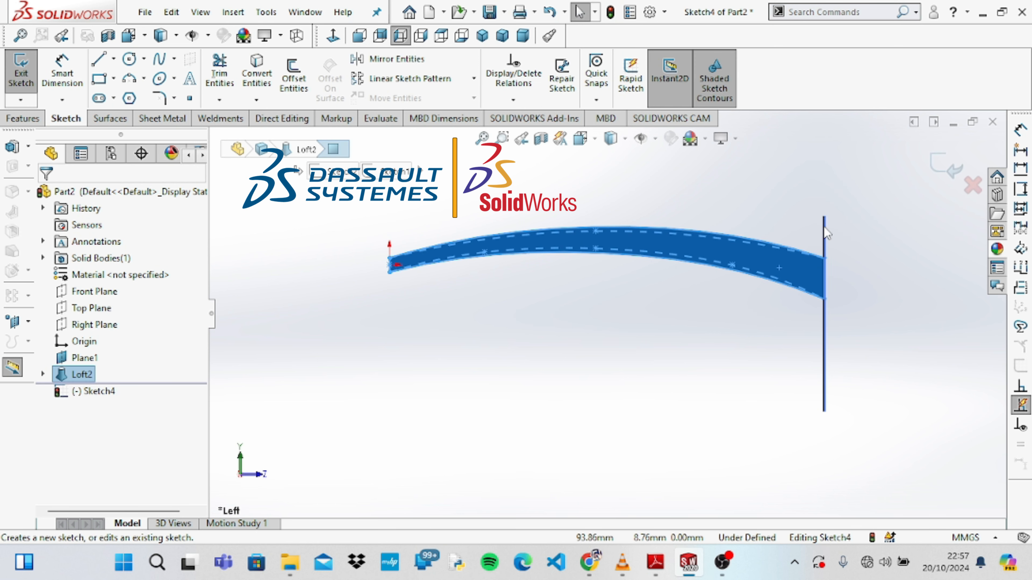
pyautogui.click(98, 59)
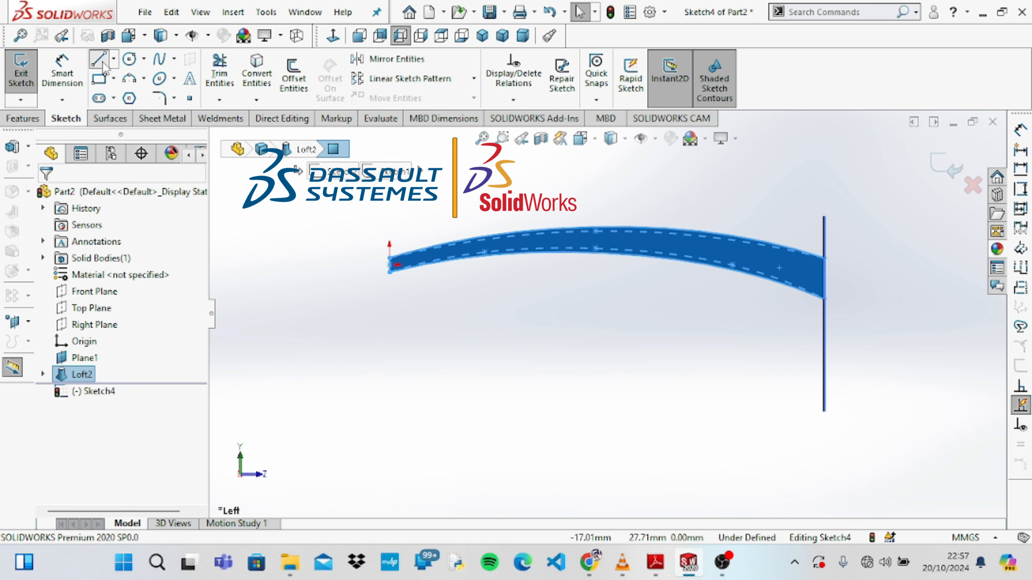
pyautogui.click(824, 257)
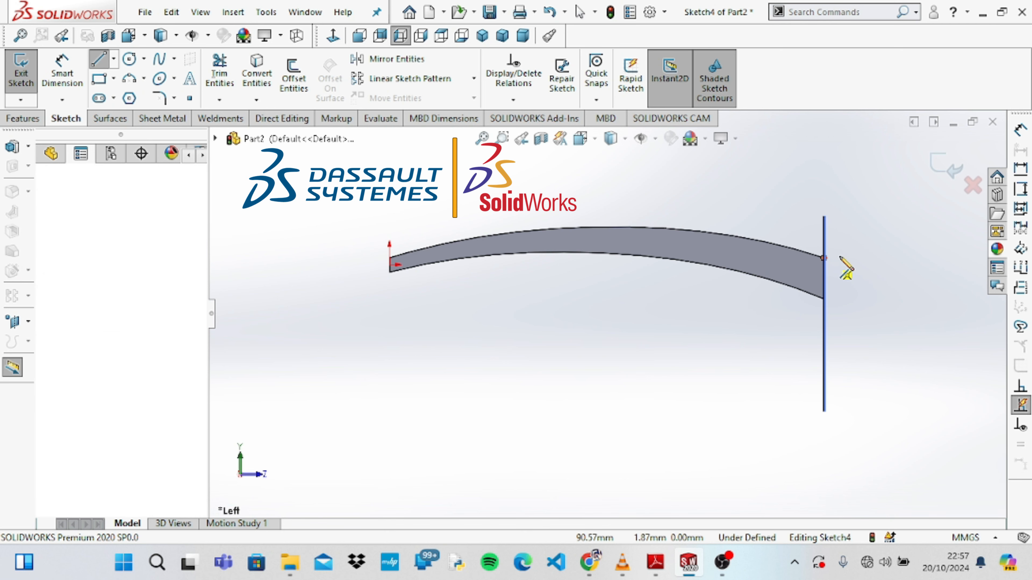
pyautogui.click(870, 258)
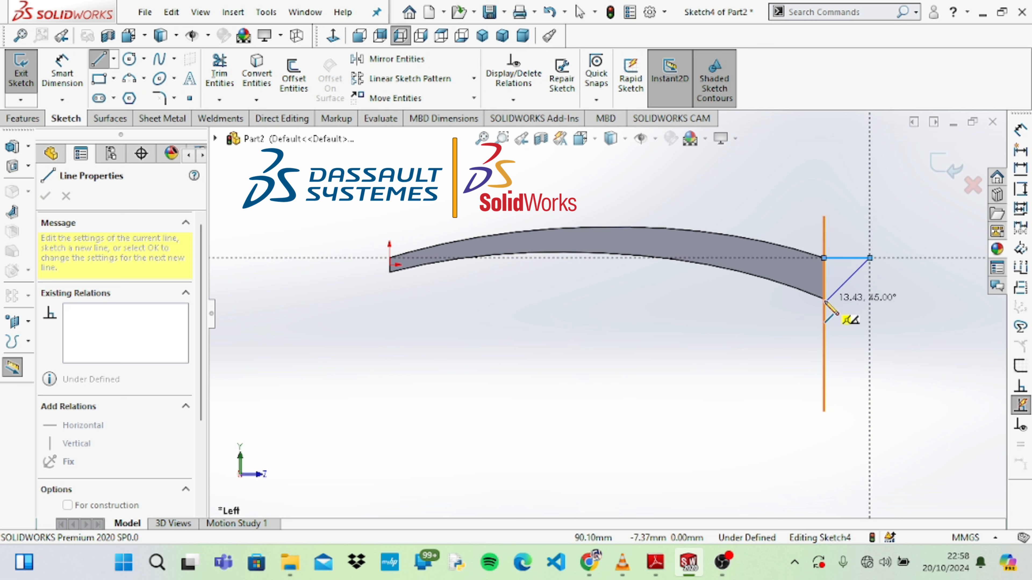
pyautogui.click(870, 297)
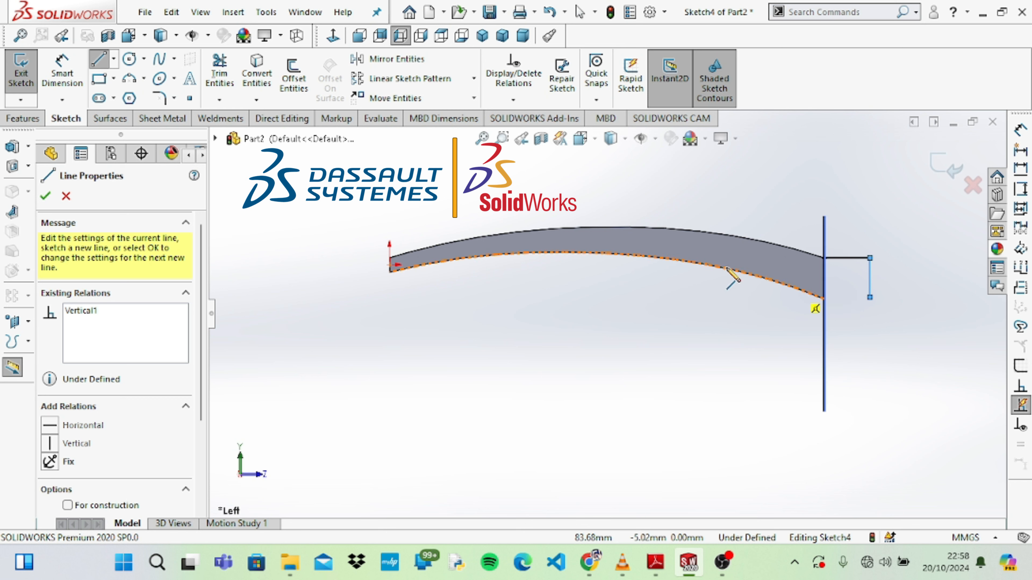
# Dimension the outer vertical line beside the loft's tall end to 8.5 mm
pyautogui.click(62, 73)
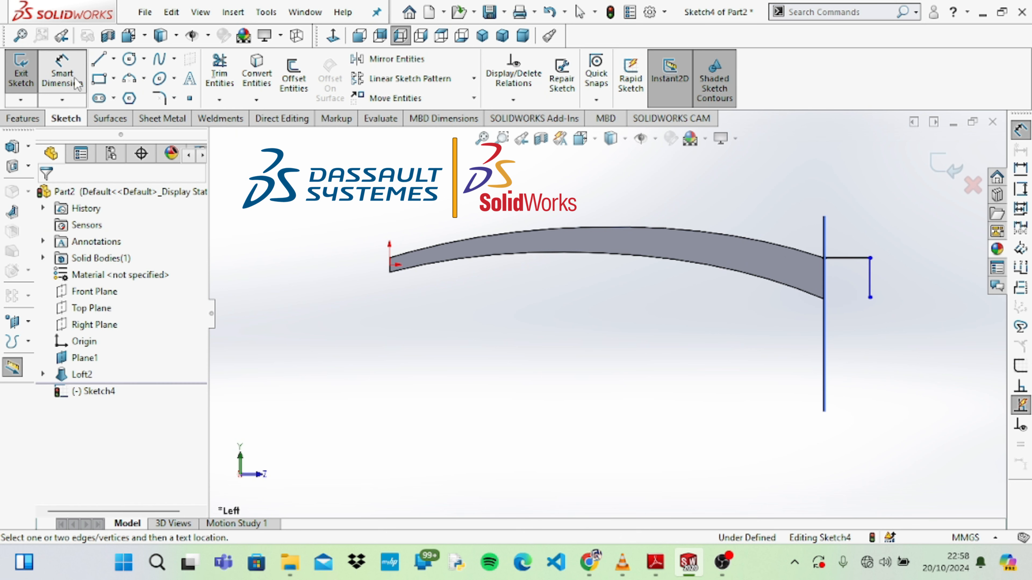
pyautogui.click(870, 287)
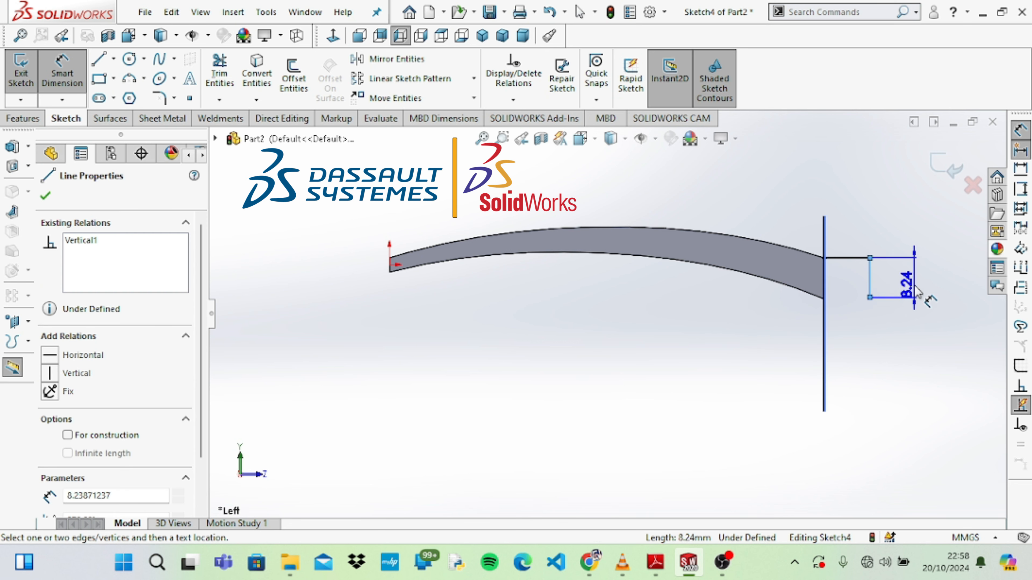
pyautogui.click(915, 286)
pyautogui.write('8')
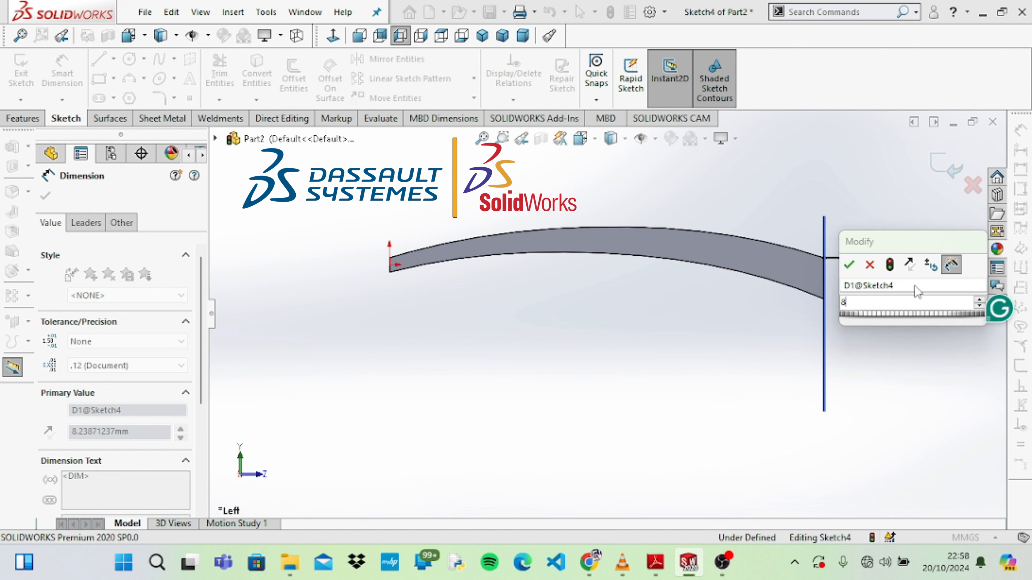
pyautogui.write('.5')
pyautogui.press('Return')
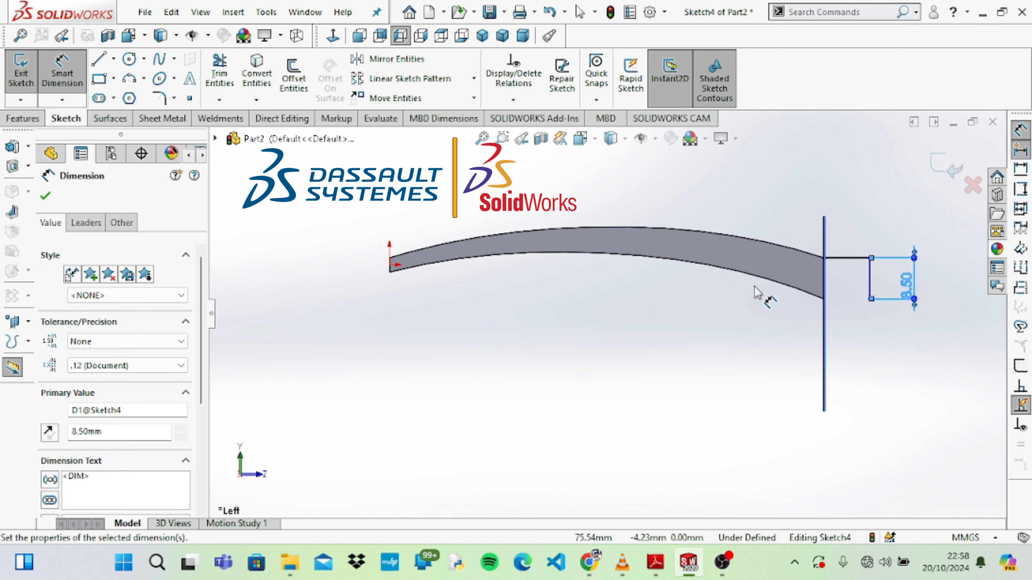
# Sketch two inclined lines converging downward: about 4.4 mm at 135° from the loft's lower corner, and one from the outer vertical line's lower end
pyautogui.click(98, 59)
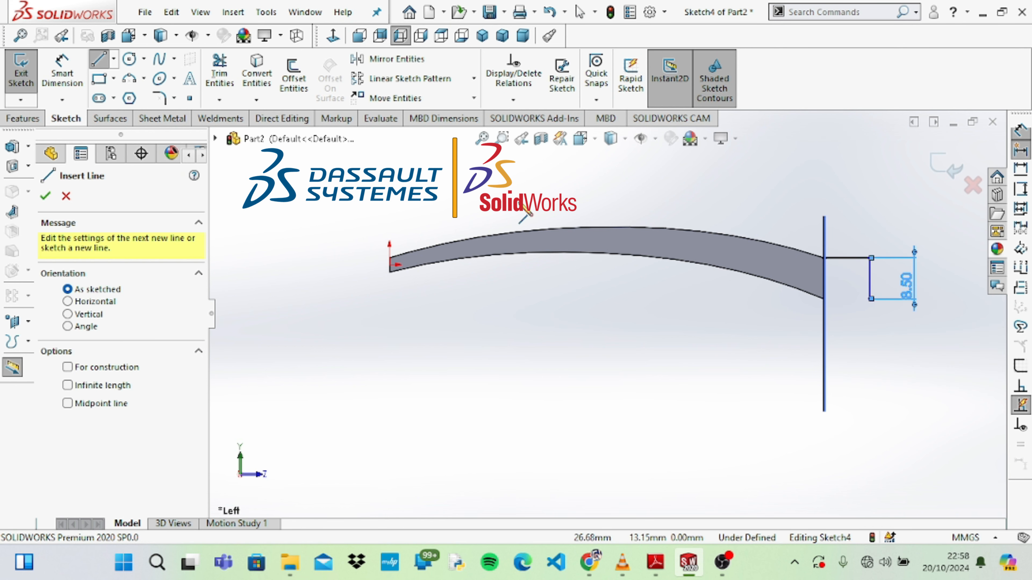
pyautogui.click(824, 299)
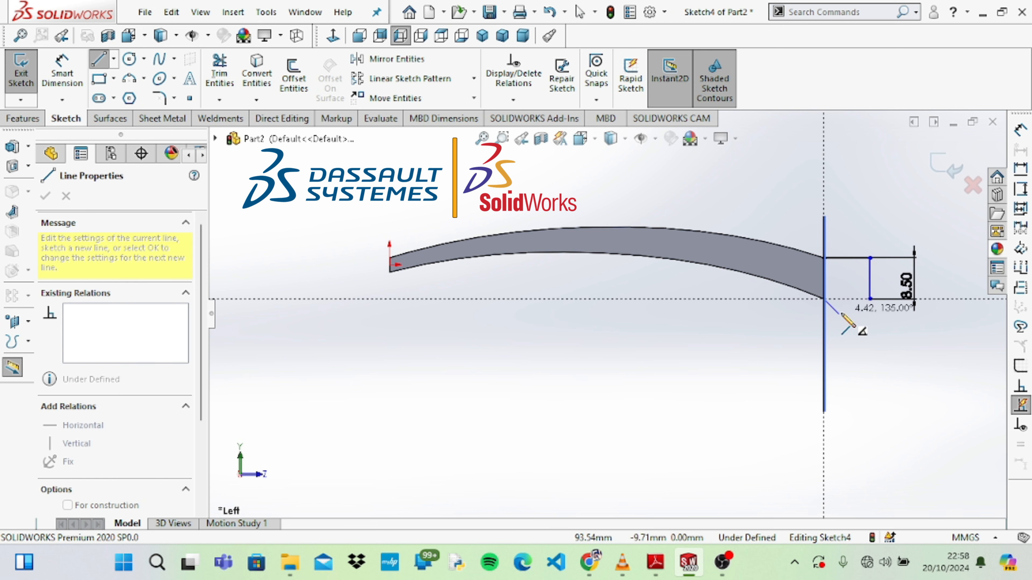
pyautogui.click(840, 315)
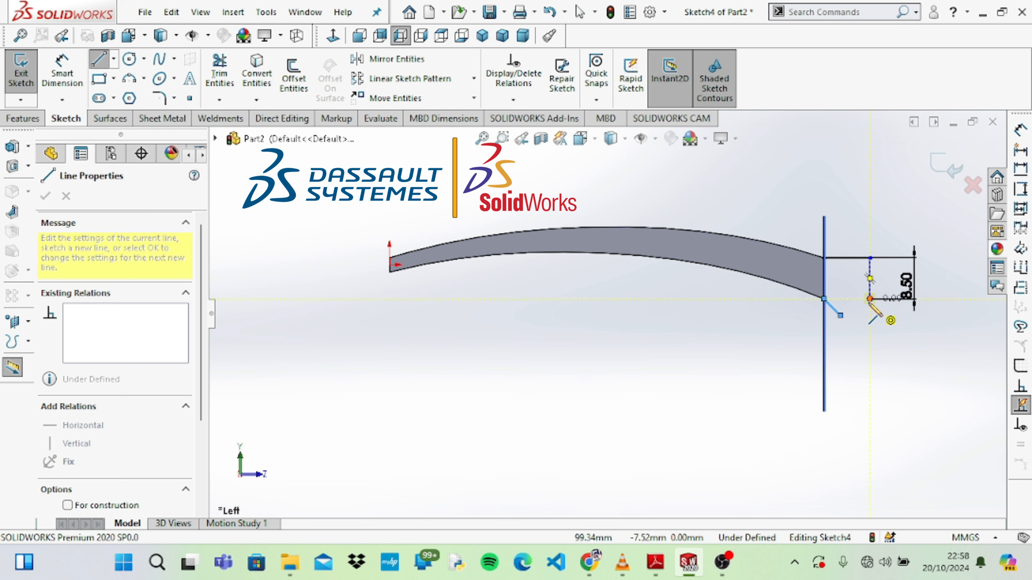
pyautogui.click(858, 320)
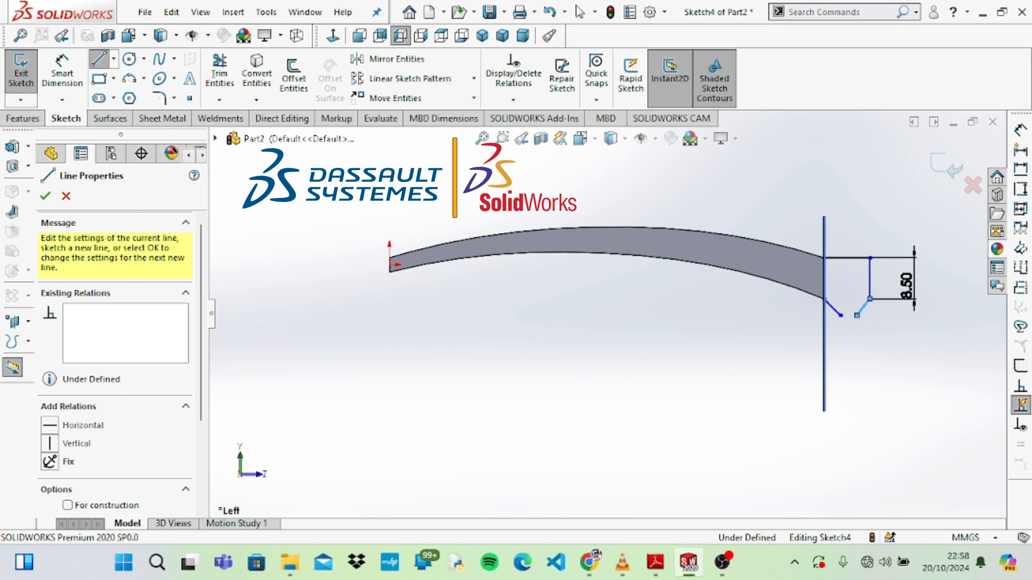
# Sketch a vertical line downward from the free end of each inclined line, ending both at the same level
pyautogui.click(841, 316)
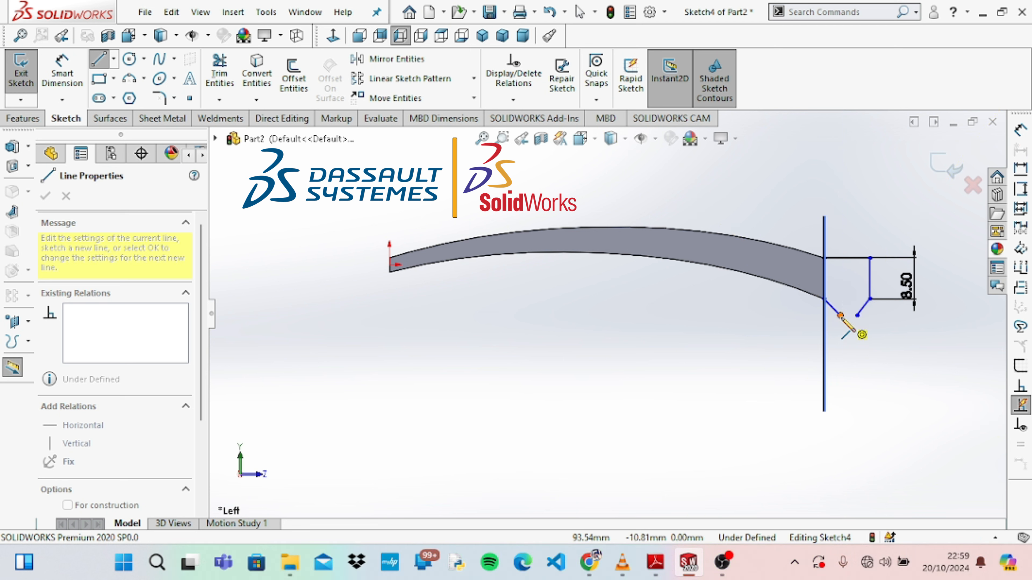
pyautogui.click(842, 356)
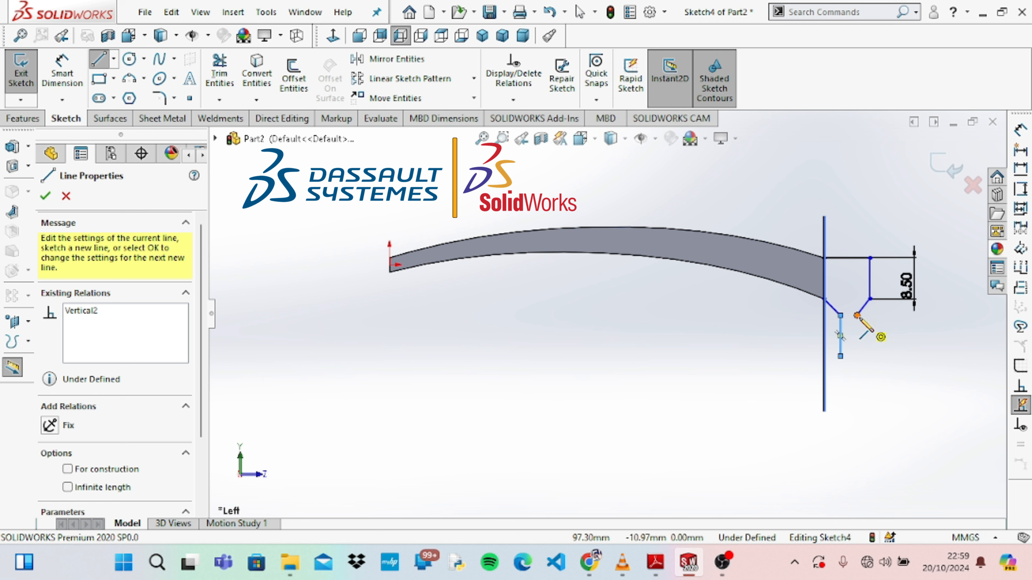
pyautogui.click(857, 357)
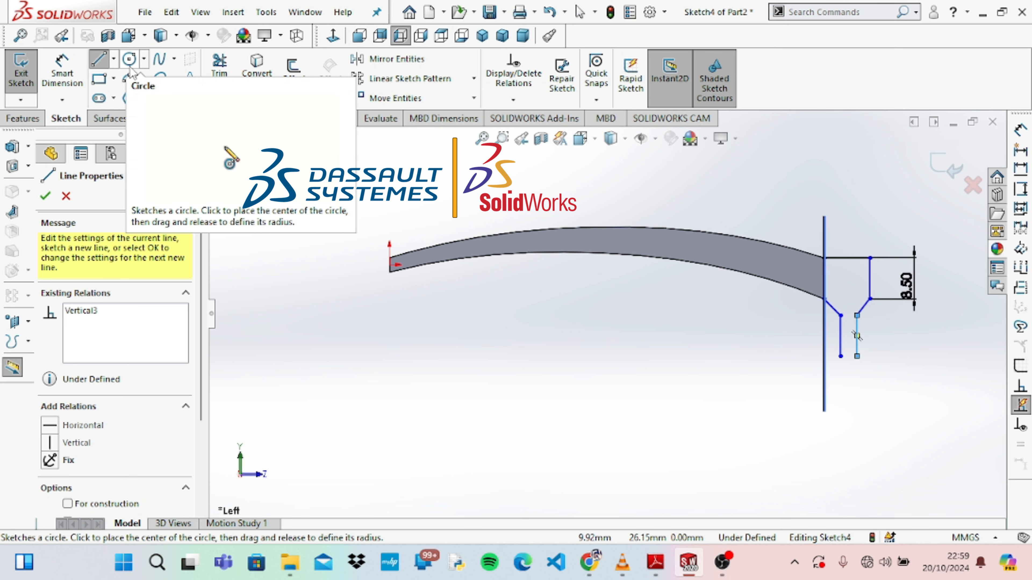
pyautogui.click(129, 78)
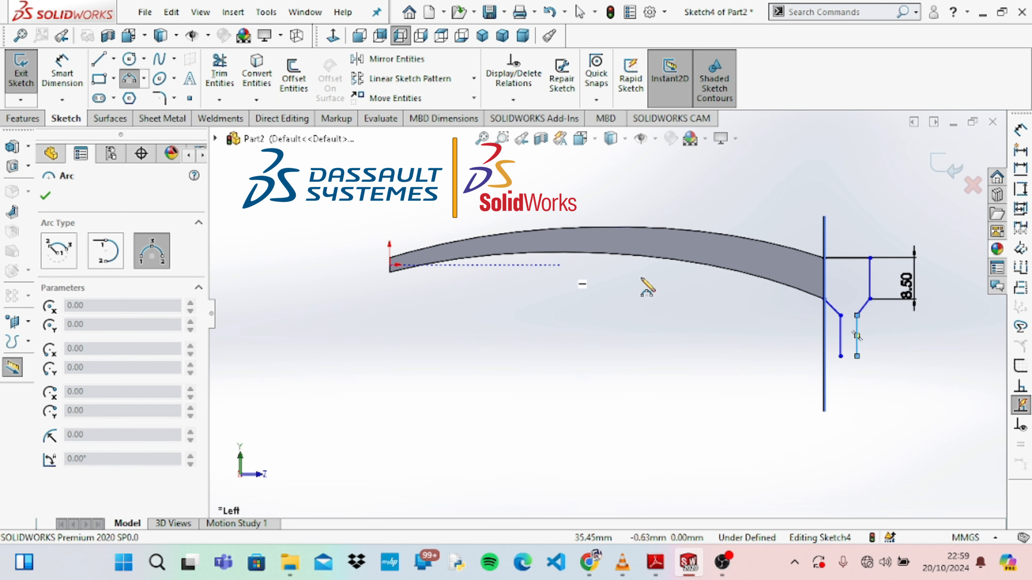
pyautogui.click(841, 356)
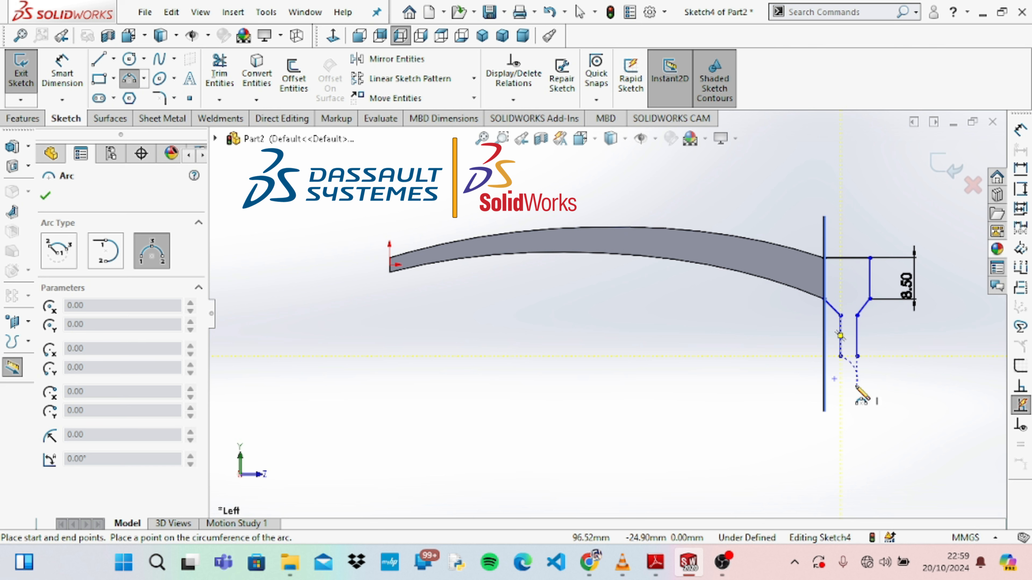
pyautogui.press('Escape')
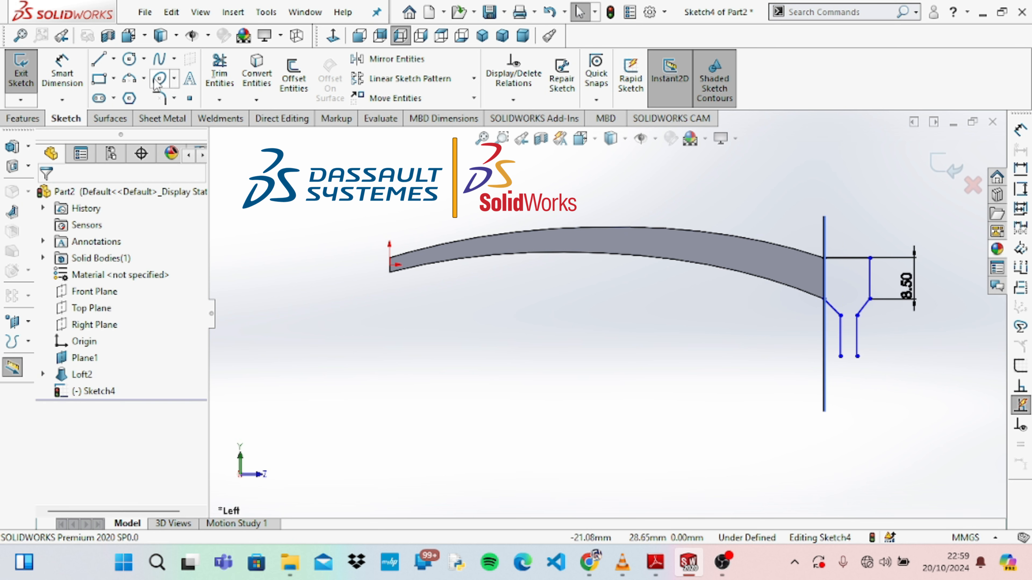
# Join the lower ends of the two parallel vertical lines with a tangent arc bulging downward
pyautogui.click(144, 76)
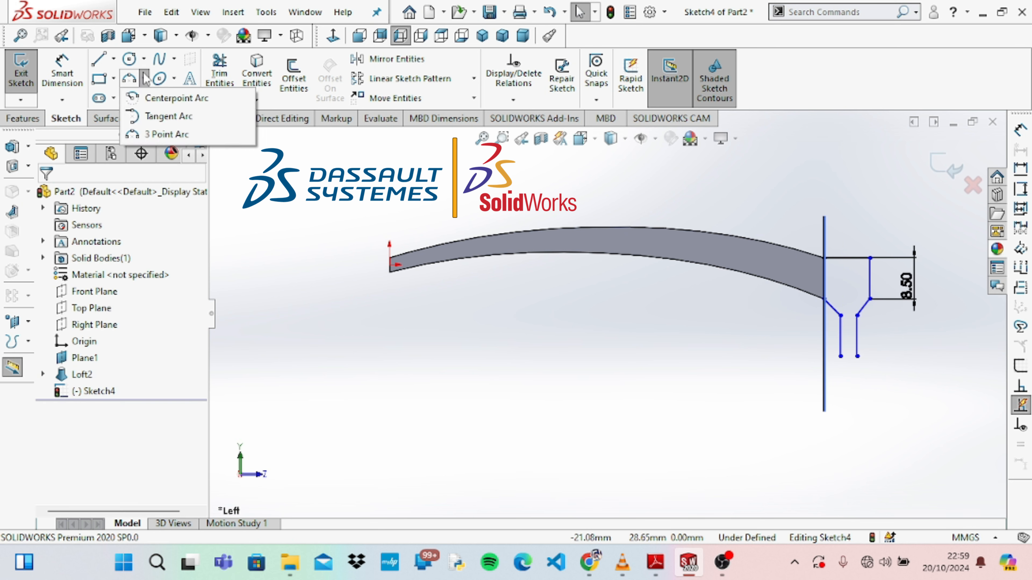
pyautogui.click(157, 116)
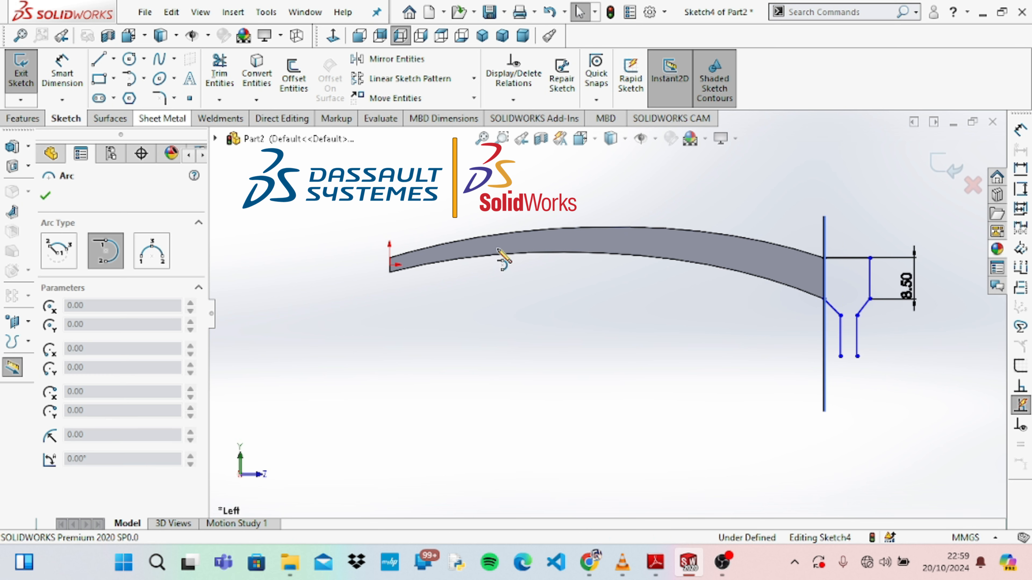
pyautogui.click(840, 356)
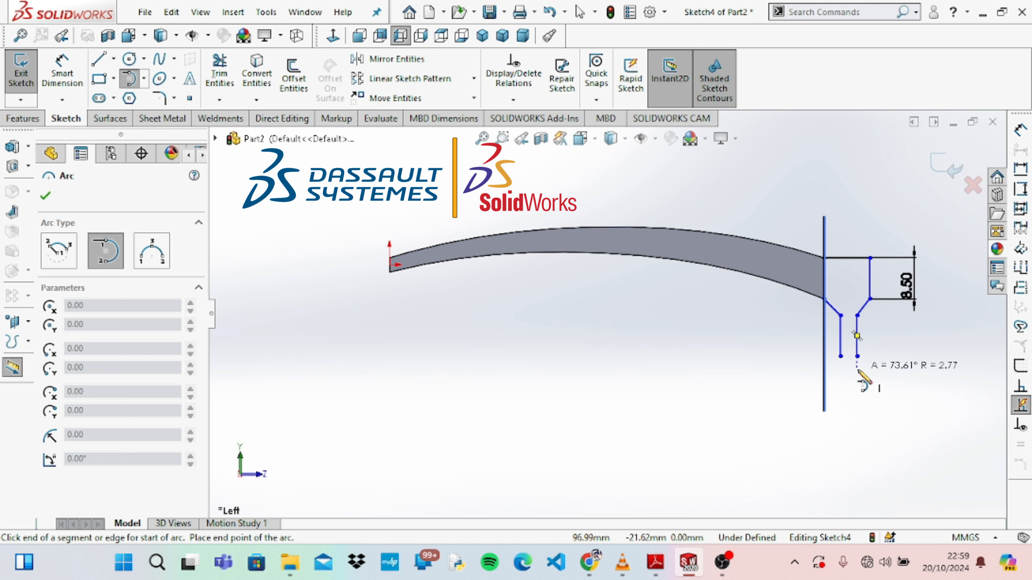
pyautogui.click(841, 356)
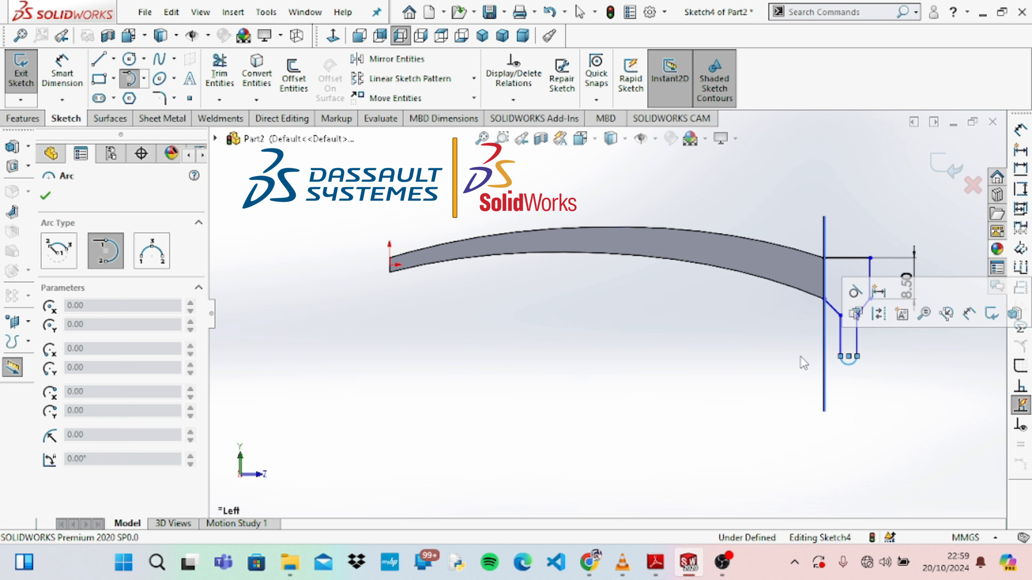
pyautogui.click(640, 339)
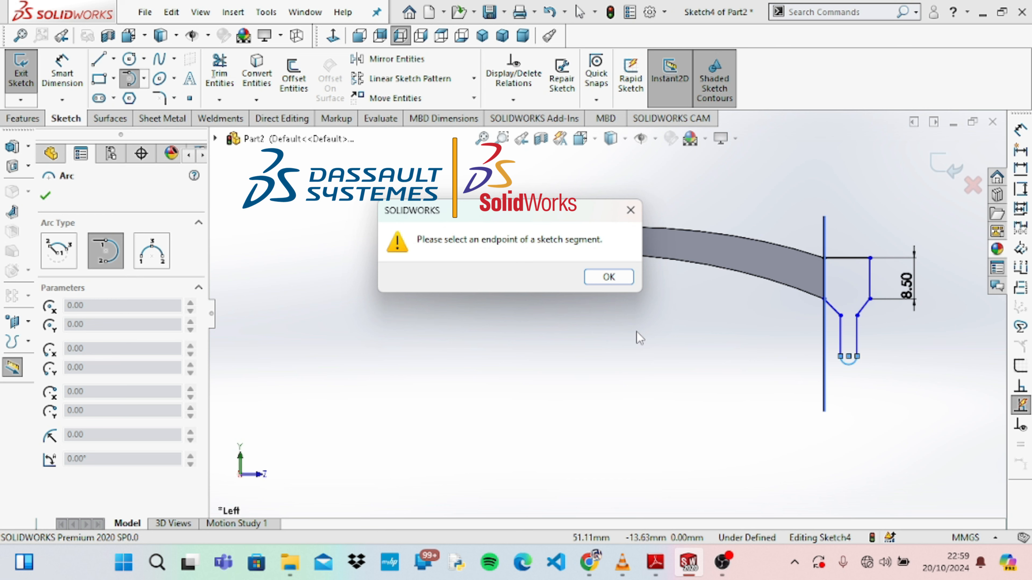
pyautogui.click(629, 277)
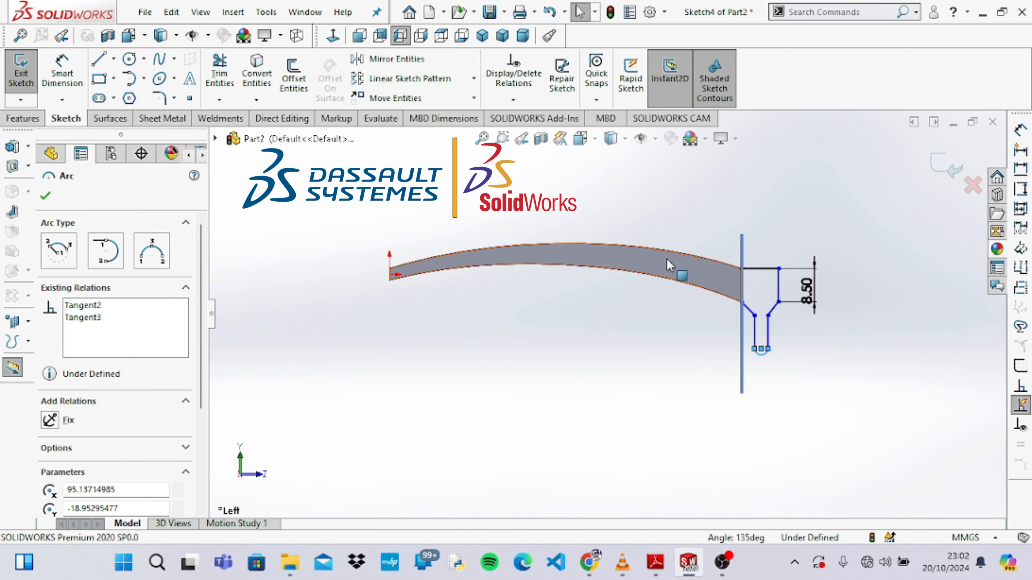
# Close the profile with a vertical line along the loft's tall end, from its upper corner to its lower corner
pyautogui.click(109, 59)
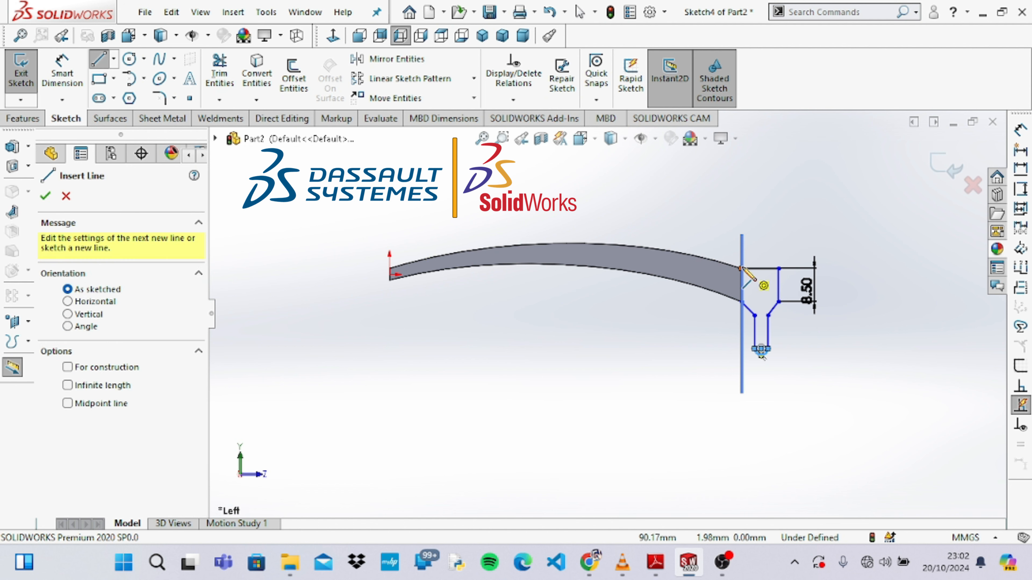
pyautogui.click(741, 303)
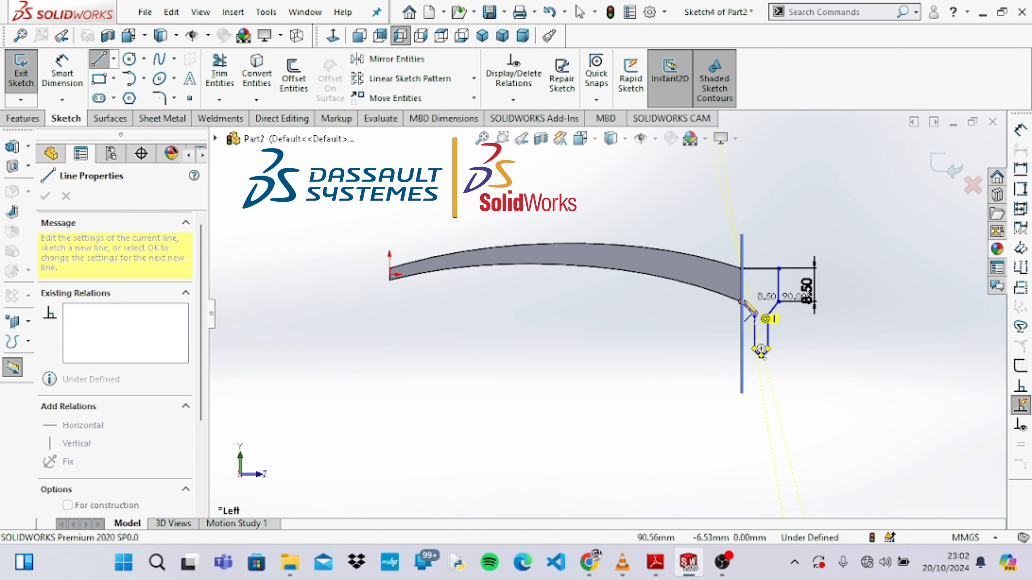
pyautogui.click(755, 315)
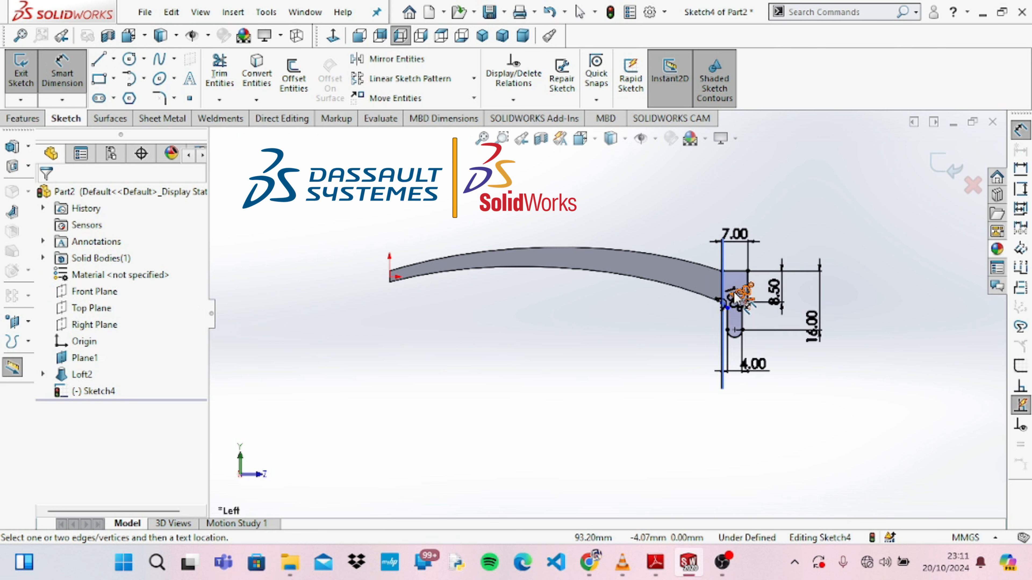
# Start a blind Boss-Extrude of the closed profile and reverse its direction so it runs across the loft's width
pyautogui.scroll(-1, 736, 299)
pyautogui.scroll(-2, 739, 297)
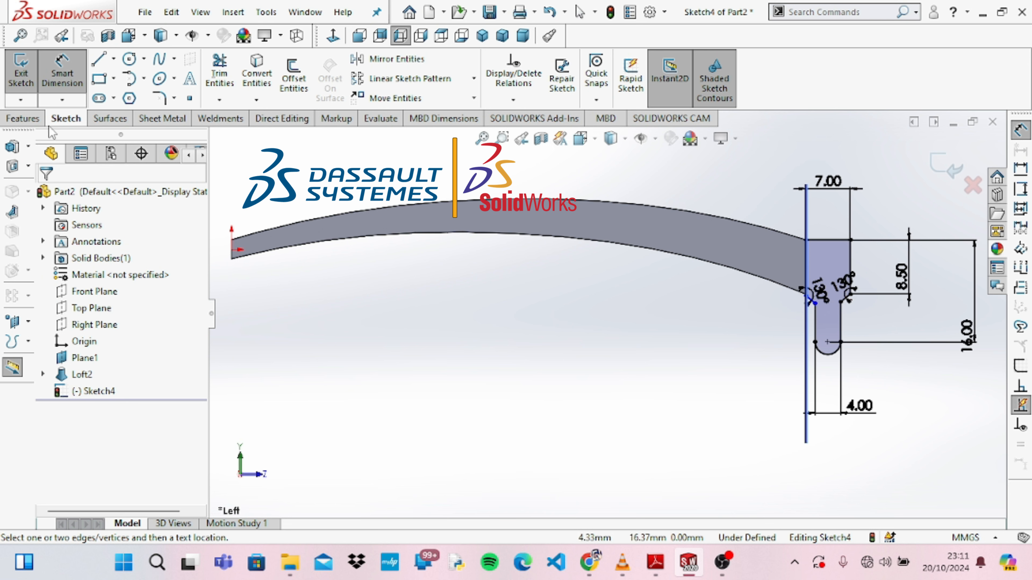
pyautogui.click(27, 118)
pyautogui.click(27, 72)
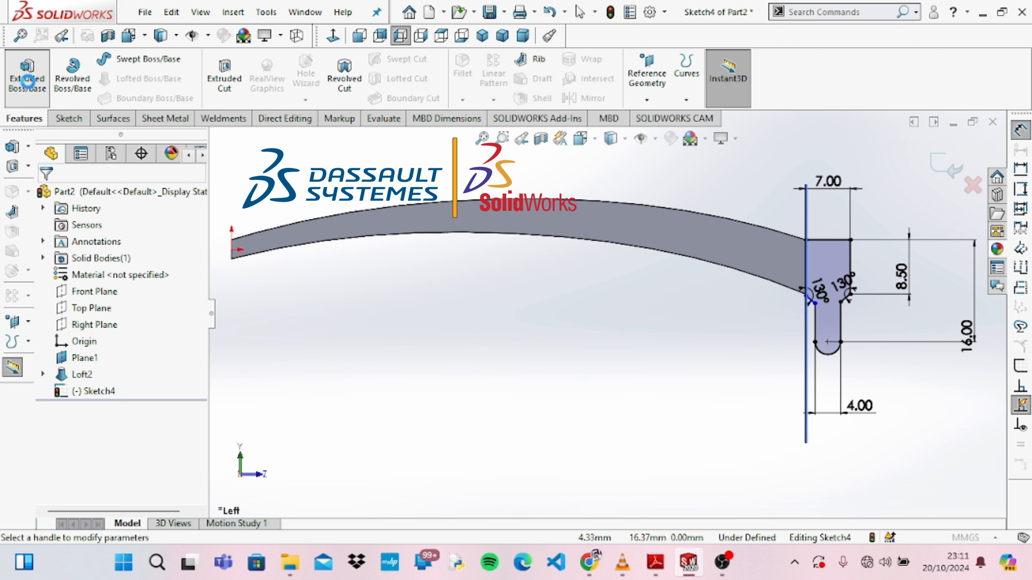
pyautogui.click(94, 340)
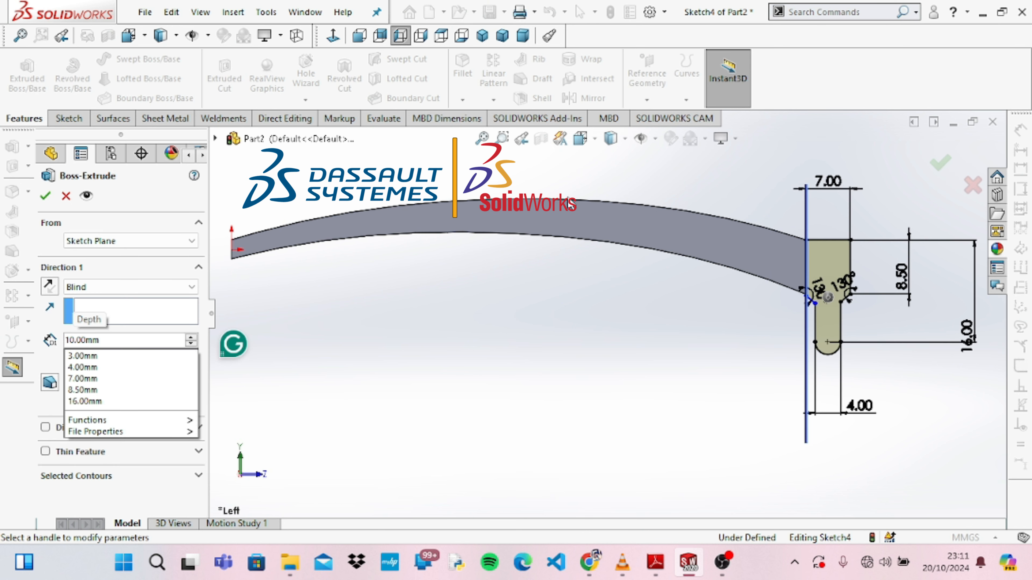
pyautogui.click(682, 343)
pyautogui.press('Left')
pyautogui.press('Left')
pyautogui.press('Left')
pyautogui.press('Left')
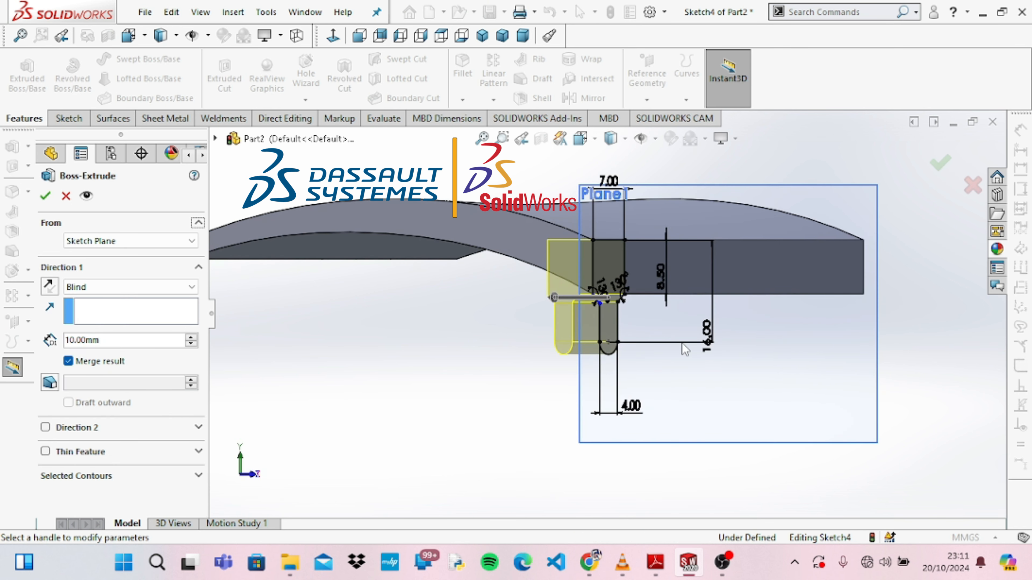
pyautogui.press('Left')
pyautogui.press('Left')
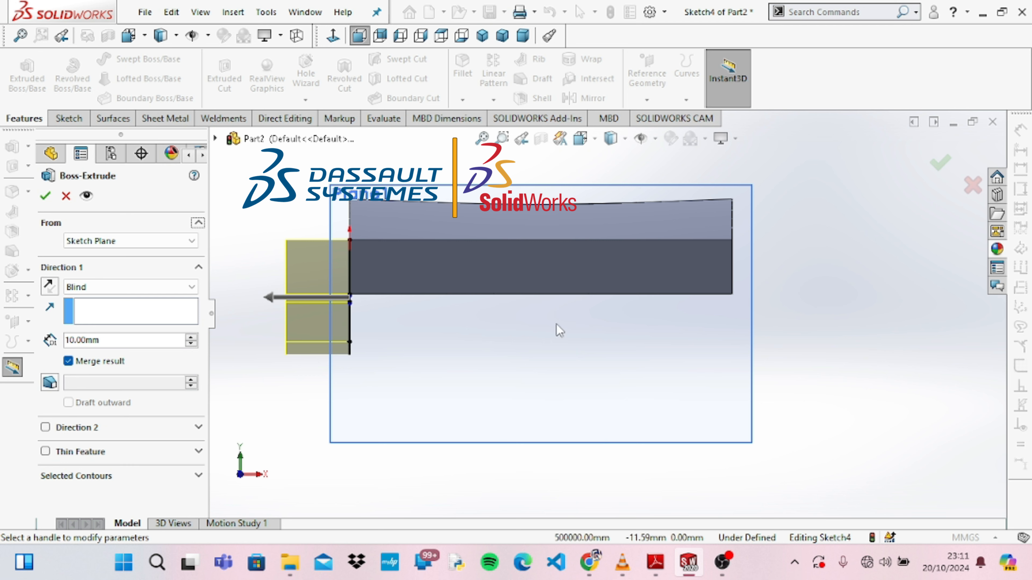
pyautogui.click(49, 287)
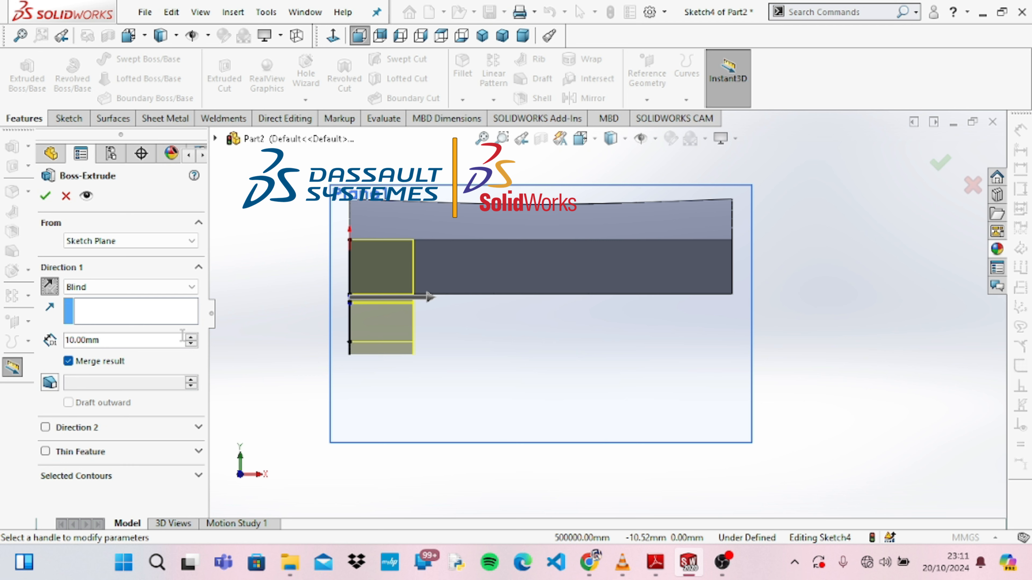
# Set the extrusion depth to 60 mm and create the boss
pyautogui.doubleClick(149, 340)
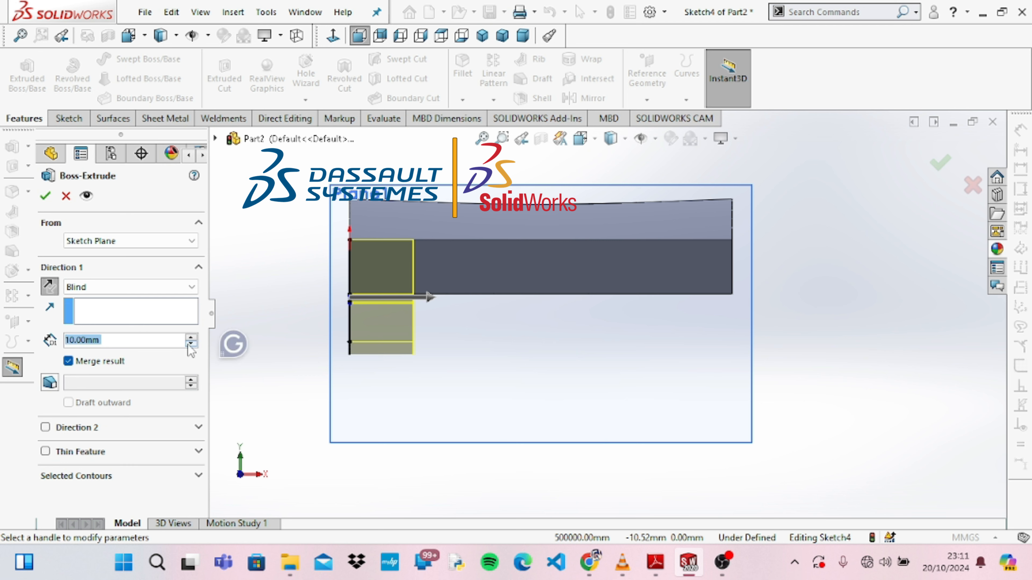
pyautogui.click(191, 337)
pyautogui.click(190, 337)
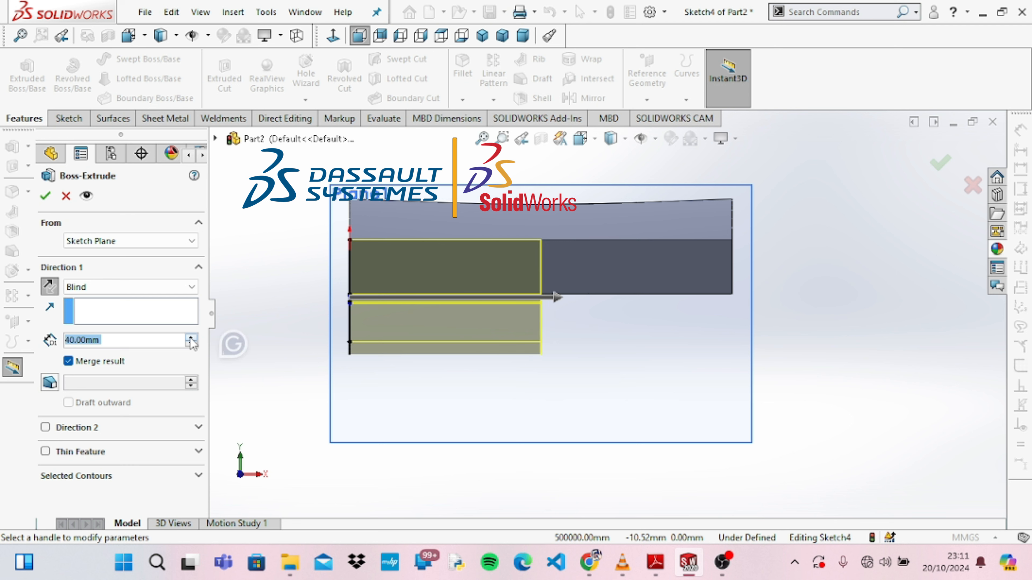
pyautogui.click(190, 337)
pyautogui.click(190, 337)
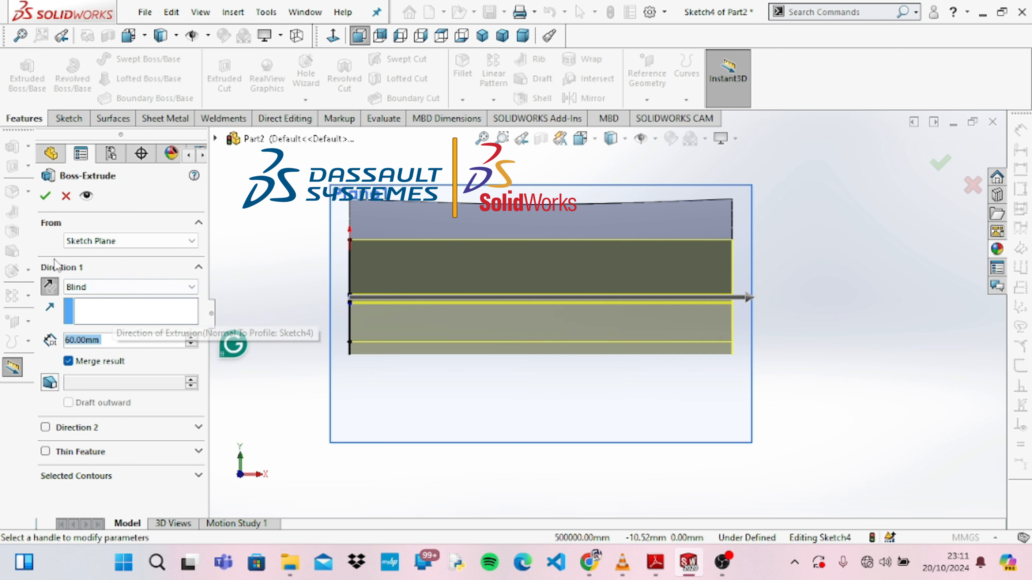
pyautogui.click(46, 197)
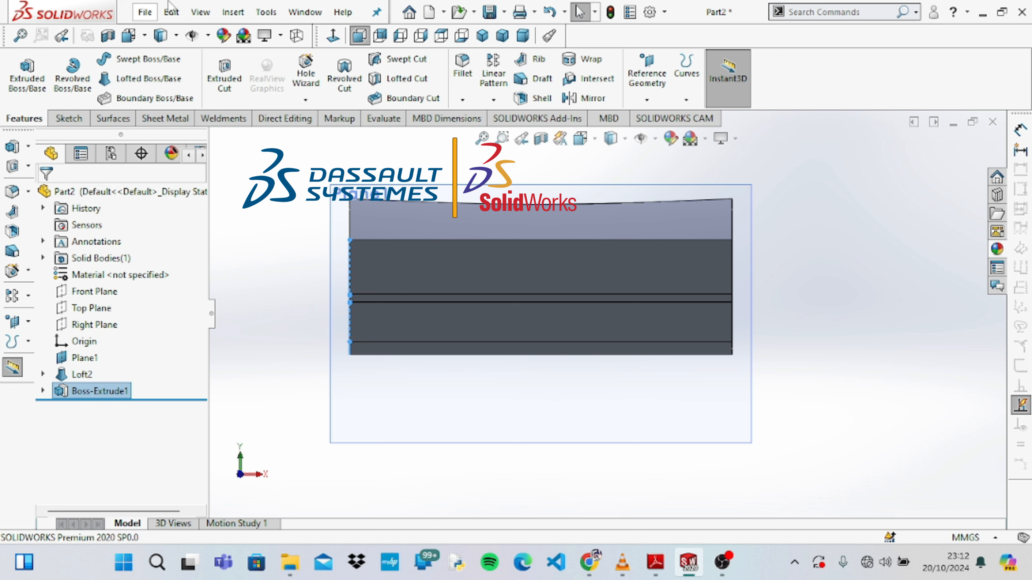
# Start a sketch on the upper face of the extruded end block and activate the rectangle tool
pyautogui.click(383, 263)
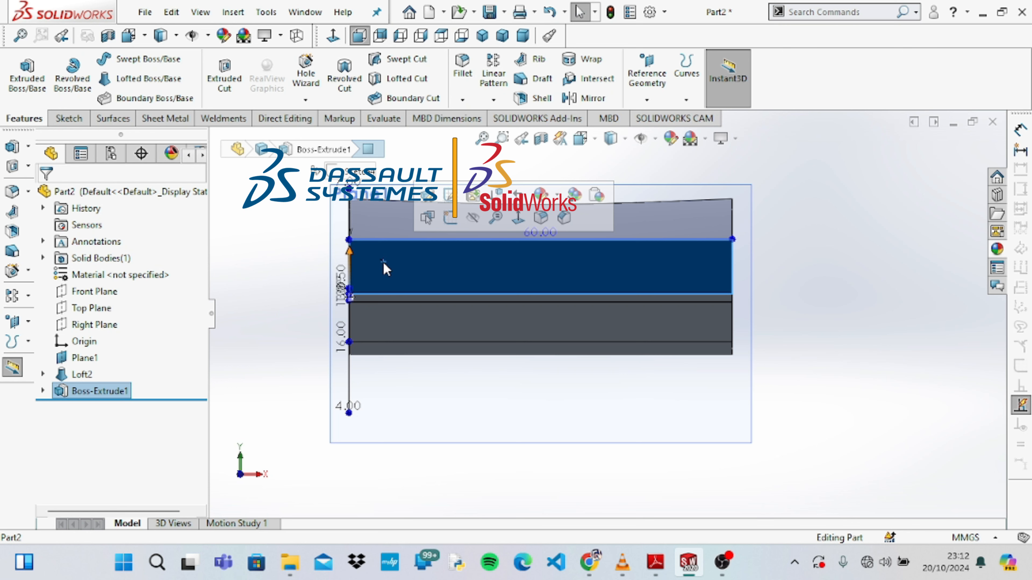
pyautogui.click(450, 220)
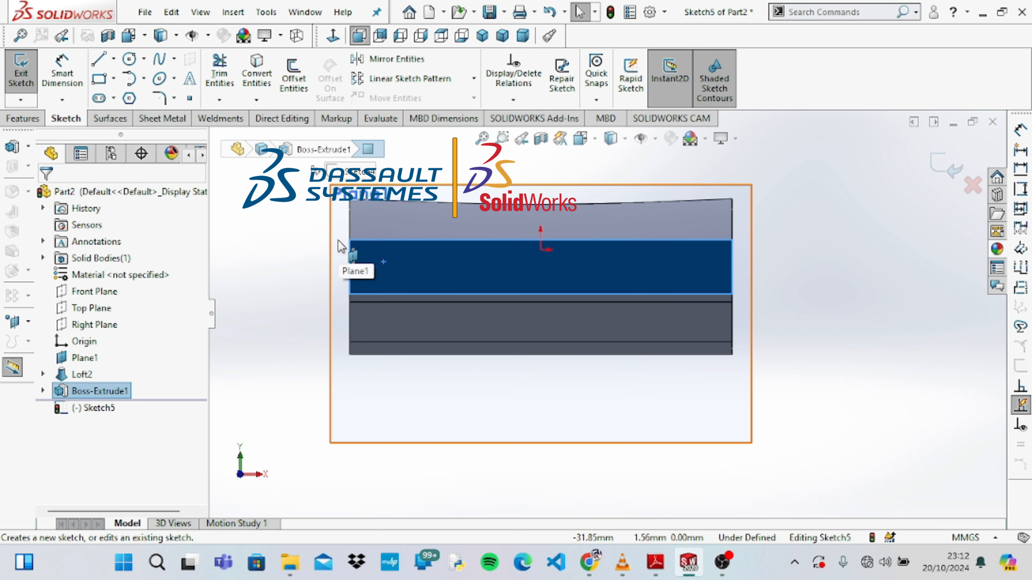
pyautogui.click(102, 79)
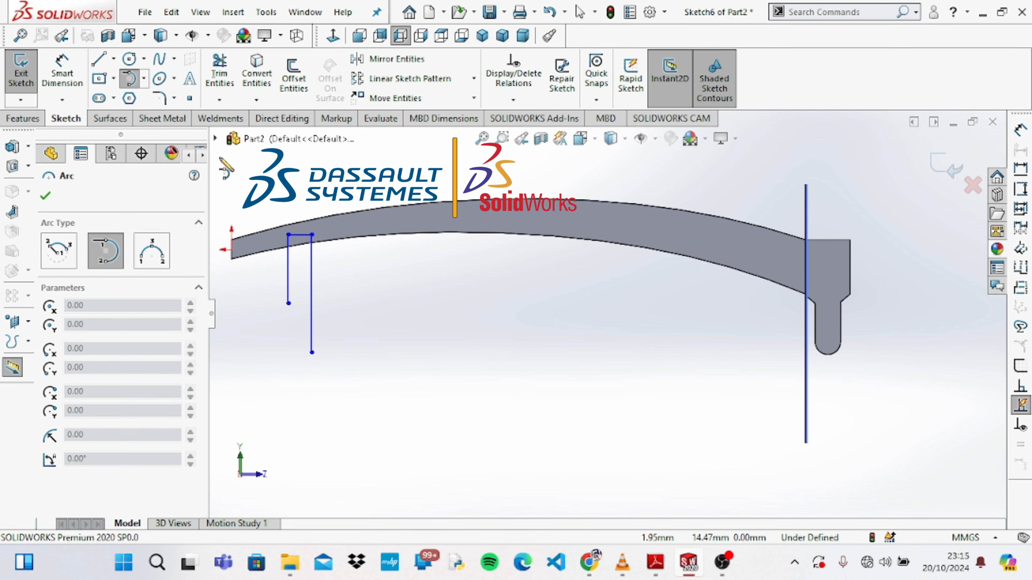
# Close the pin profile near the loft's thin end with a 3-point arc of about 4.3 mm radius between the vertical lines' lower ends
pyautogui.press('Escape')
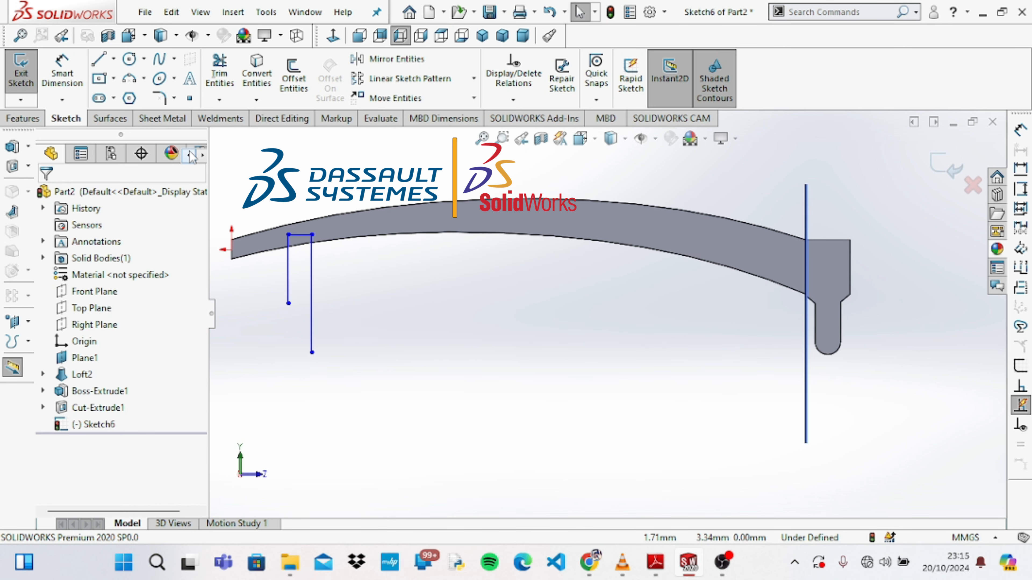
pyautogui.click(139, 80)
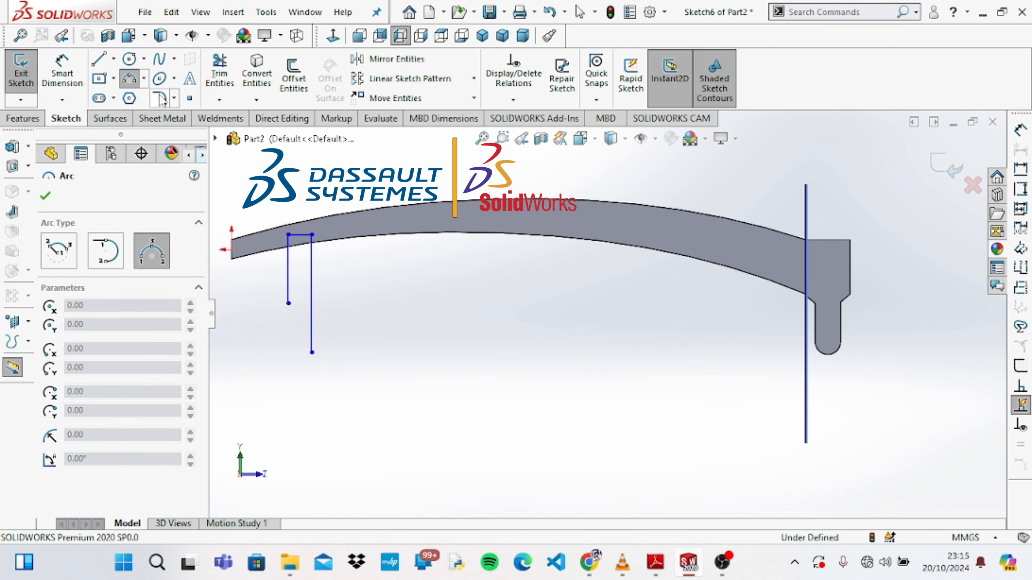
pyautogui.click(144, 79)
pyautogui.click(153, 130)
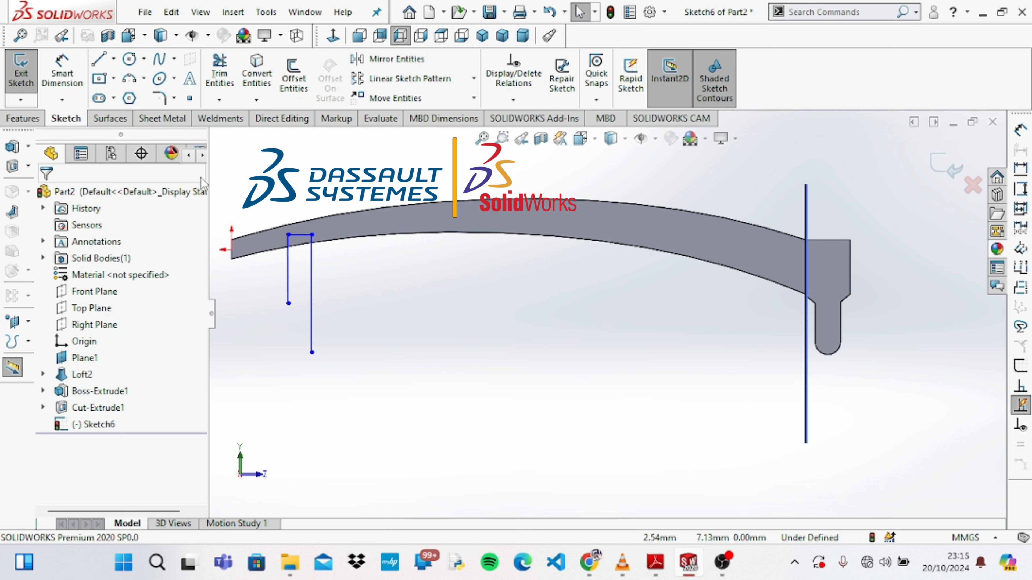
pyautogui.click(129, 79)
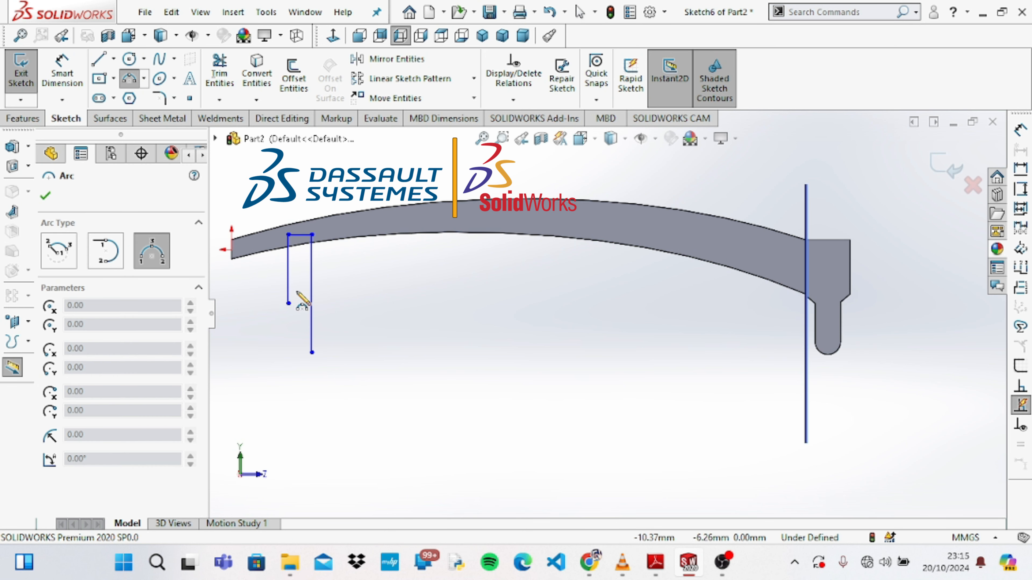
pyautogui.click(288, 303)
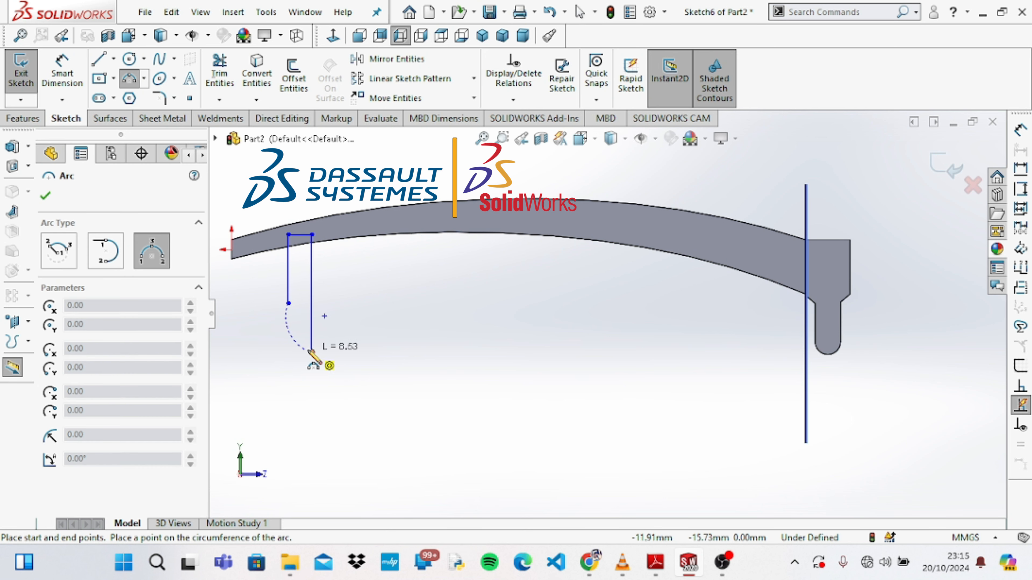
pyautogui.click(310, 351)
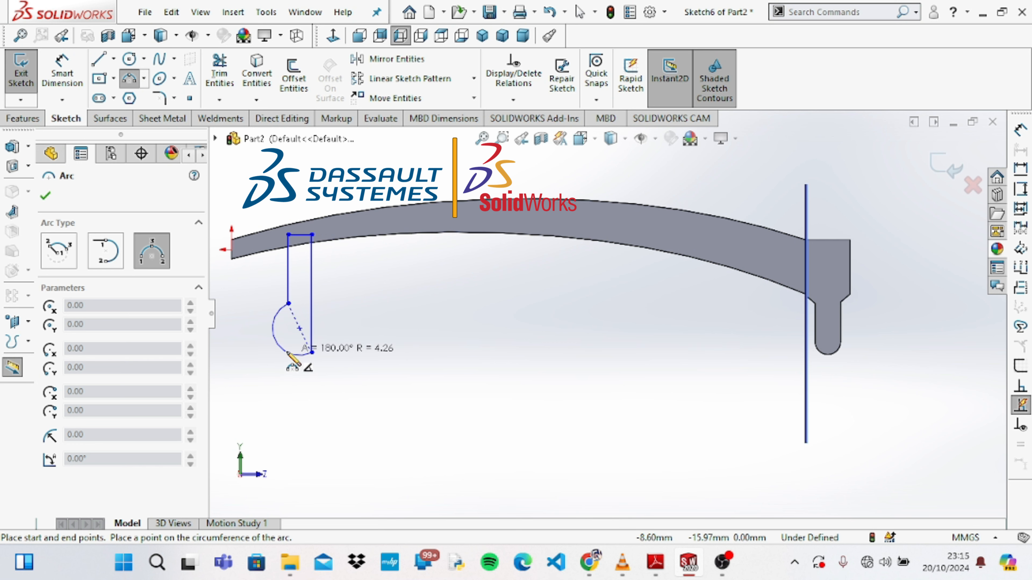
pyautogui.click(292, 359)
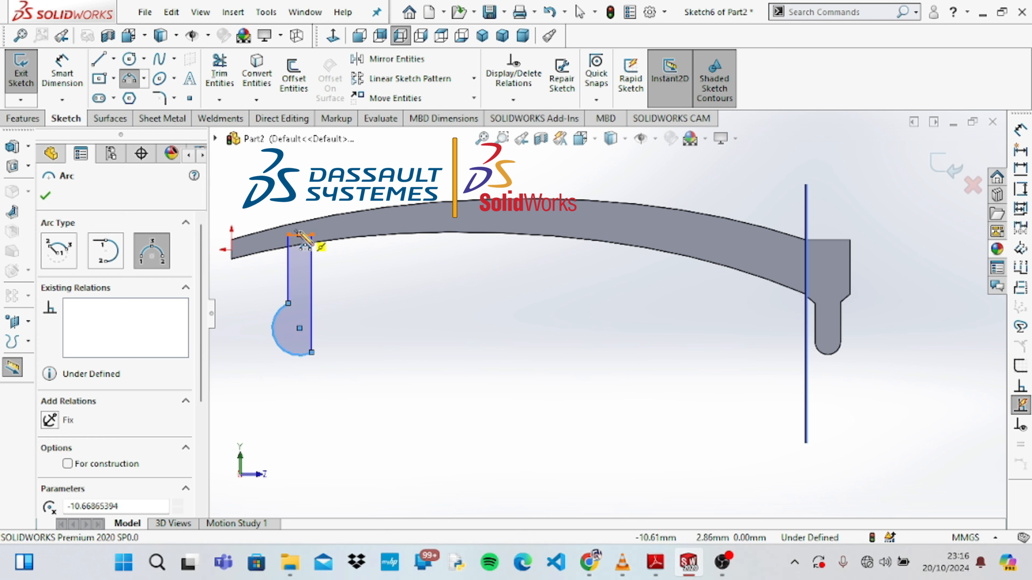
# Dimension the short horizontal line at the top of the pin profile and set its length to 2 mm
pyautogui.click(79, 85)
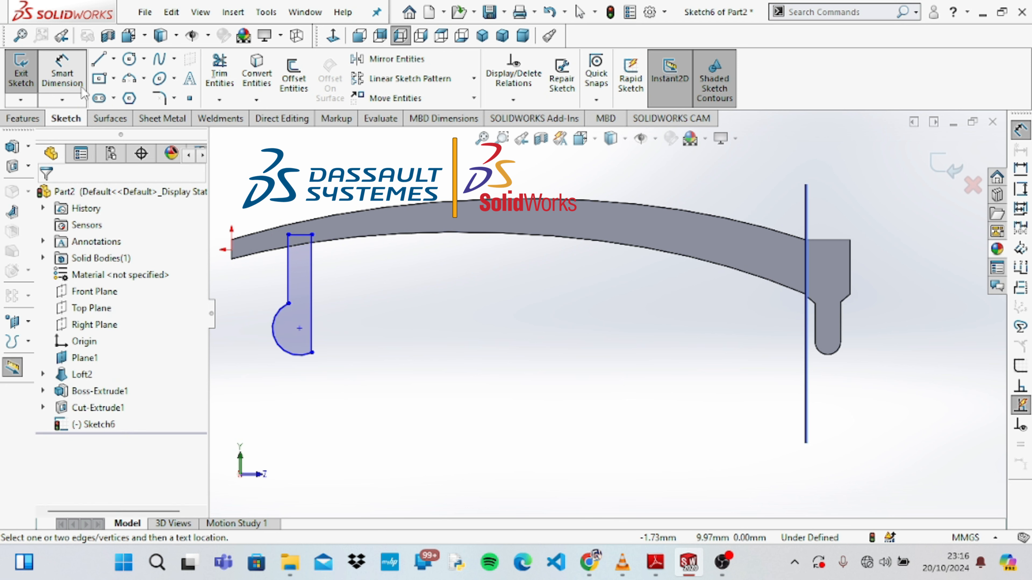
pyautogui.click(308, 240)
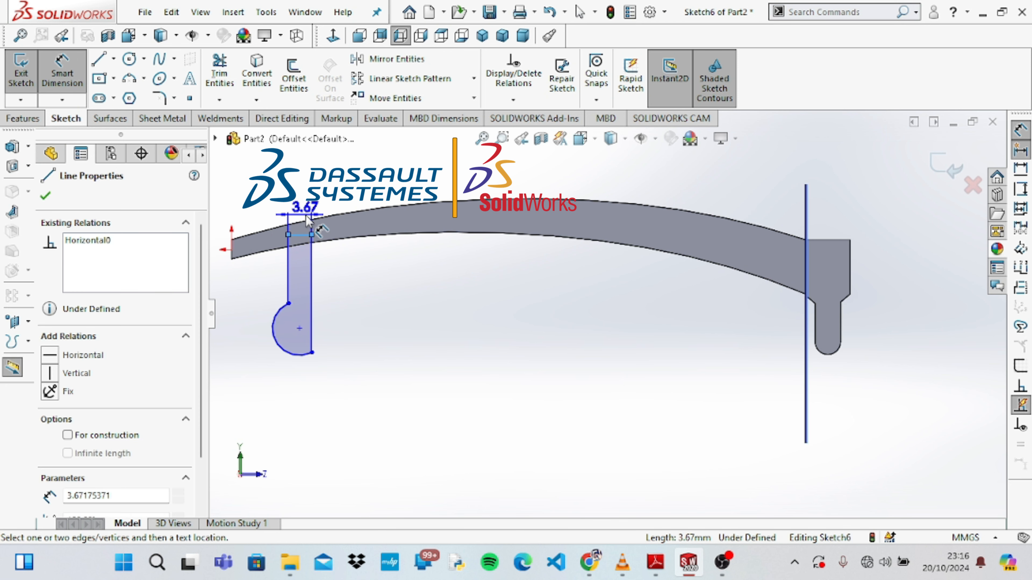
pyautogui.click(309, 221)
pyautogui.write('1')
pyautogui.press('Return')
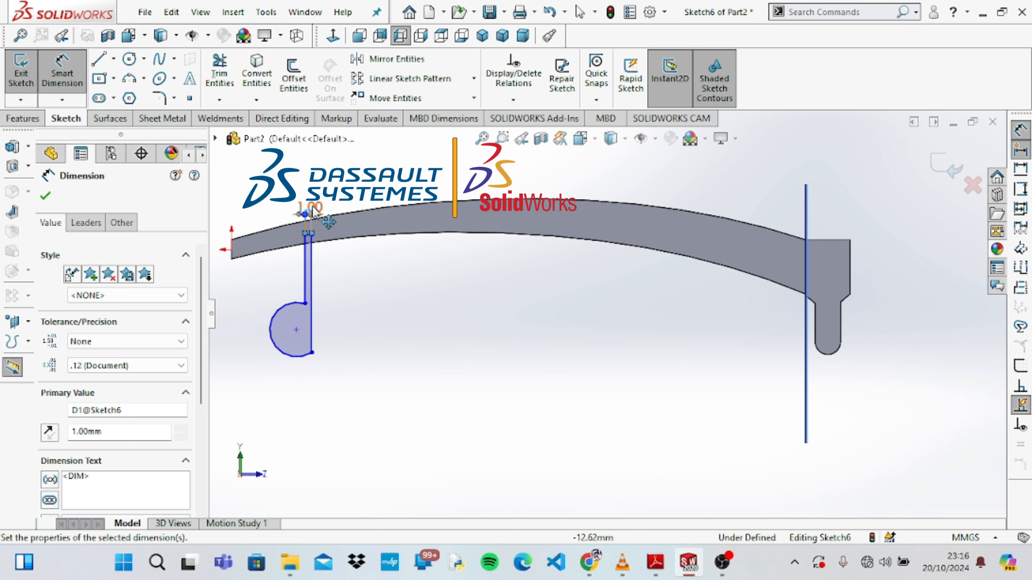
pyautogui.doubleClick(310, 207)
pyautogui.write('2')
pyautogui.press('Return')
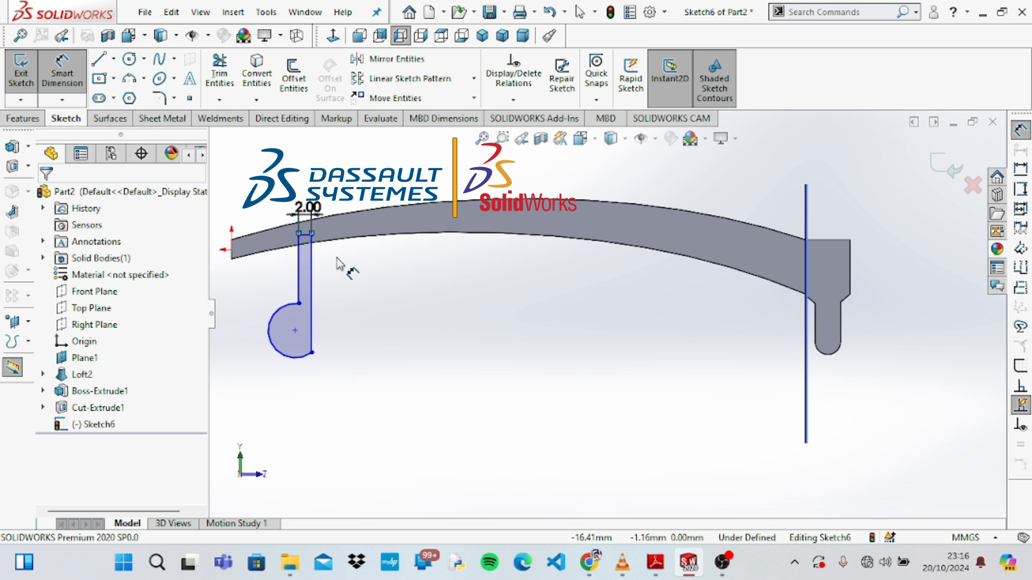
# Dimension the vertical distance between the arc's centre and the lower corner of the loft's thin end as 6 mm
pyautogui.click(295, 331)
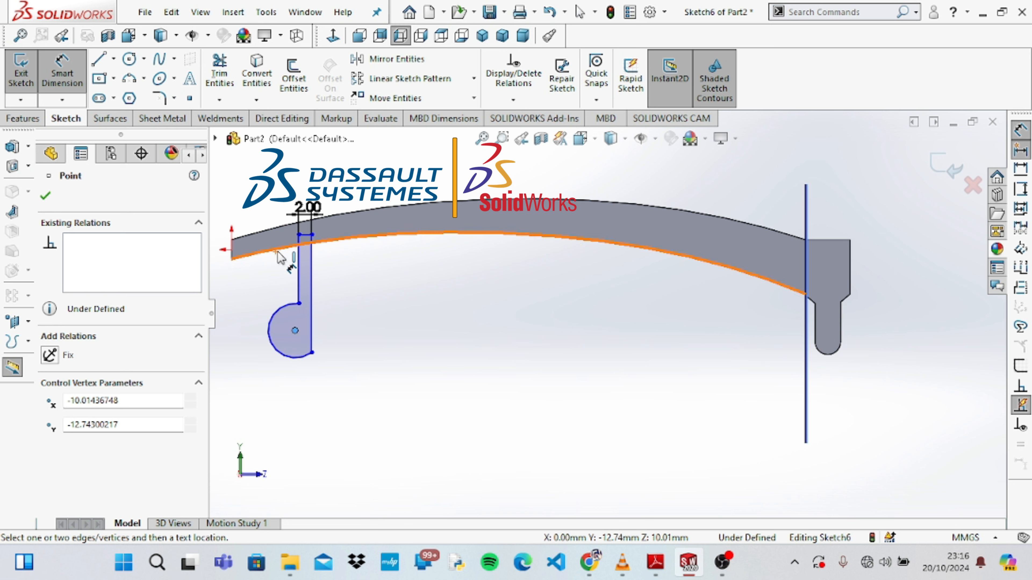
pyautogui.click(231, 259)
pyautogui.click(295, 330)
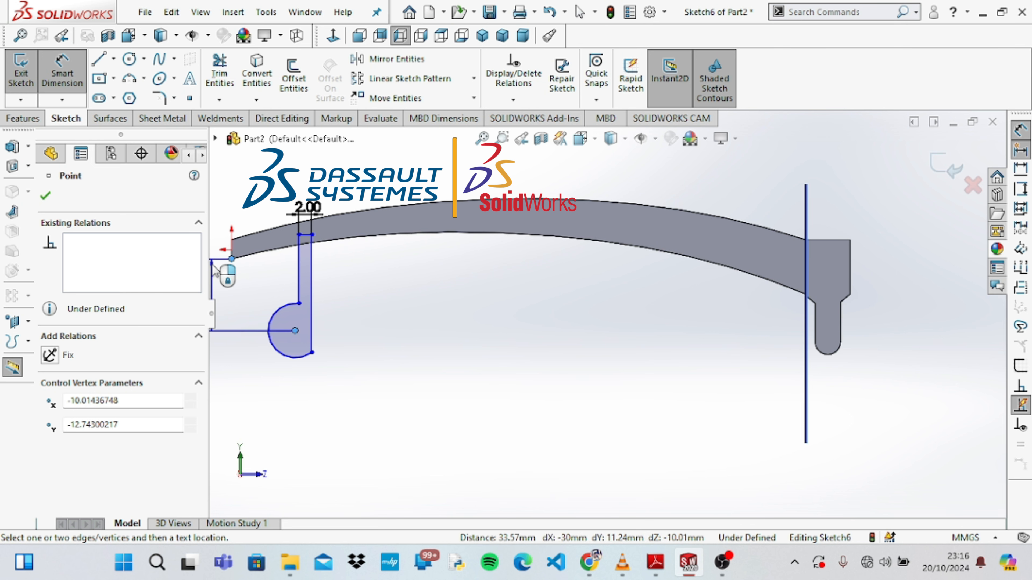
pyautogui.click(214, 270)
pyautogui.write('6')
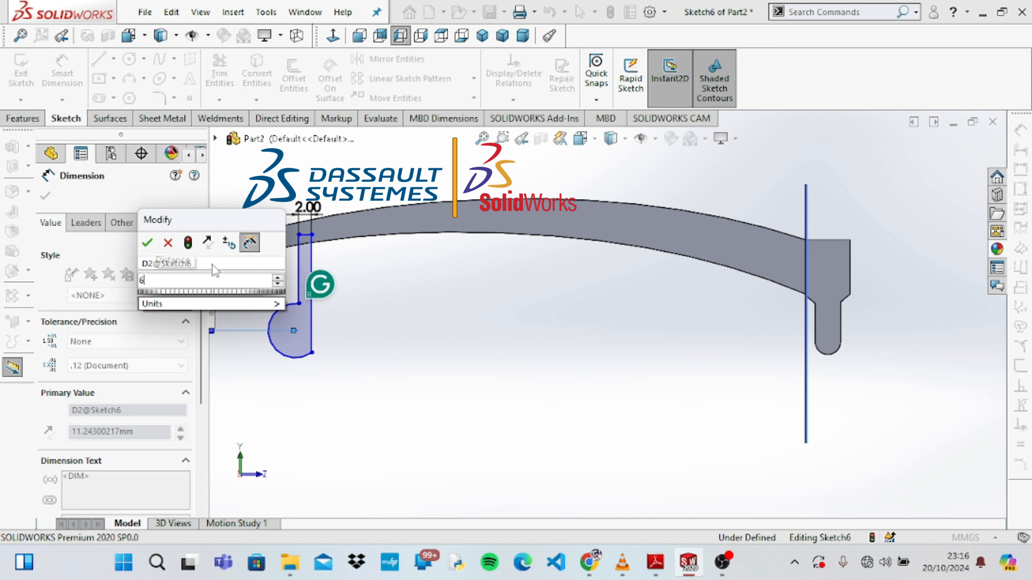
pyautogui.press('Return')
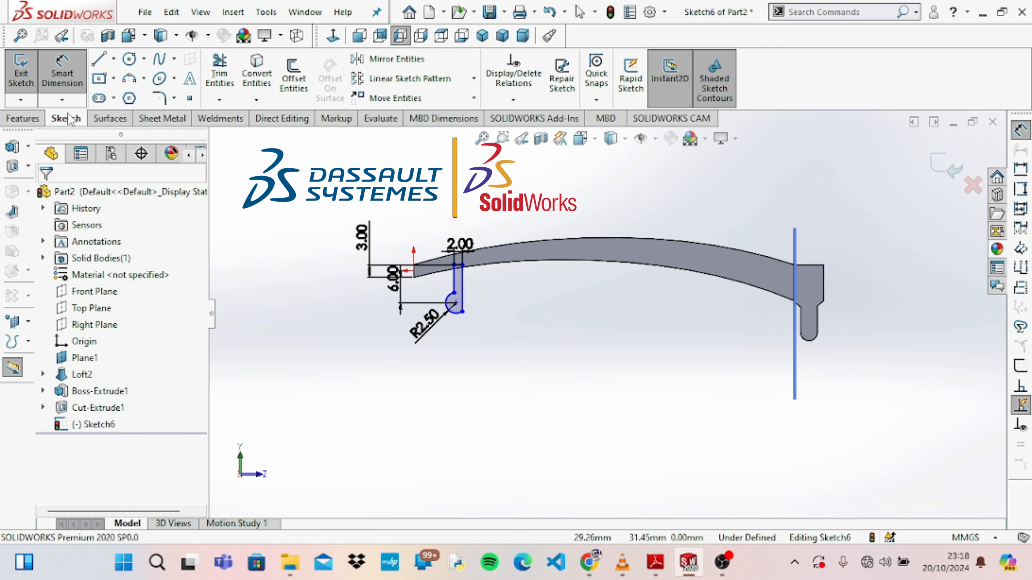
# Start a blind 360° Revolved Boss/Base of the pin profile with its long vertical line as the axis of revolution
pyautogui.click(41, 119)
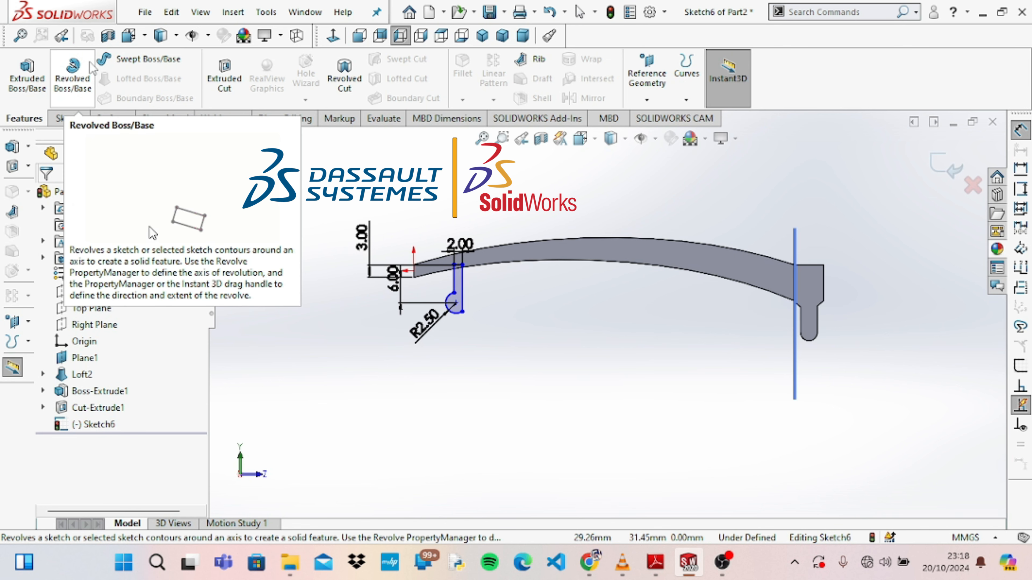
pyautogui.click(73, 73)
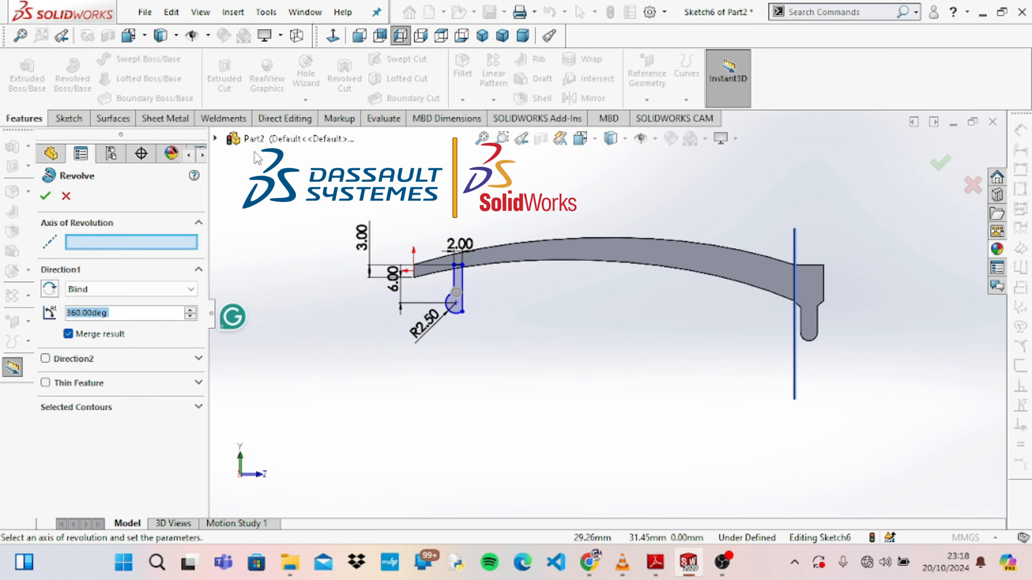
pyautogui.click(464, 281)
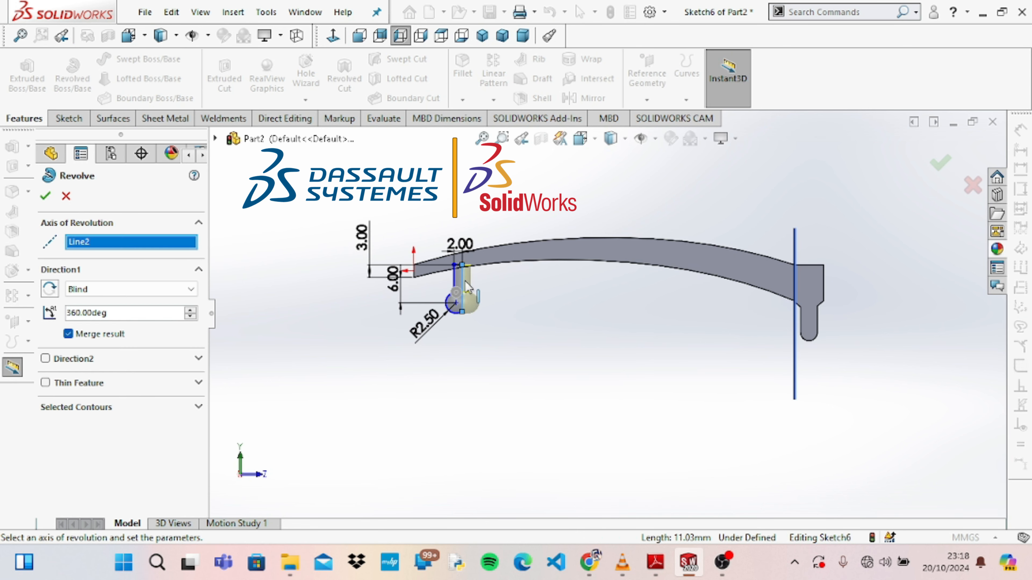